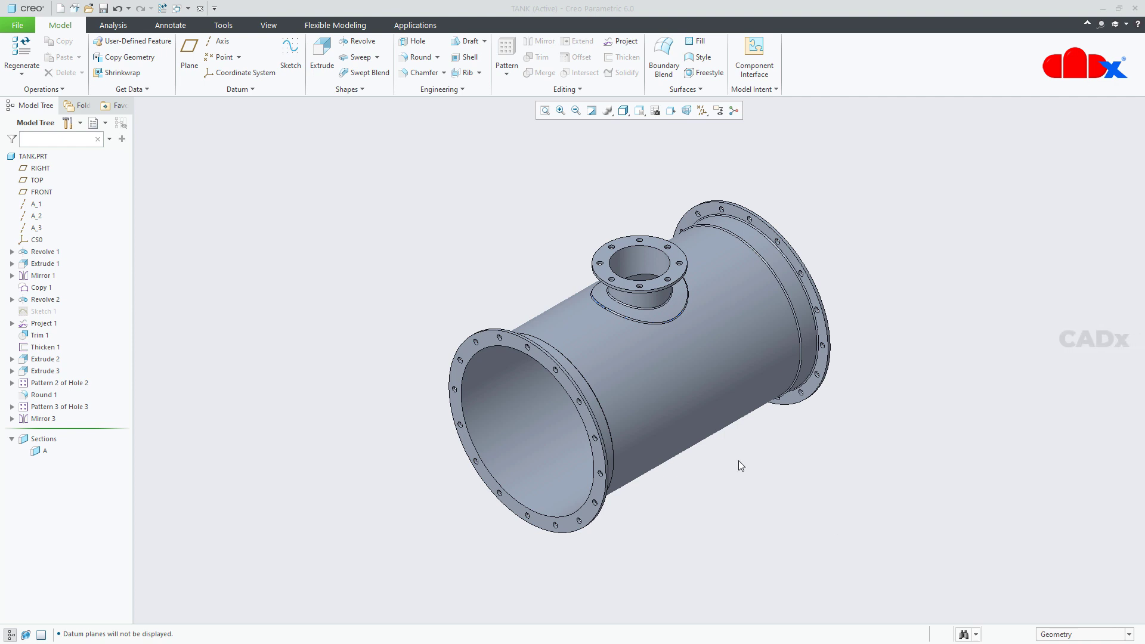
# Select the nozzle's thickened pad and view the tank from the RIGHT orientation.
pyautogui.click(672, 314)
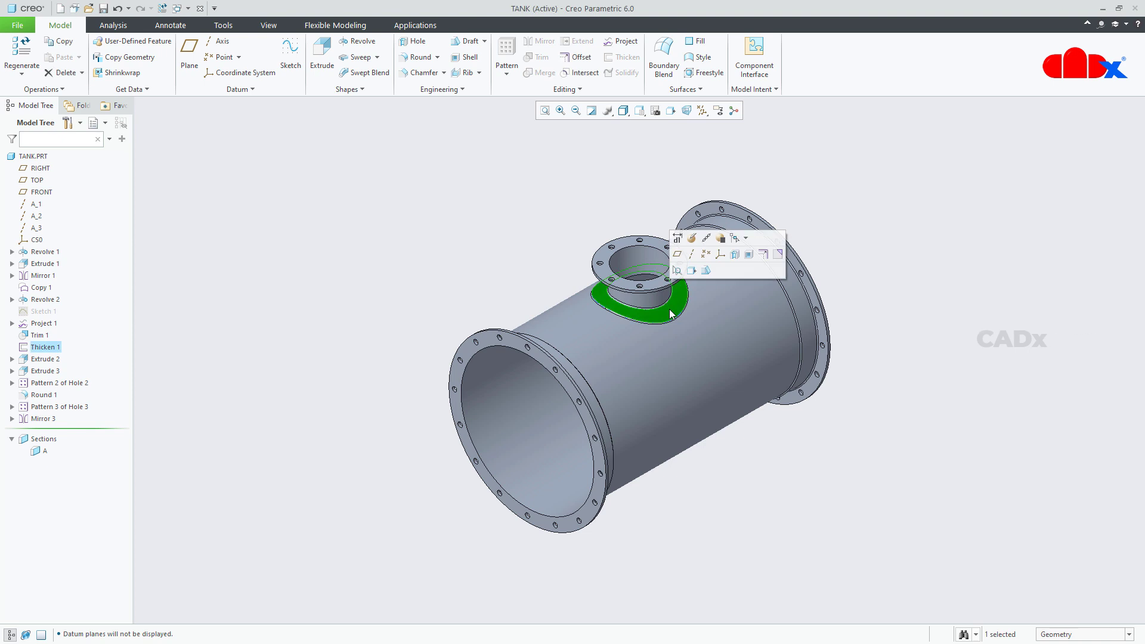
pyautogui.click(639, 110)
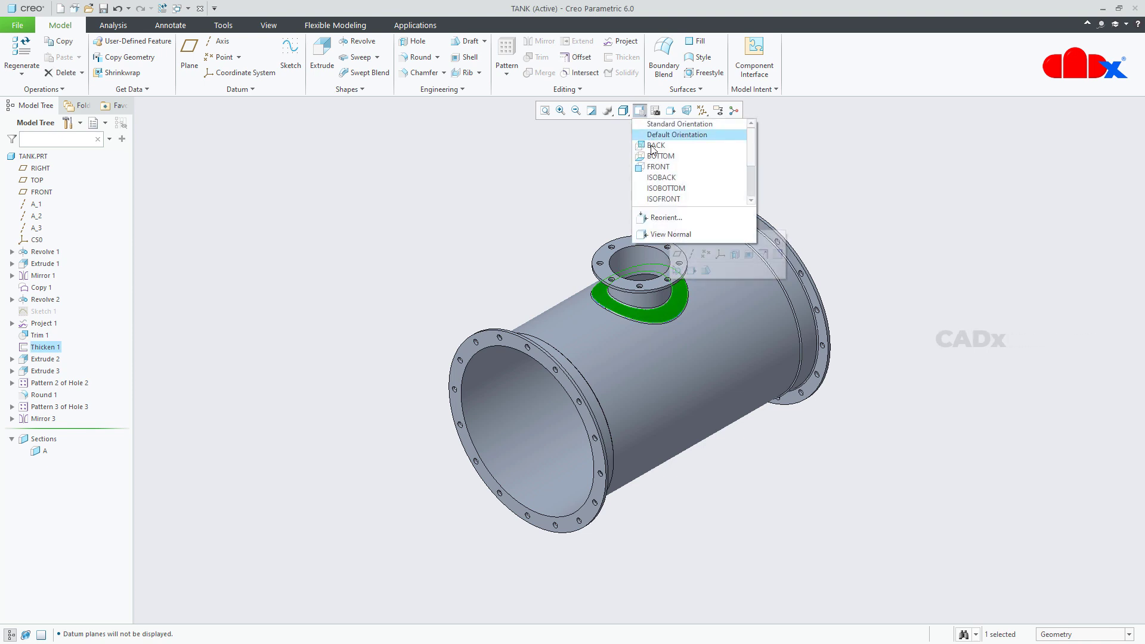
pyautogui.scroll(-2, 669, 197)
pyautogui.click(667, 188)
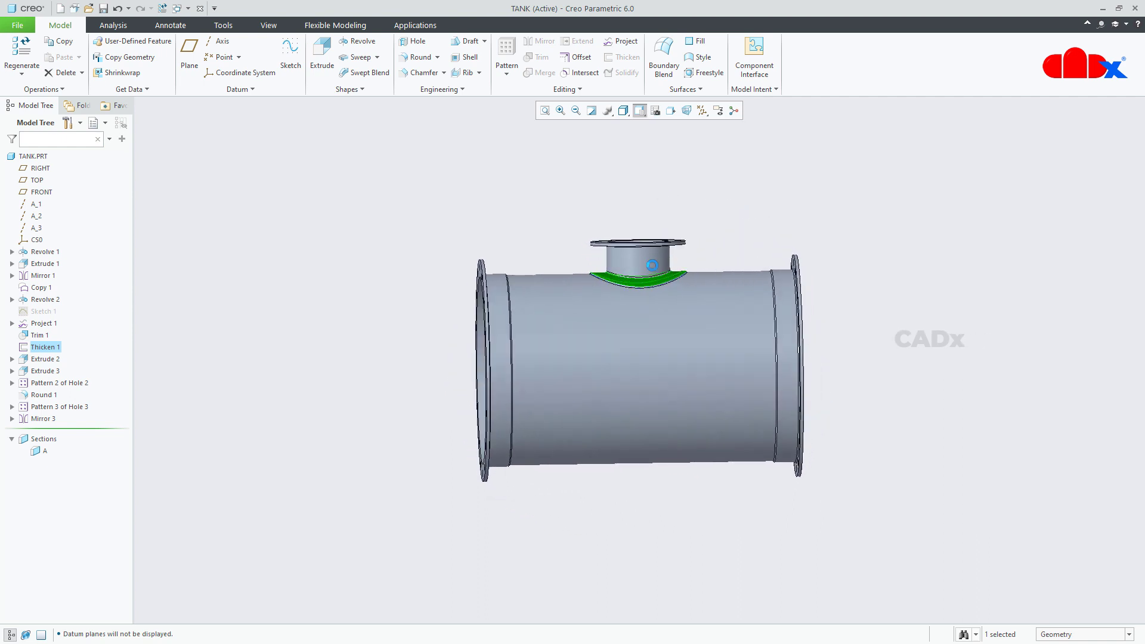
pyautogui.scroll(4, 652, 267)
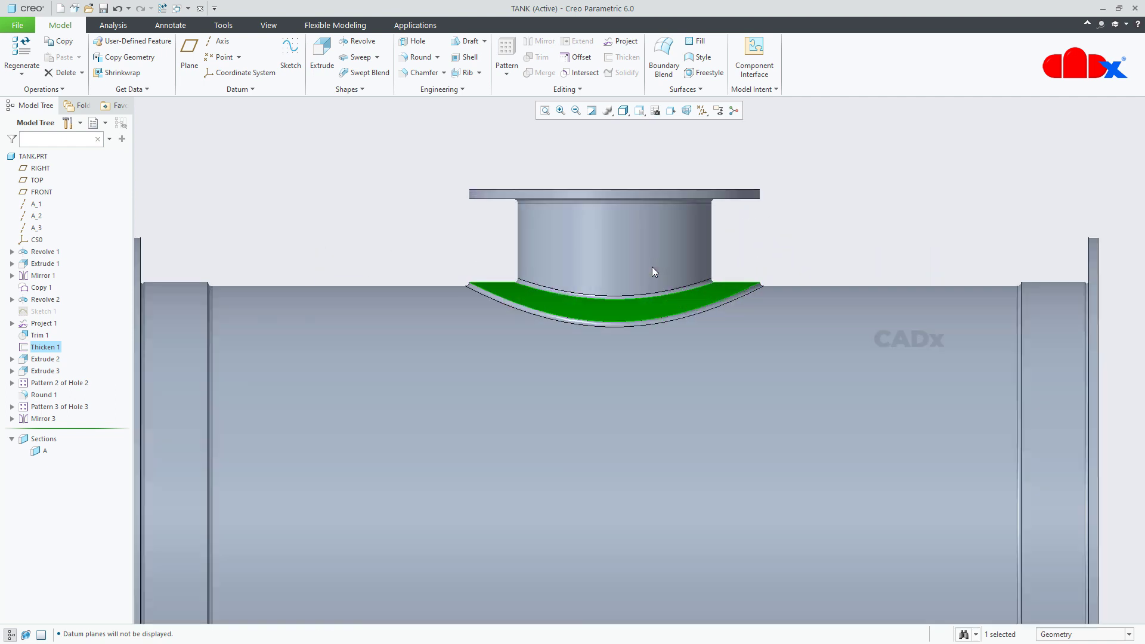
pyautogui.click(786, 254)
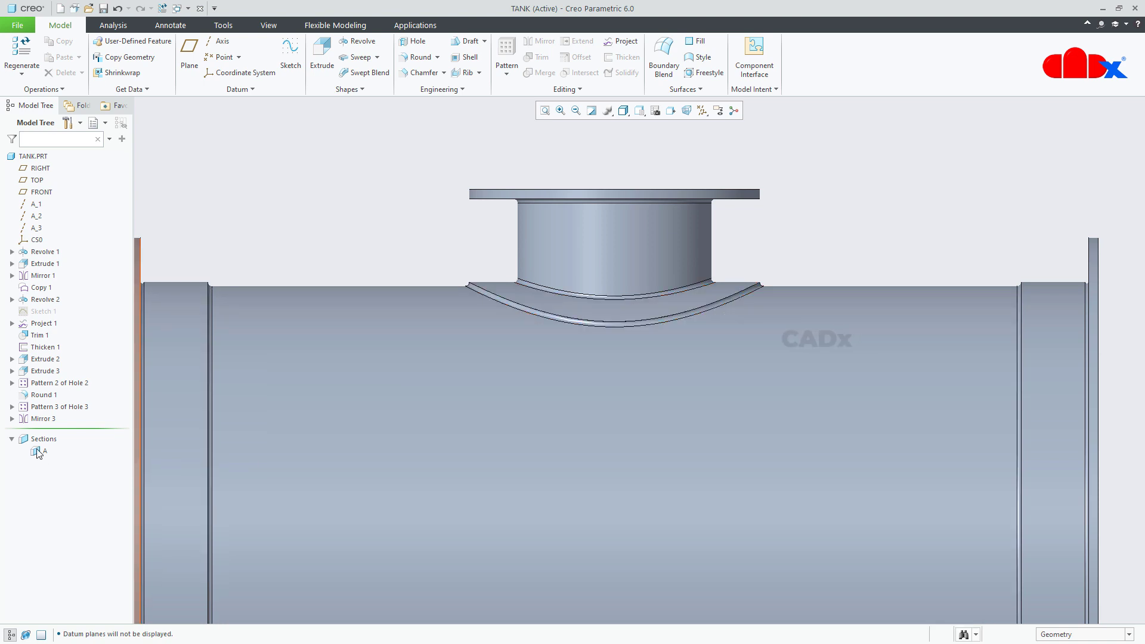
# Cut the tank open along section A, then turn it off and return to isometric.
pyautogui.click(38, 453)
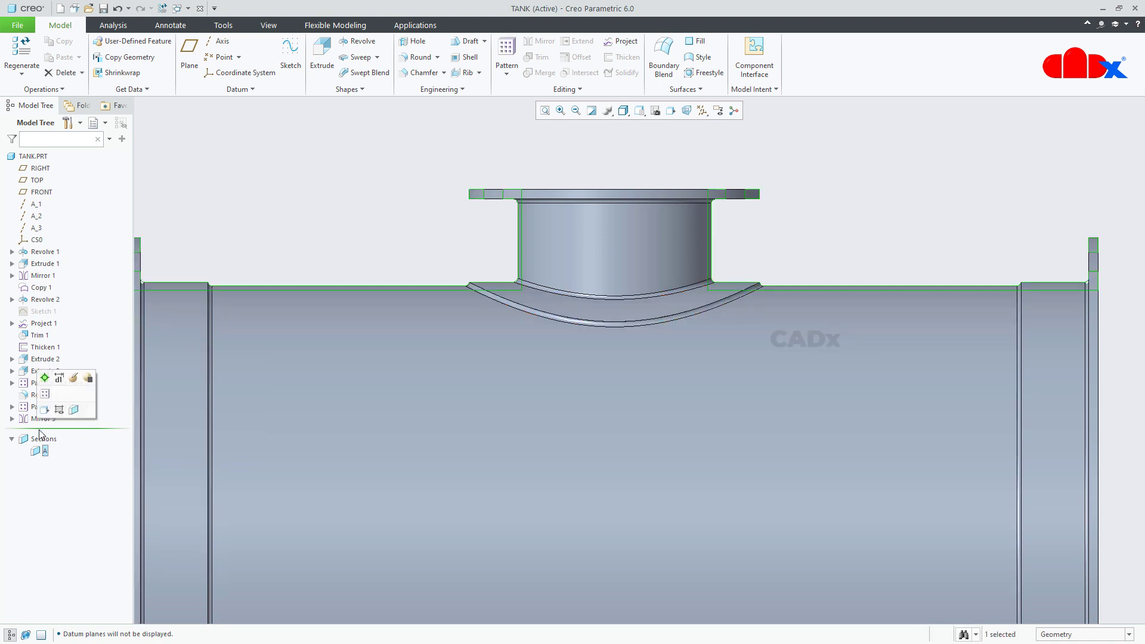
pyautogui.click(43, 374)
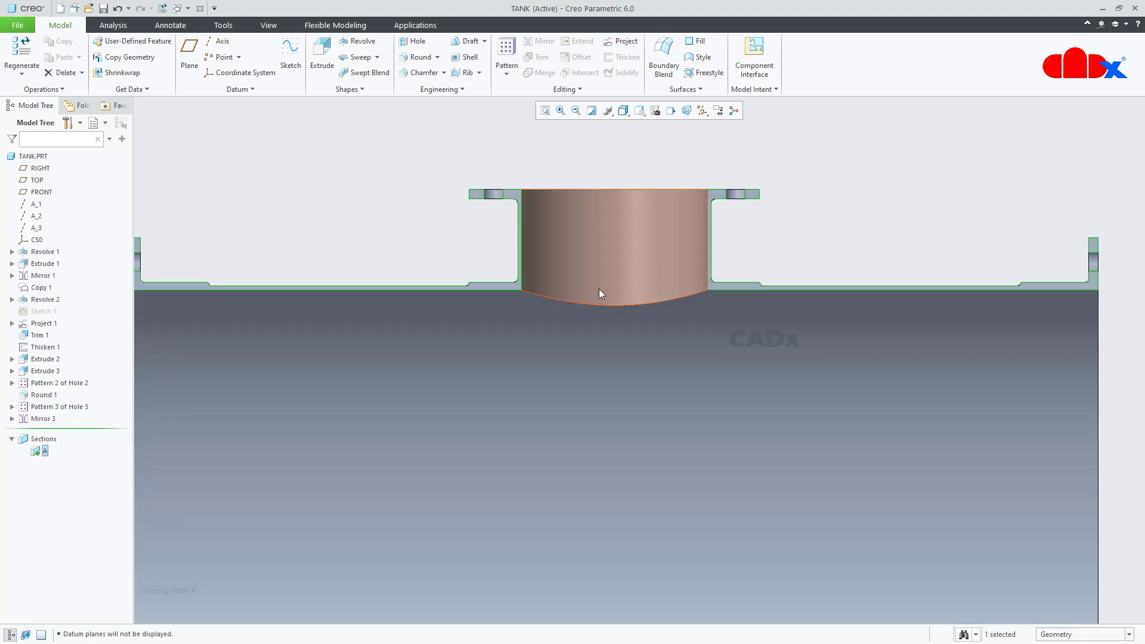
pyautogui.scroll(-4, 600, 288)
pyautogui.click(943, 239)
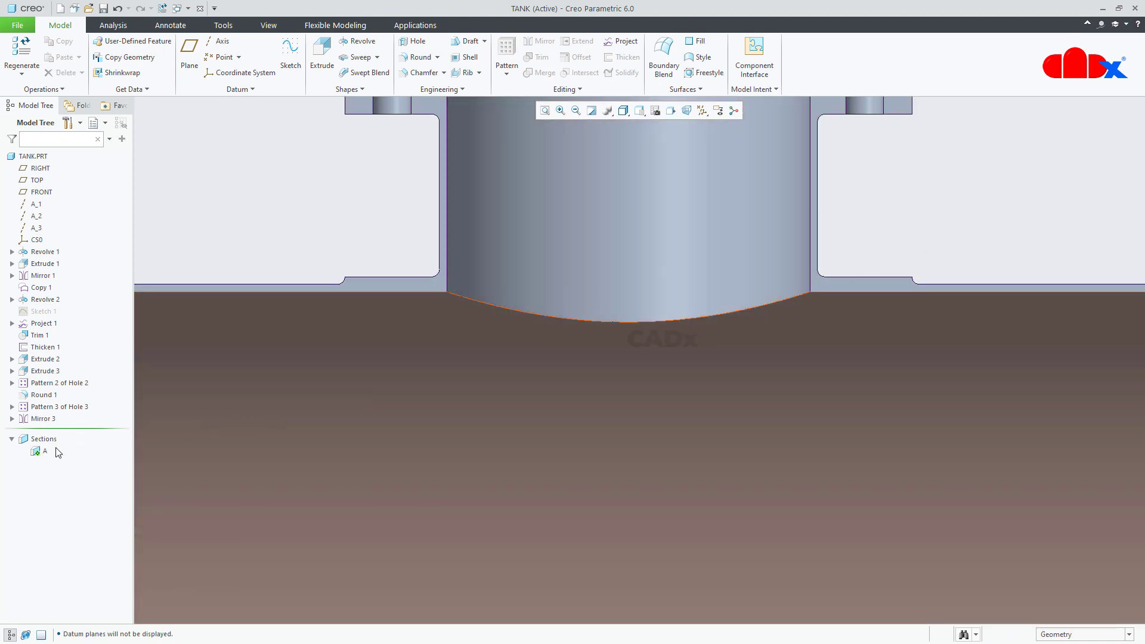
pyautogui.click(45, 452)
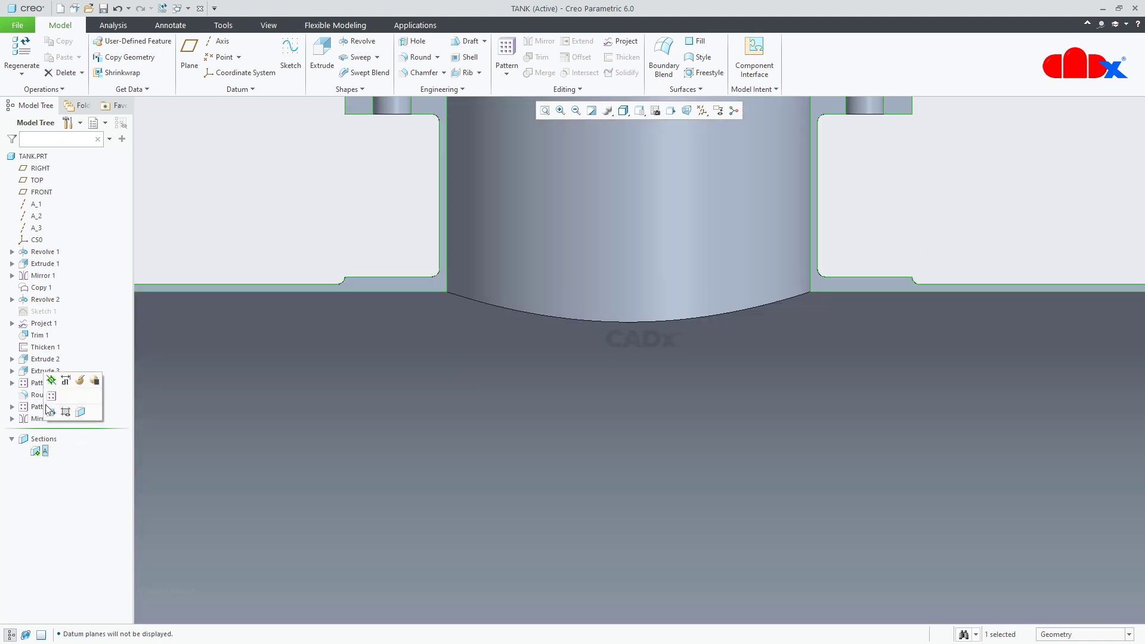
pyautogui.click(52, 381)
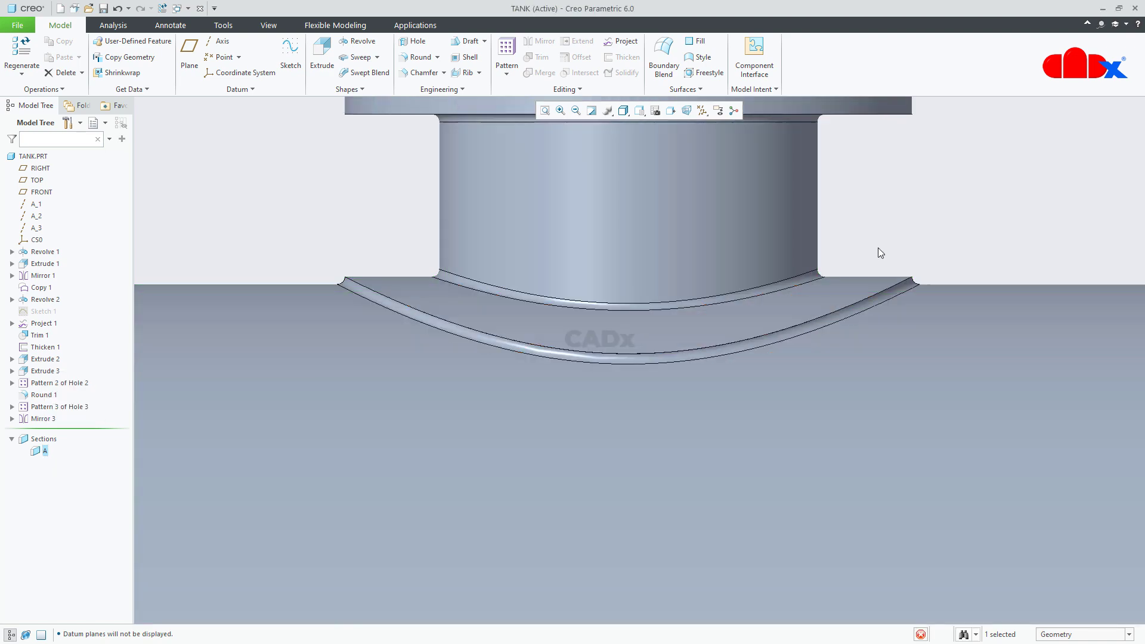
pyautogui.hotkey('ctrl', 'd')
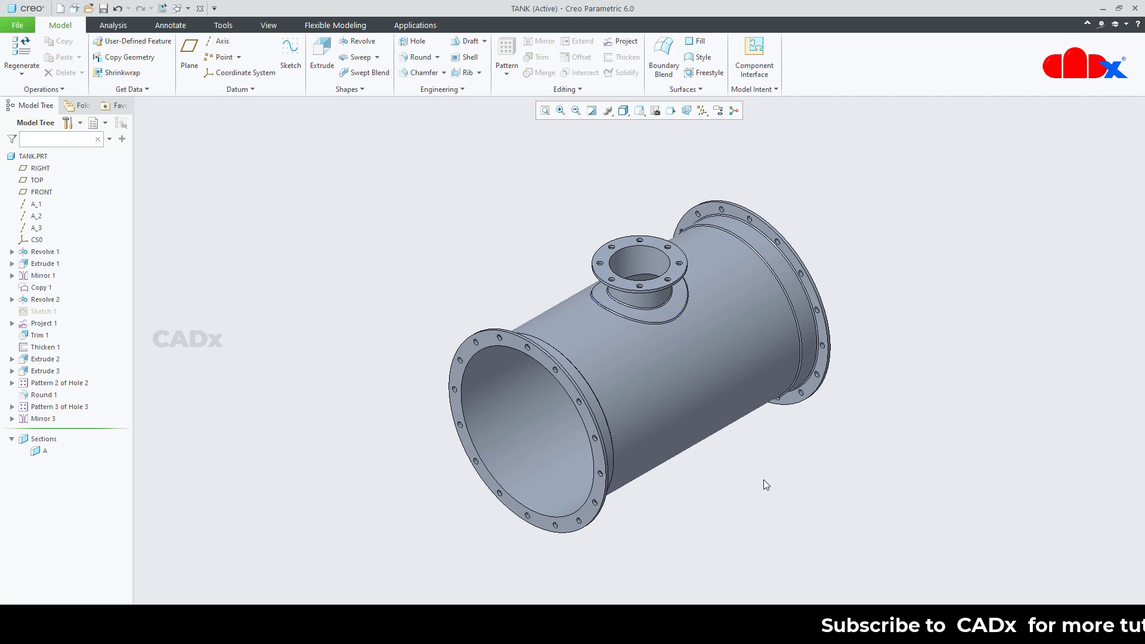
# Create new solid part PRT0001 from the solid_part_mmks template in a maximized window.
pyautogui.click(60, 9)
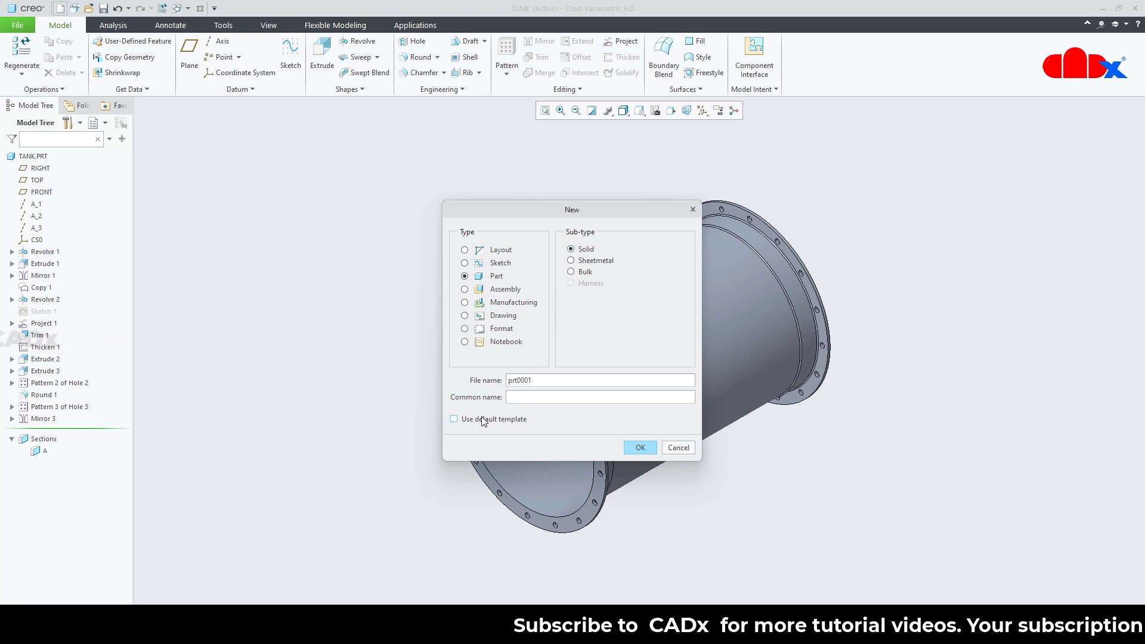
pyautogui.click(632, 449)
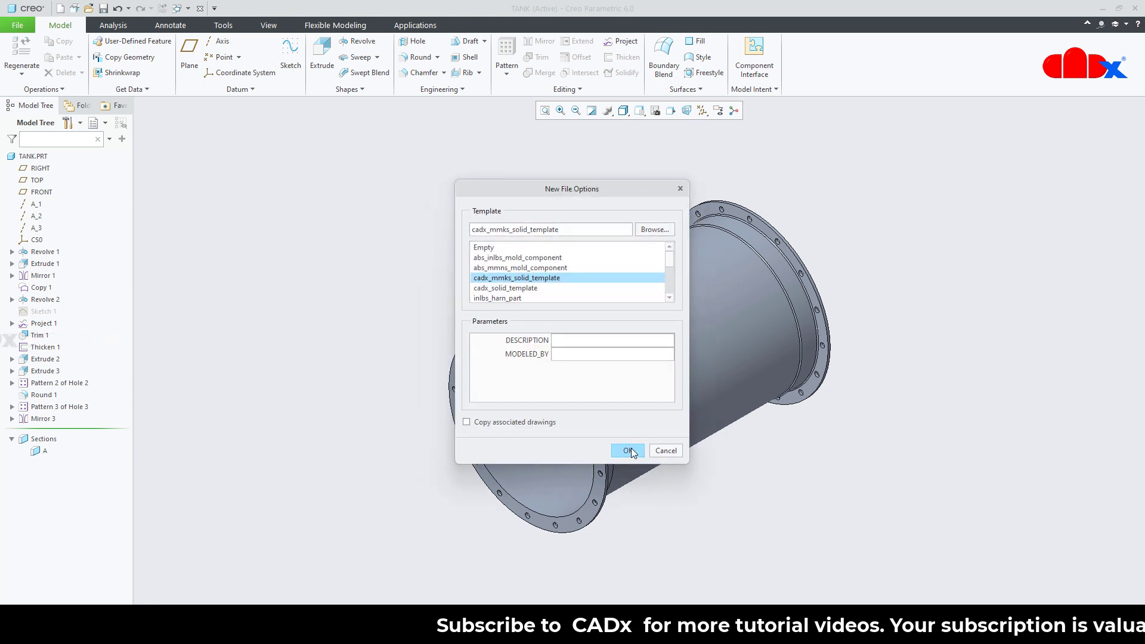
pyautogui.moveTo(672, 259); pyautogui.dragTo(671, 293)
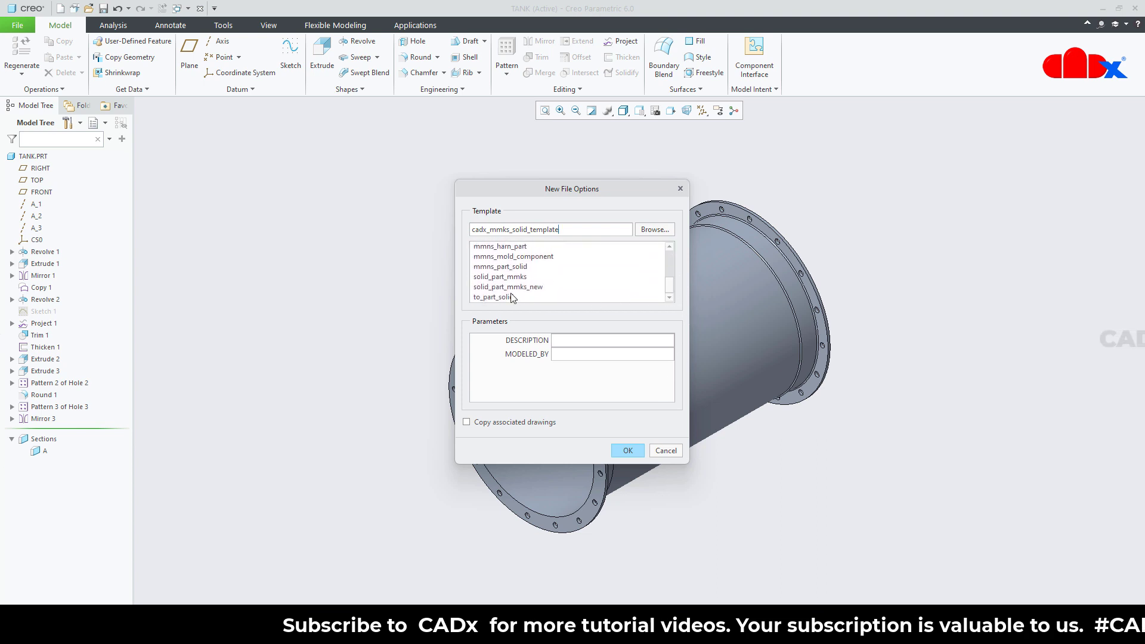
pyautogui.click(489, 278)
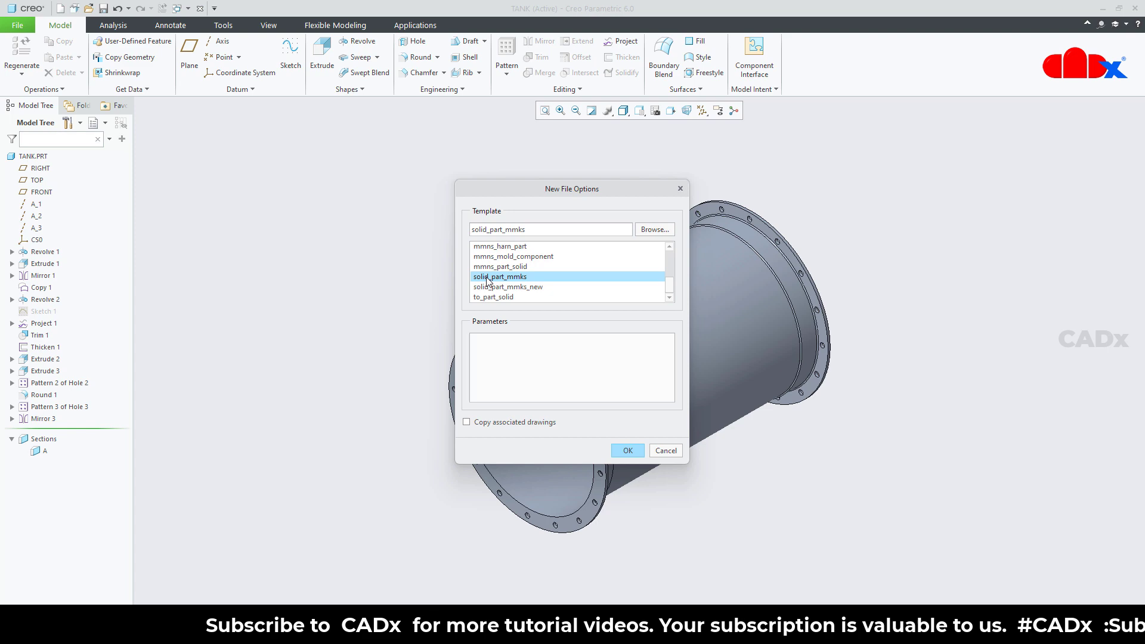
pyautogui.click(628, 451)
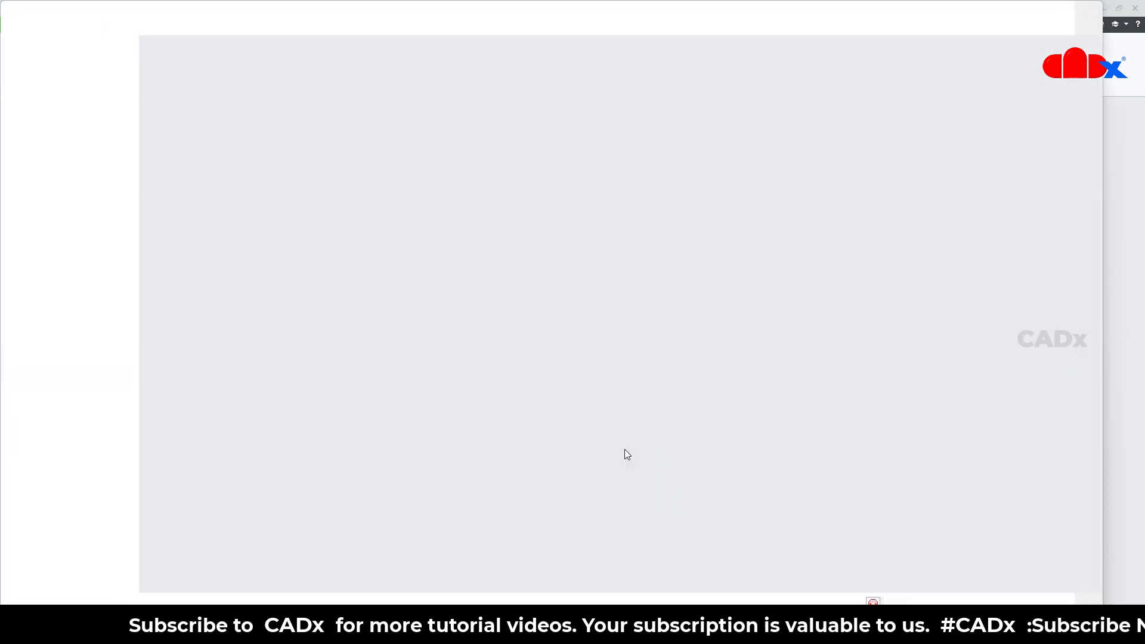
pyautogui.click(1075, 11)
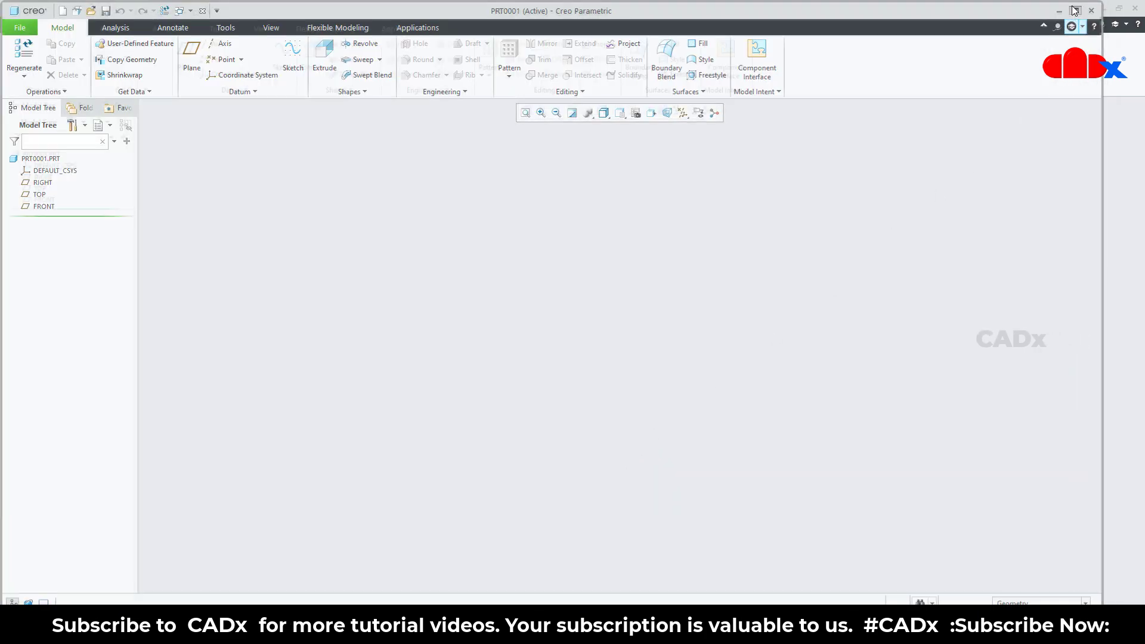
pyautogui.click(704, 110)
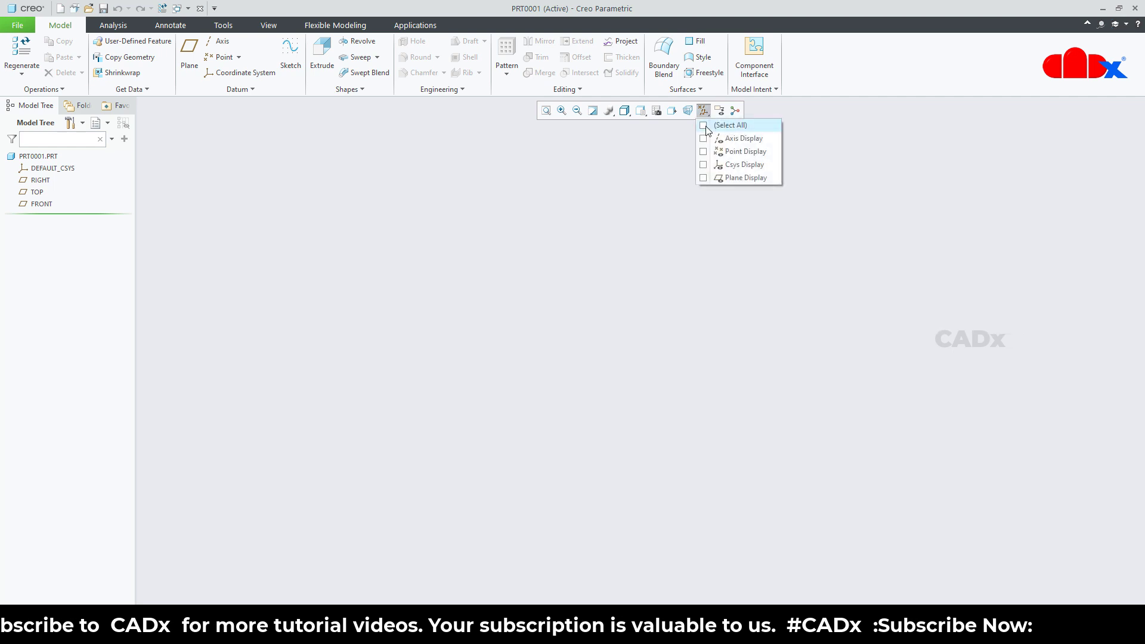
# Start Revolve 1 on the RIGHT plane, viewed head-on with all datum displays hidden.
pyautogui.click(689, 520)
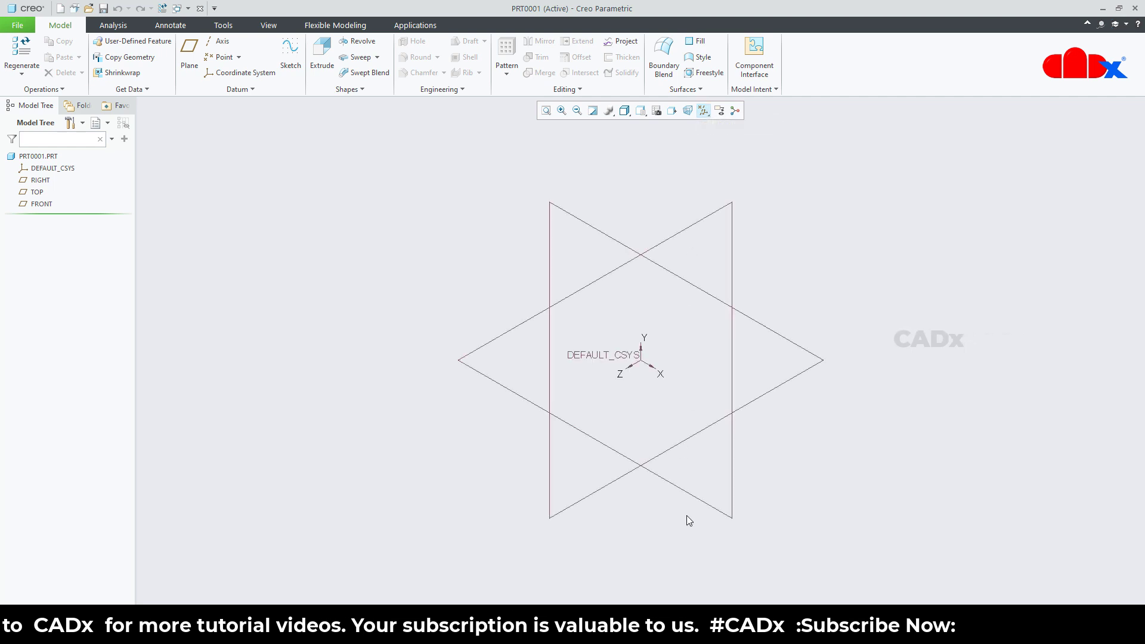
pyautogui.click(358, 41)
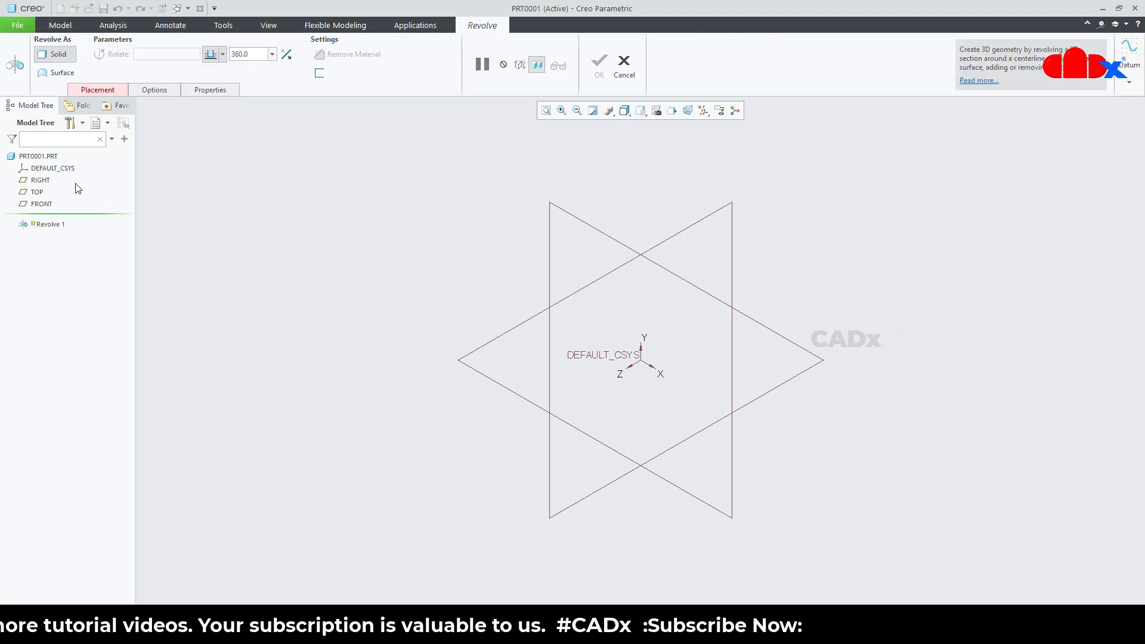
pyautogui.click(38, 180)
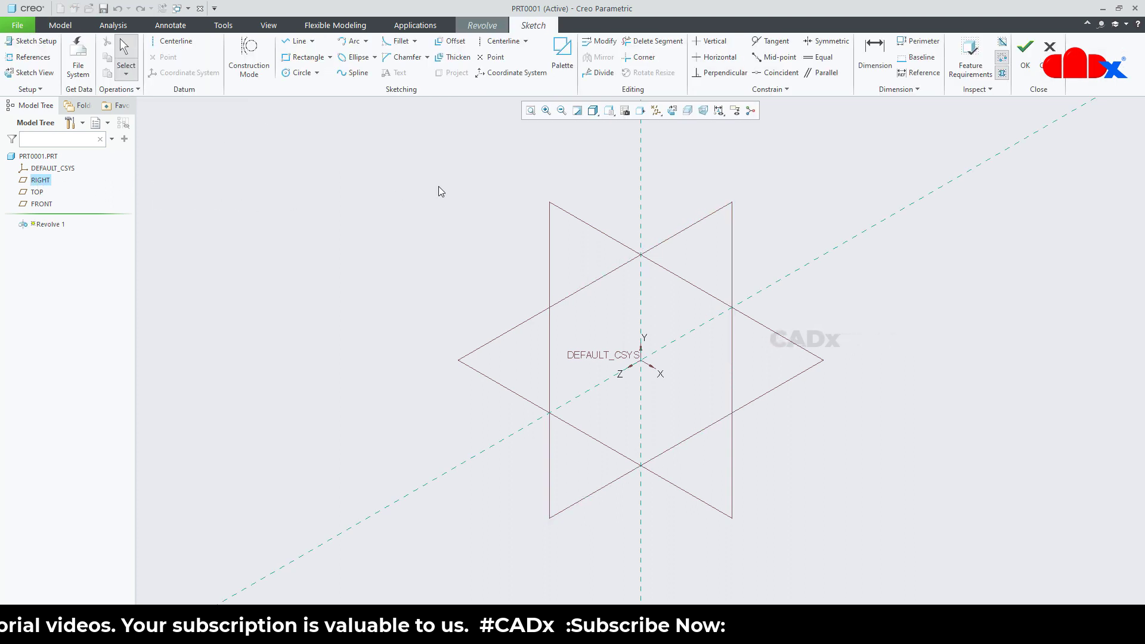
pyautogui.click(671, 112)
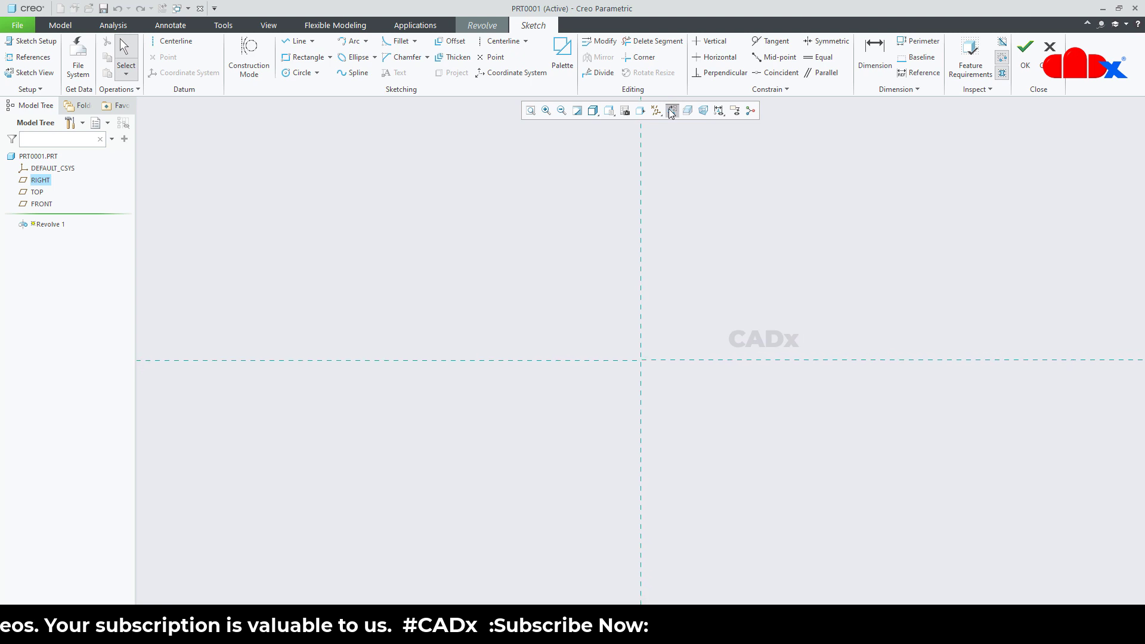
pyautogui.click(656, 111)
pyautogui.click(656, 125)
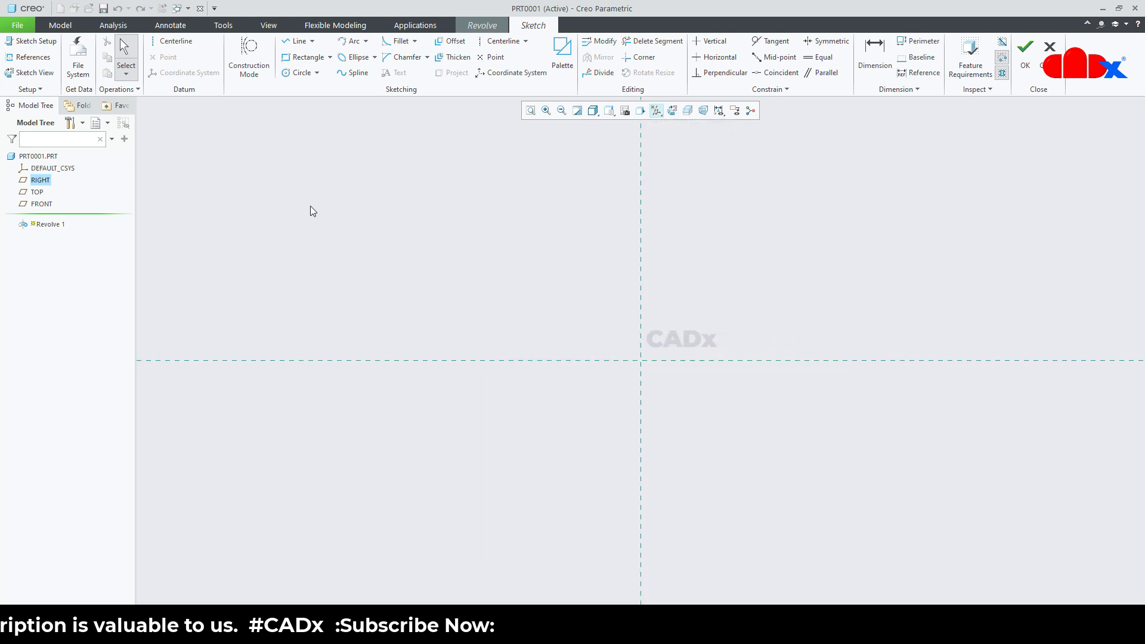
pyautogui.click(173, 40)
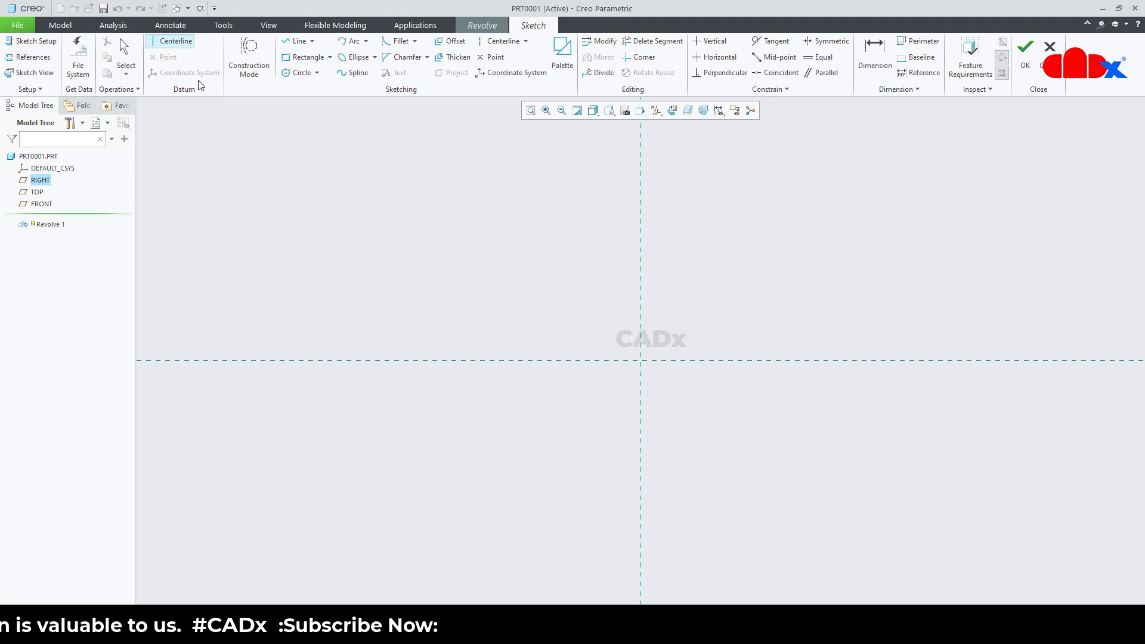
# Draw a horizontal centerline and a vertical centerline through the sketch origin.
pyautogui.click(357, 361)
pyautogui.click(504, 362)
pyautogui.middleClick(716, 404)
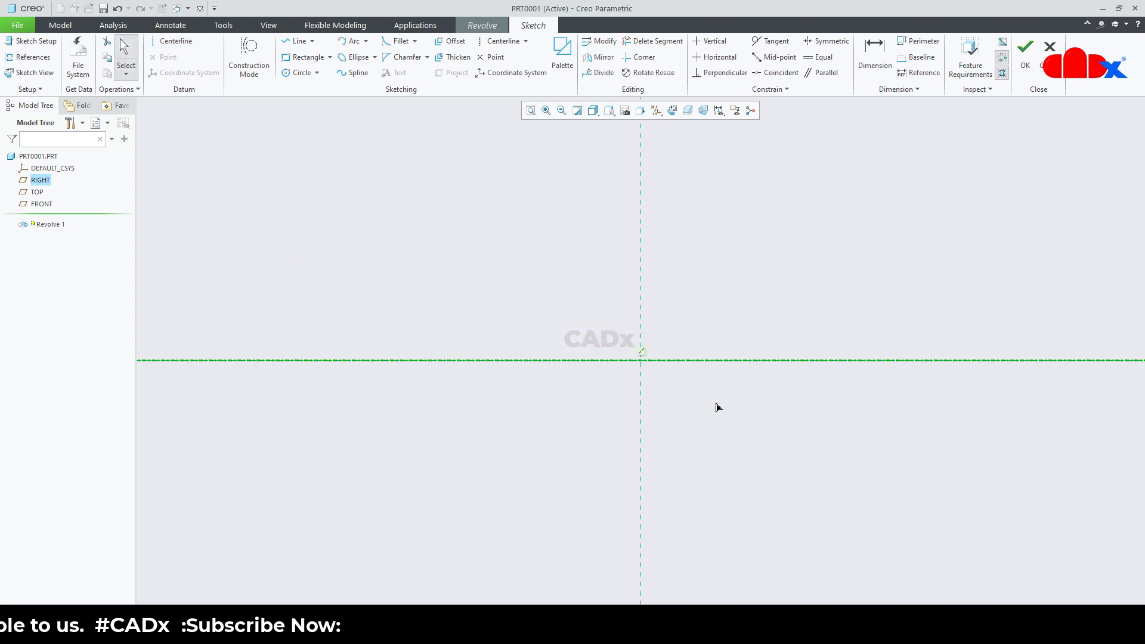
pyautogui.rightClick(716, 404)
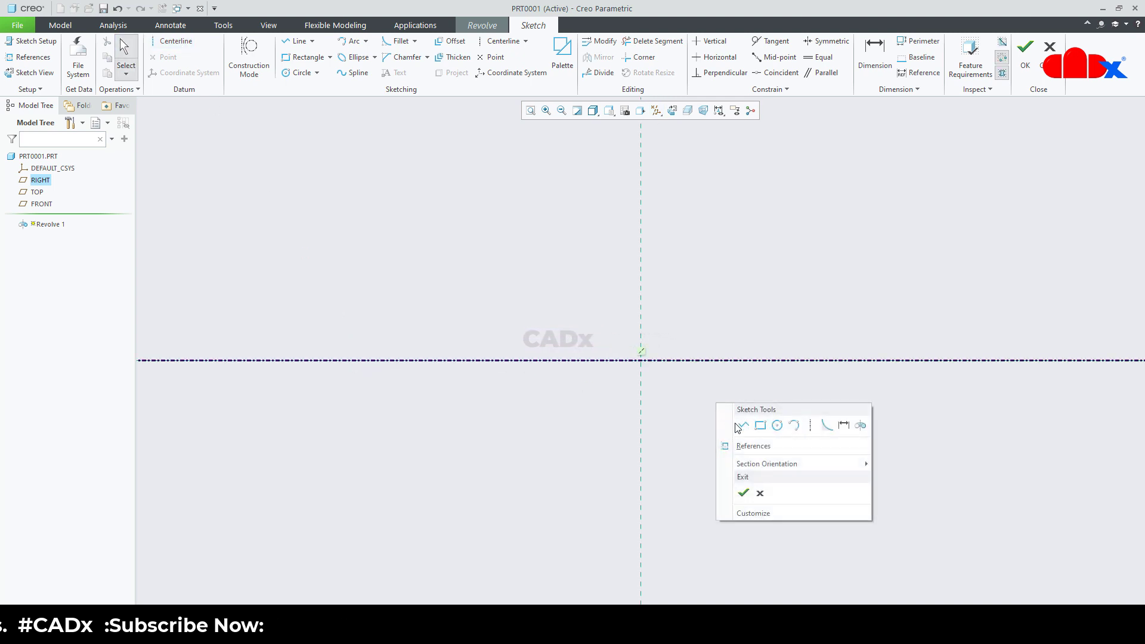
pyautogui.click(810, 424)
pyautogui.click(643, 222)
pyautogui.click(641, 272)
pyautogui.middleClick(767, 286)
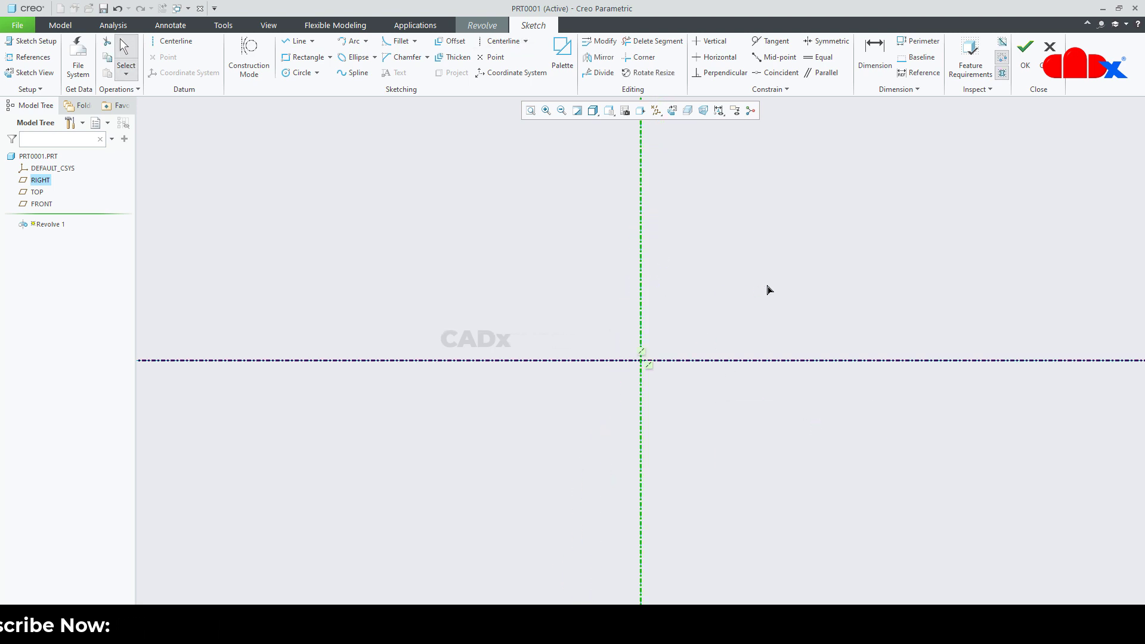
# Draw a straight line lying on the horizontal centerline.
pyautogui.rightClick(767, 285)
pyautogui.click(789, 305)
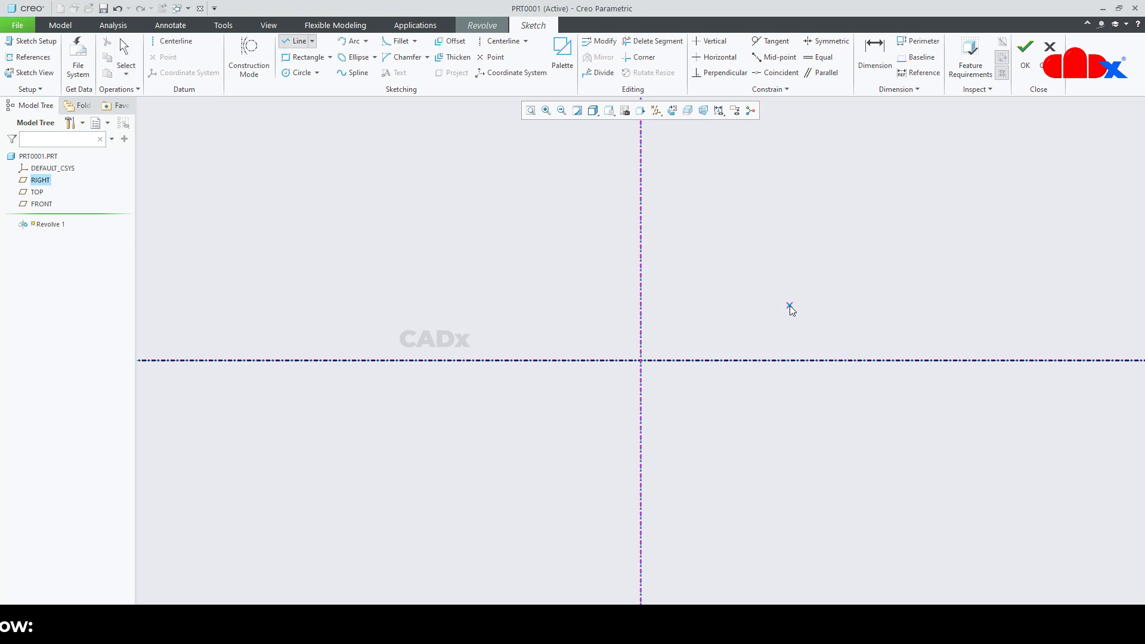
pyautogui.click(489, 360)
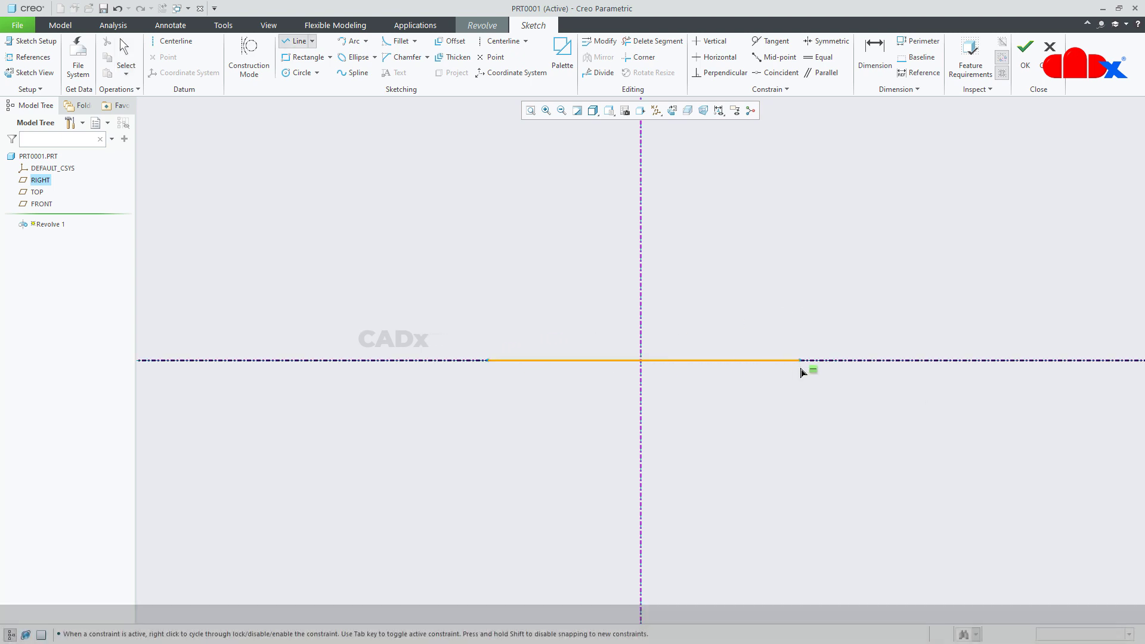
pyautogui.click(832, 360)
pyautogui.middleClick(820, 418)
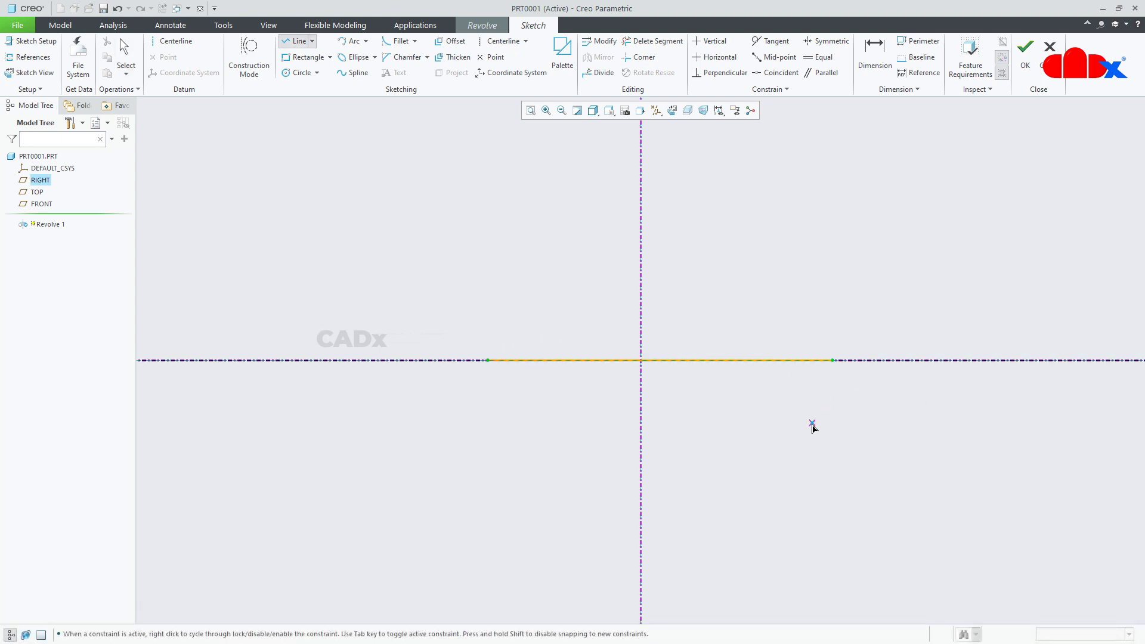
pyautogui.middleClick(814, 429)
# Constrain the line's endpoints symmetric about the vertical centerline and dimension it 500.
pyautogui.click(826, 41)
pyautogui.click(488, 360)
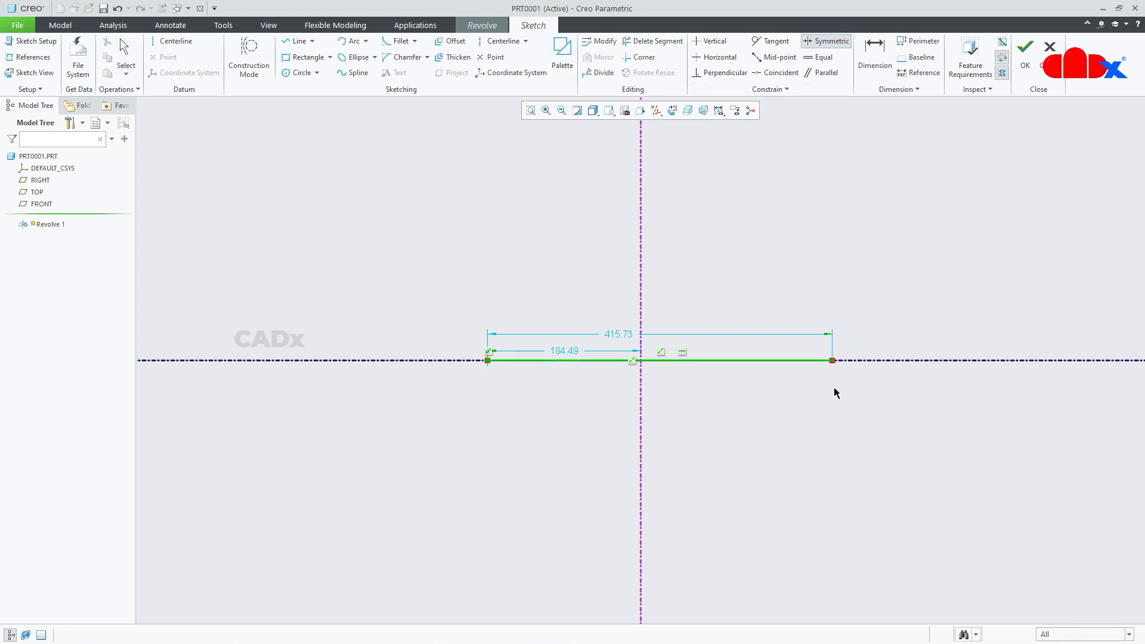
pyautogui.click(832, 361)
pyautogui.click(640, 401)
pyautogui.middleClick(698, 397)
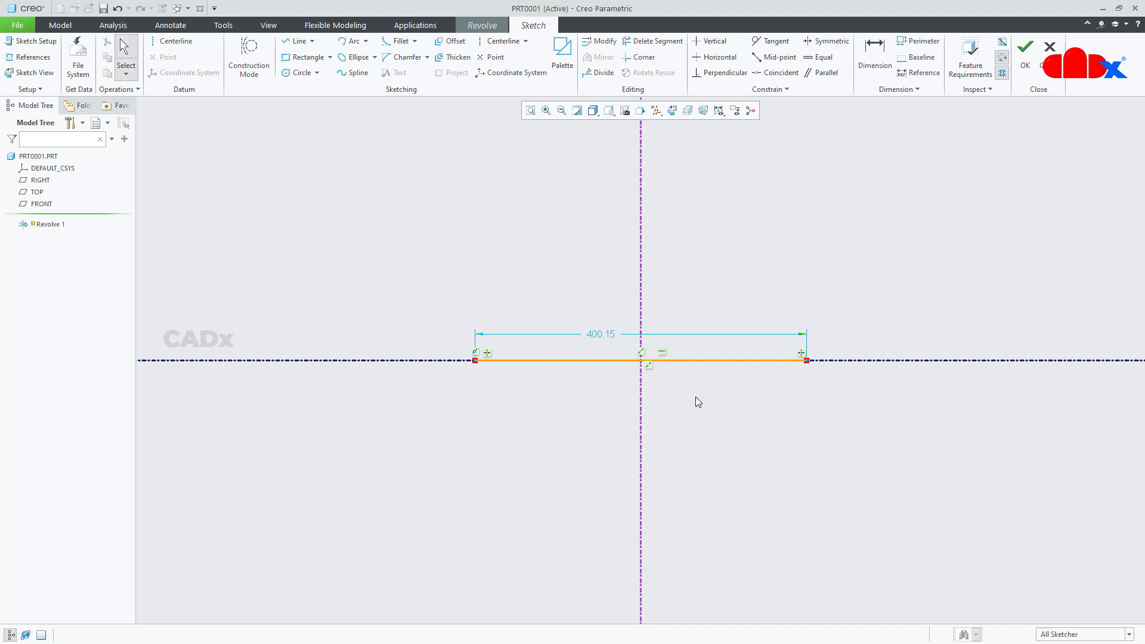
pyautogui.doubleClick(599, 333)
pyautogui.write('500')
pyautogui.press('Return')
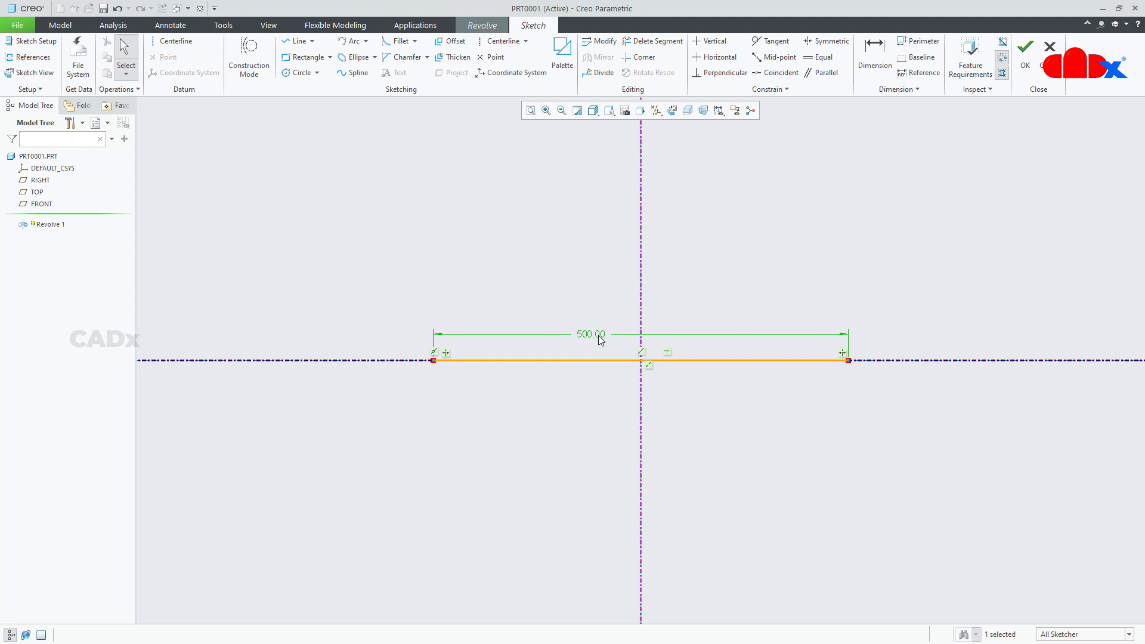
# Draw the left wall and top lines, then mirror them about the vertical centerline.
pyautogui.rightClick(693, 445)
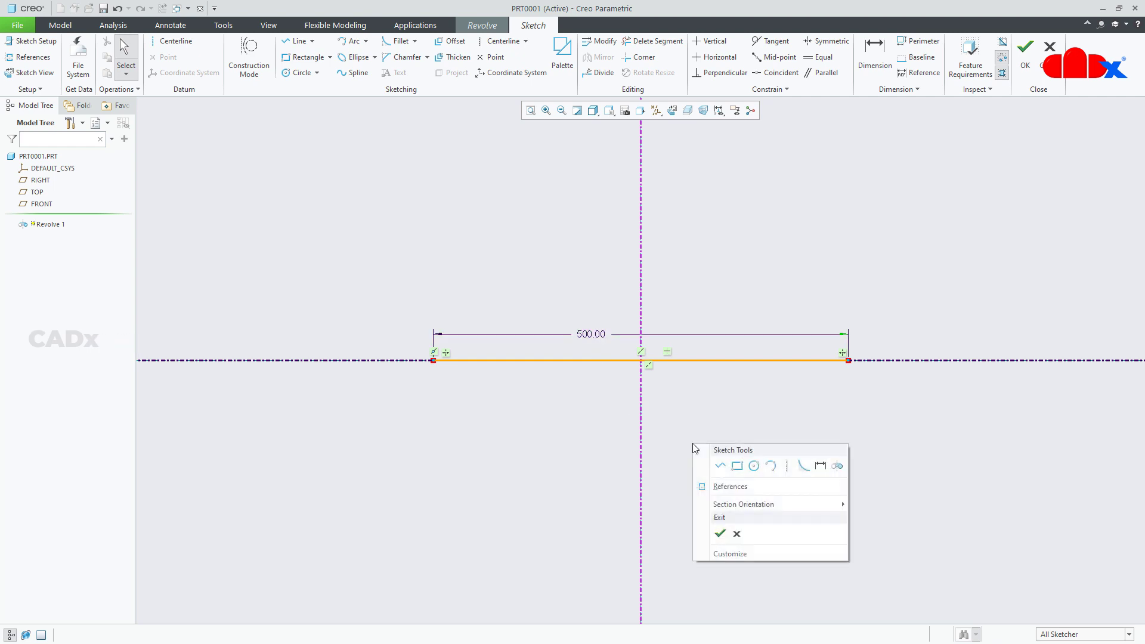
pyautogui.click(720, 466)
pyautogui.click(433, 361)
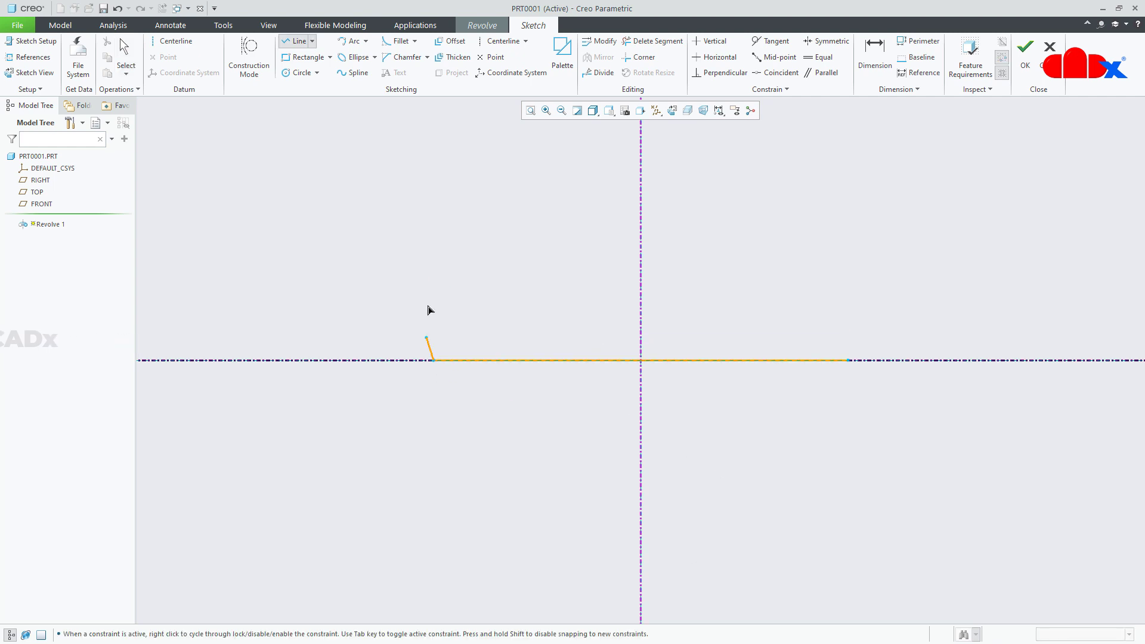
pyautogui.click(433, 158)
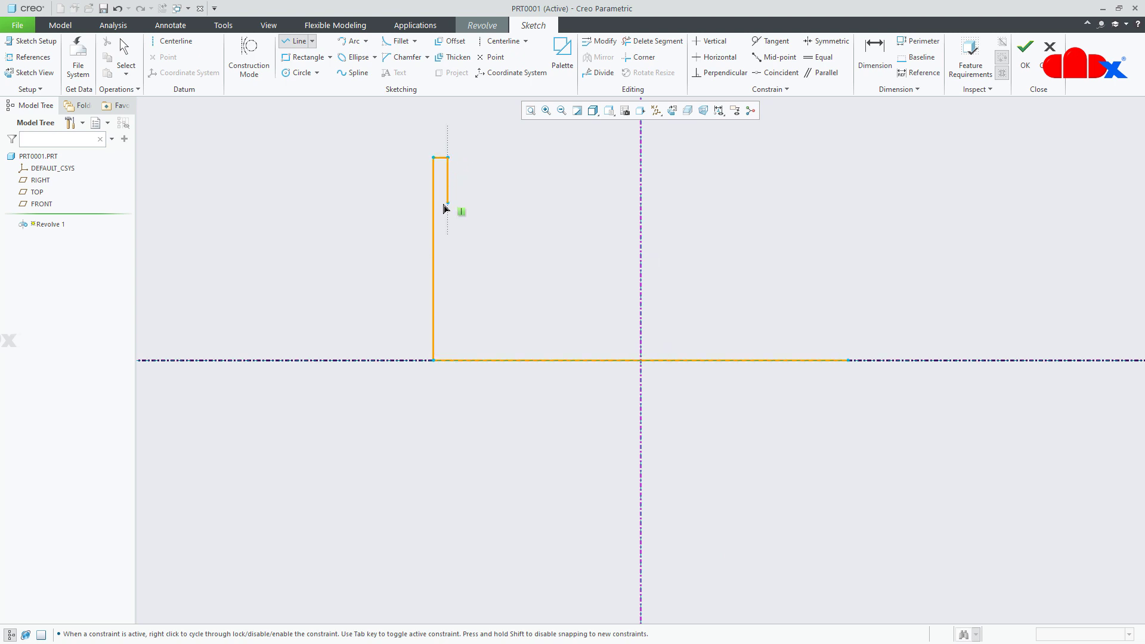
pyautogui.click(448, 206)
pyautogui.click(641, 205)
pyautogui.middleClick(597, 267)
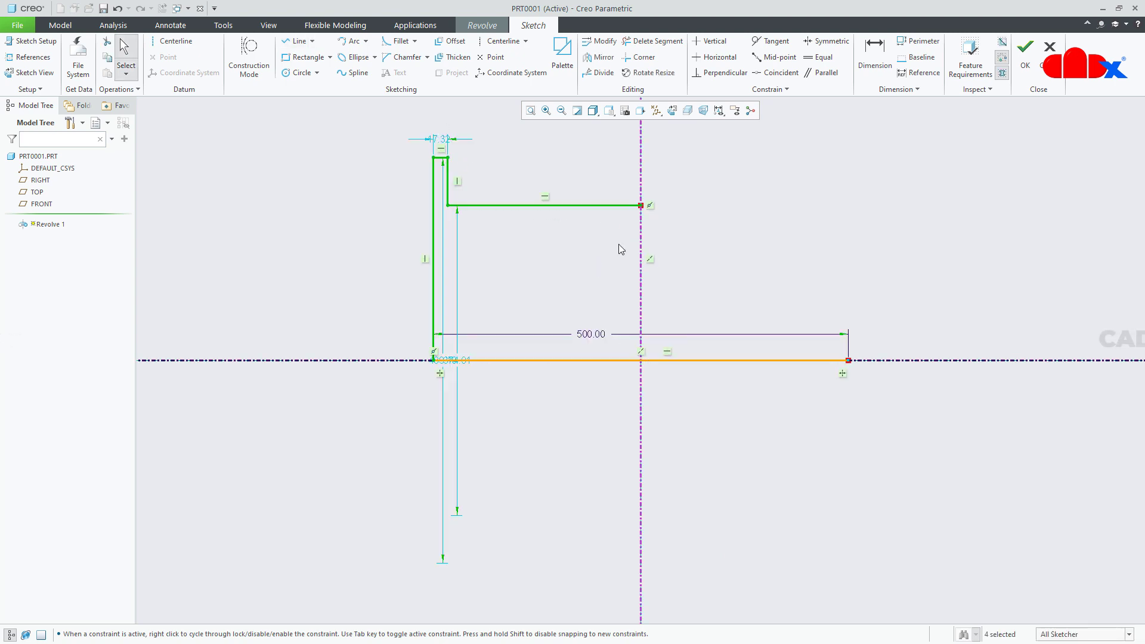
pyautogui.click(598, 57)
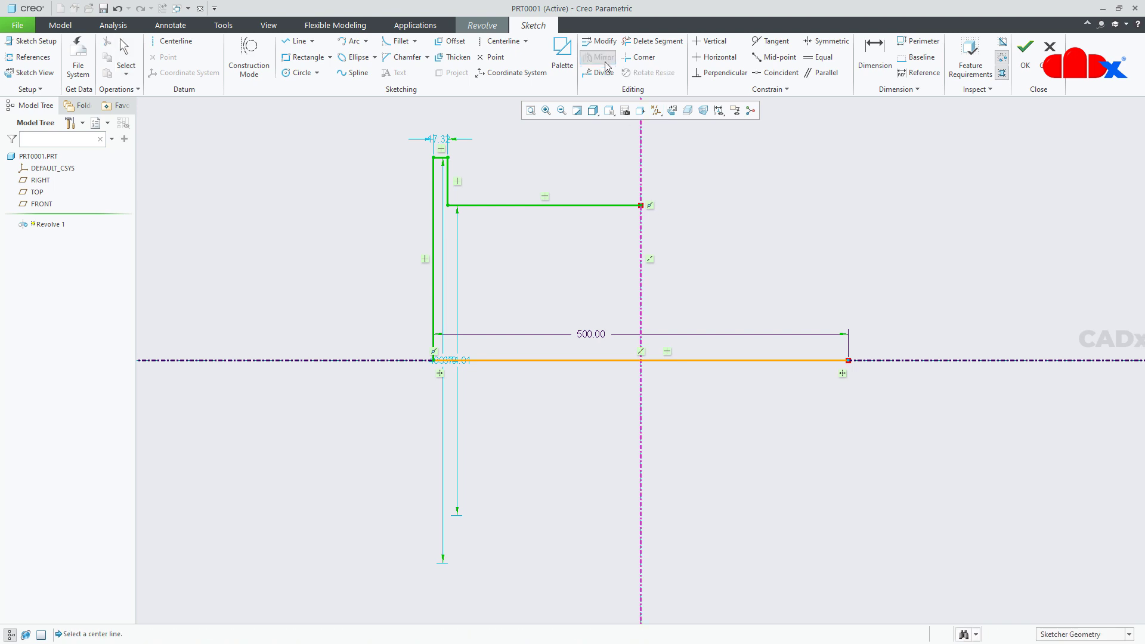
pyautogui.click(641, 170)
# Dimension the wall width to 5 and the top line to 300 from the centerline.
pyautogui.rightClick(608, 268)
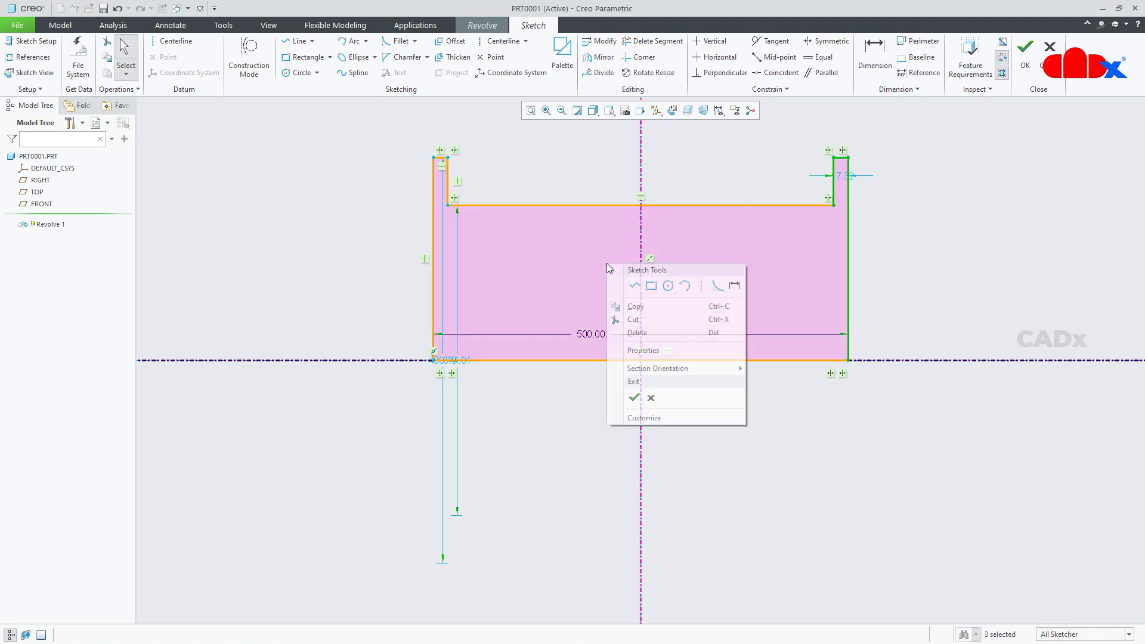
pyautogui.click(678, 282)
pyautogui.click(442, 158)
pyautogui.middleClick(446, 136)
pyautogui.write('5')
pyautogui.press('Return')
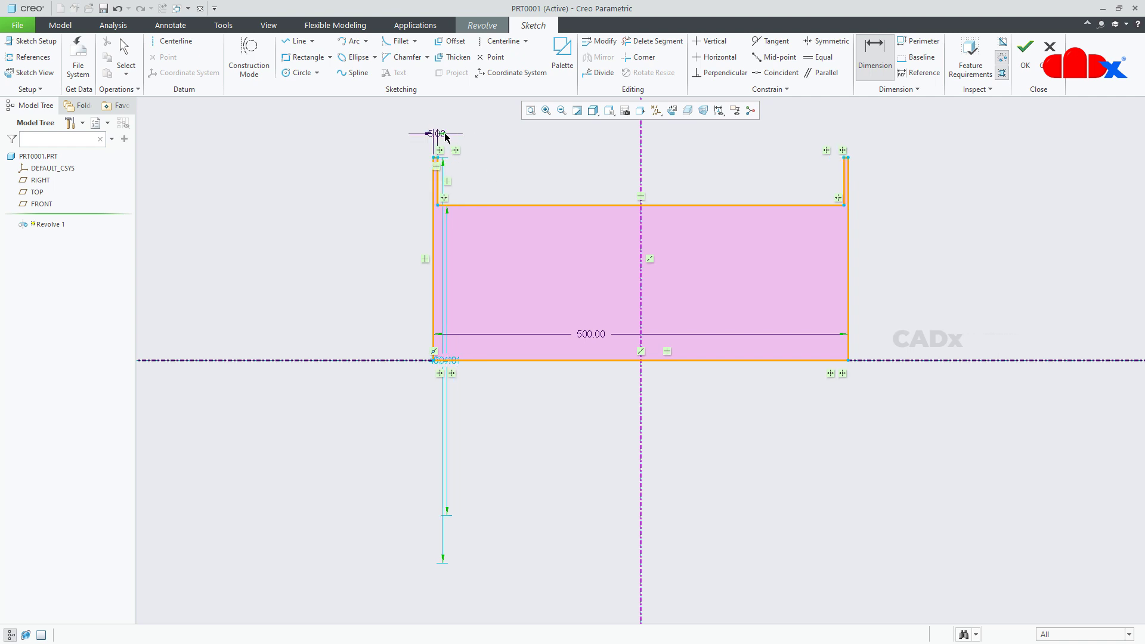
pyautogui.click(477, 206)
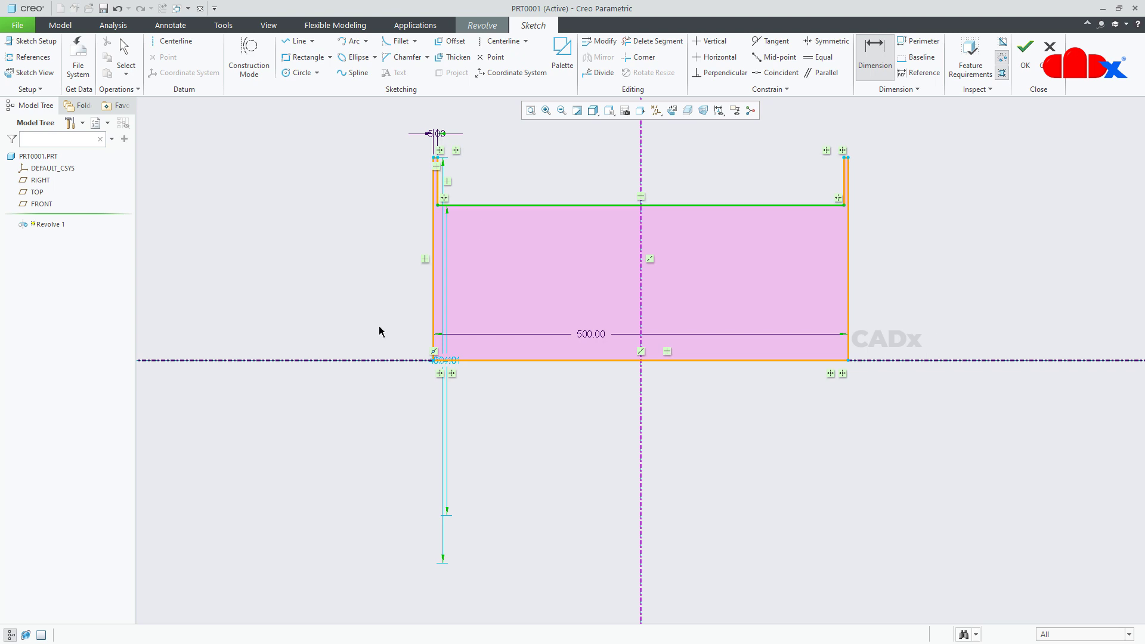
pyautogui.click(360, 361)
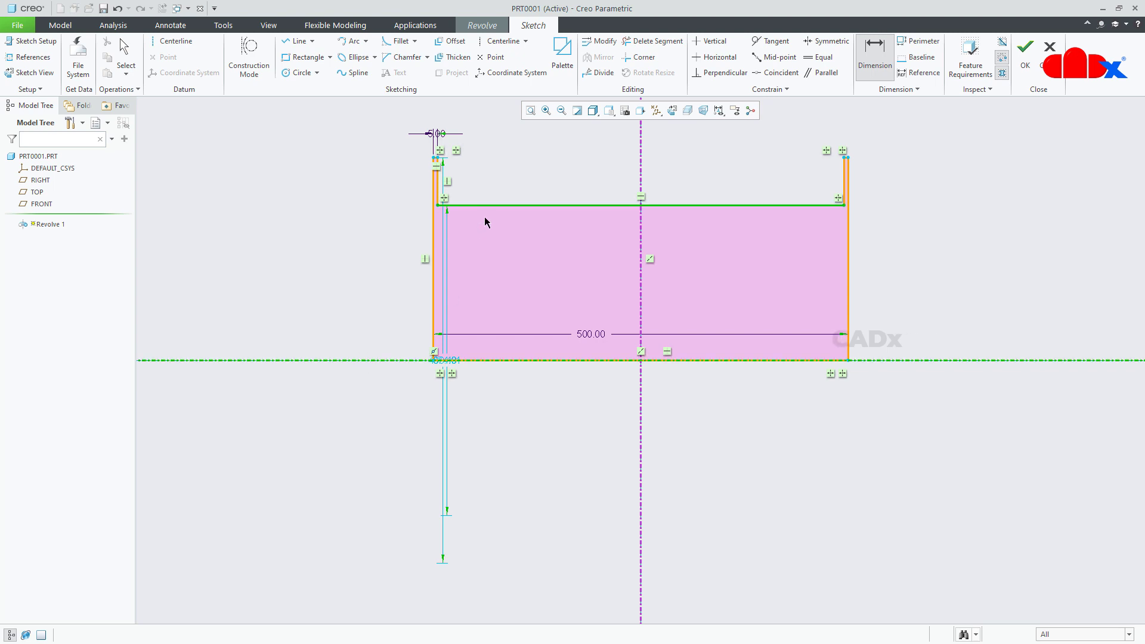
pyautogui.middleClick(312, 279)
pyautogui.write('30')
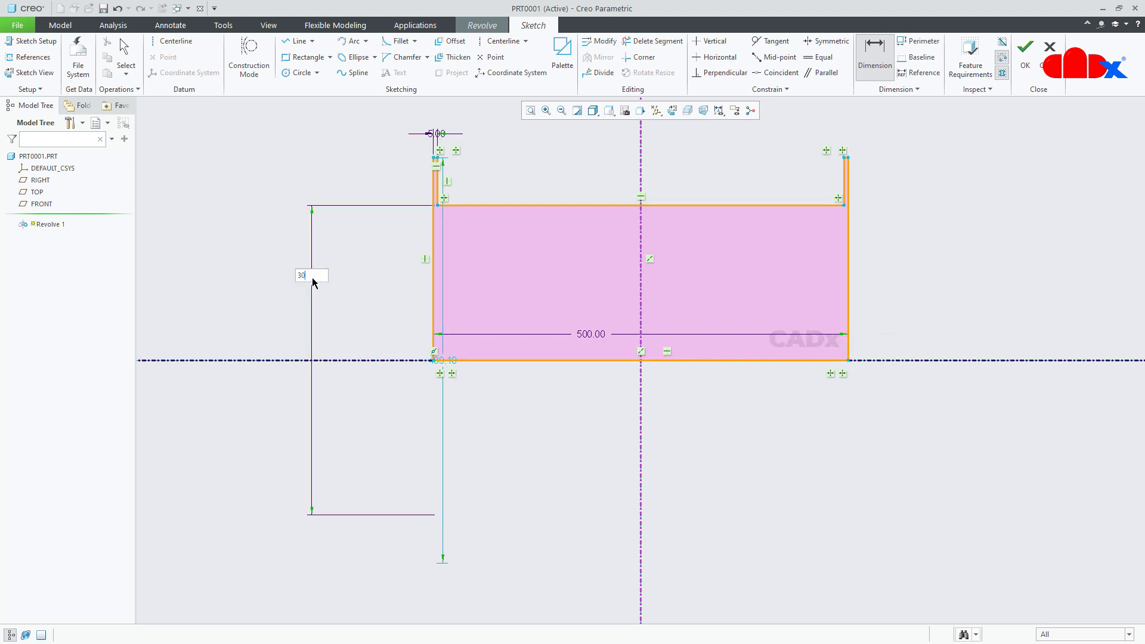
pyautogui.write('0')
pyautogui.press('Return')
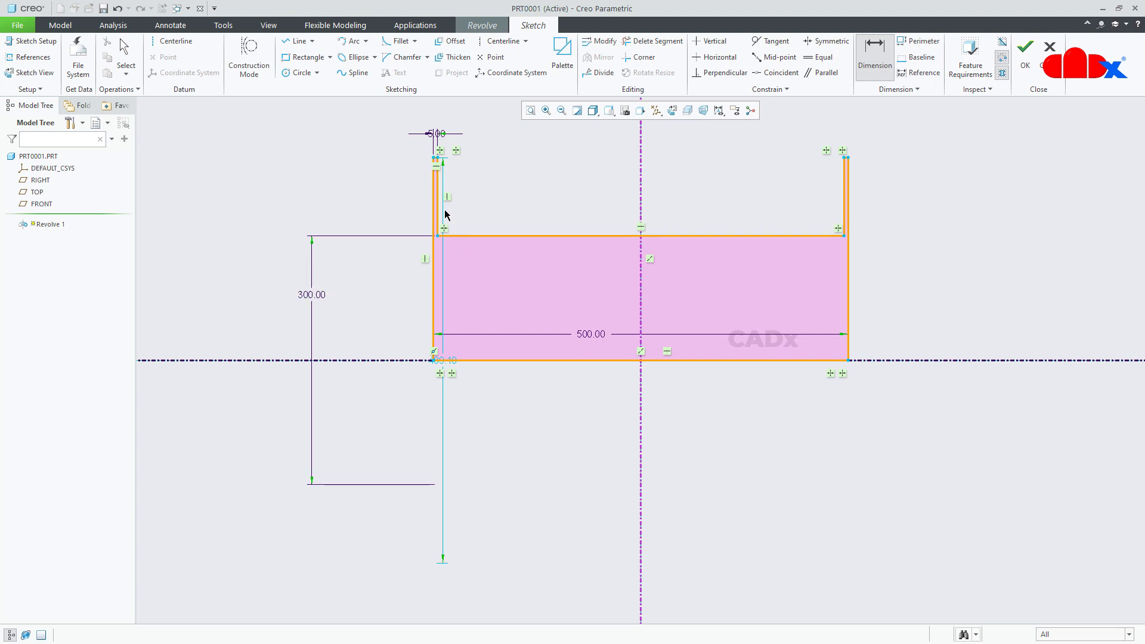
# Set the 25 flange height, accept the sketch, and complete the revolved solid.
pyautogui.click(441, 210)
pyautogui.middleClick(472, 200)
pyautogui.write('25')
pyautogui.press('Return')
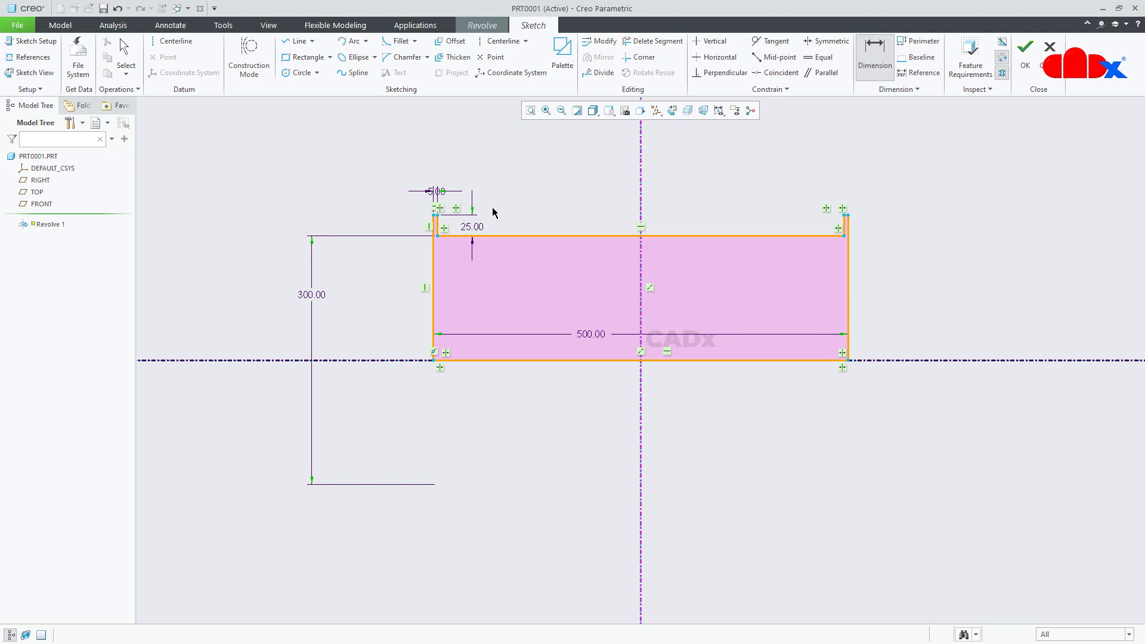
pyautogui.middleClick(544, 222)
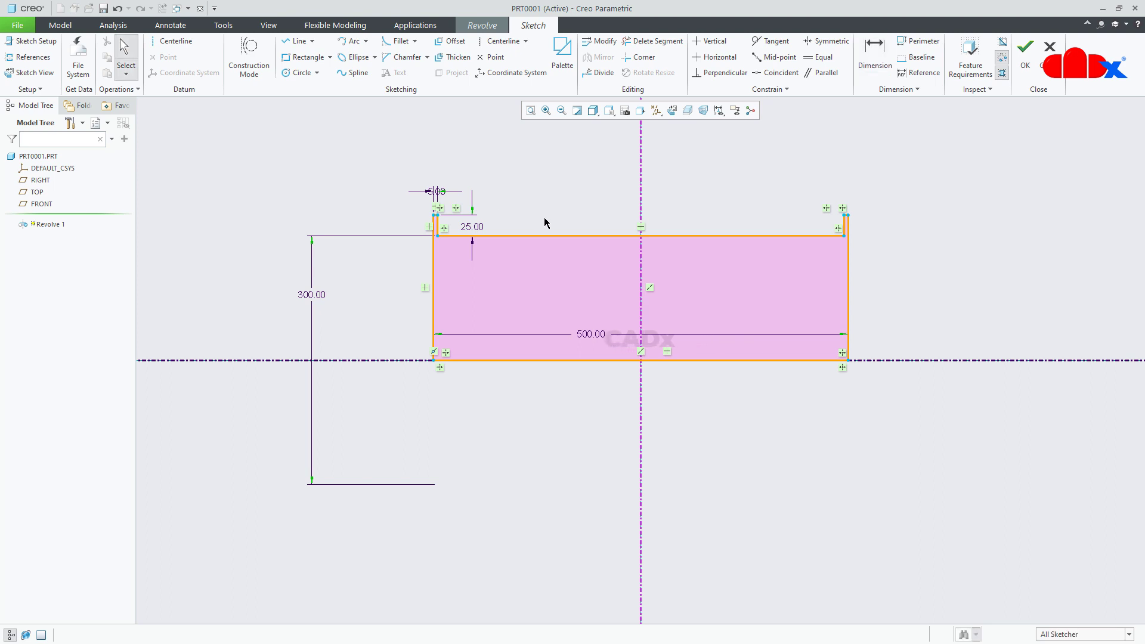
pyautogui.rightClick(544, 218)
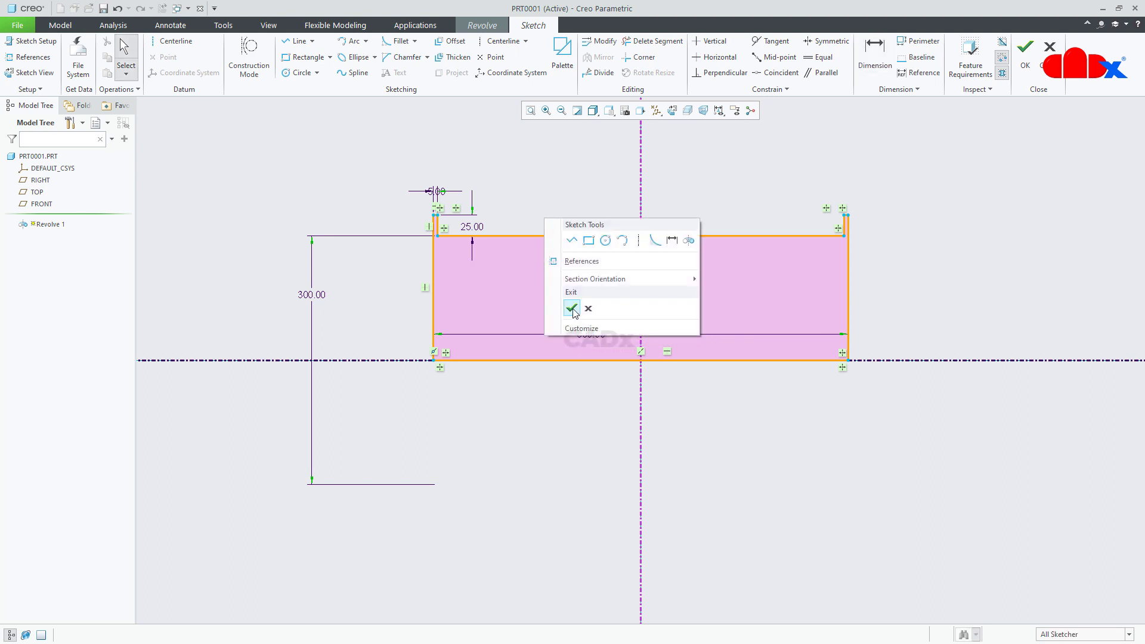
pyautogui.click(572, 309)
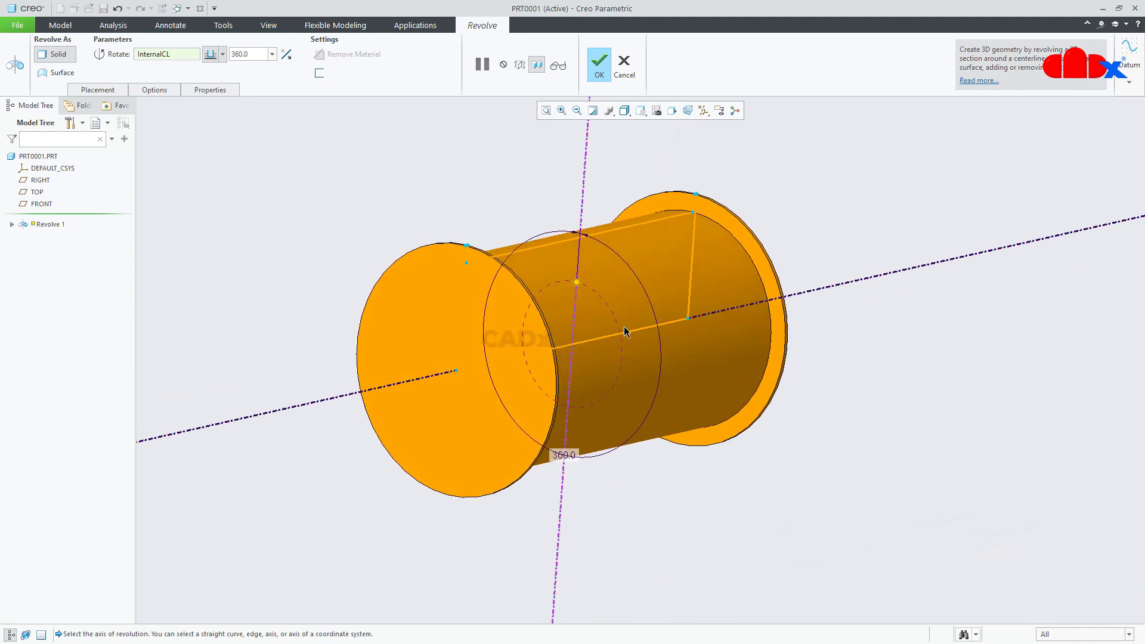
pyautogui.click(600, 63)
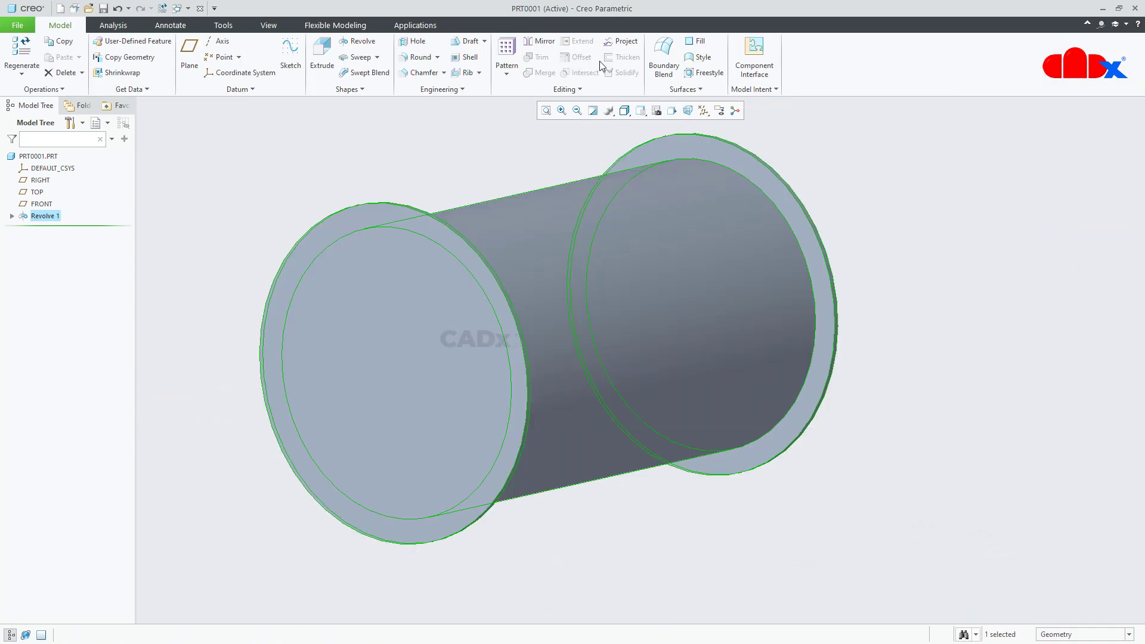
# Reset to the default orientation, deselect Revolve 1, and start an Extrude feature.
pyautogui.hotkey('ctrl', 'd')
pyautogui.click(713, 596)
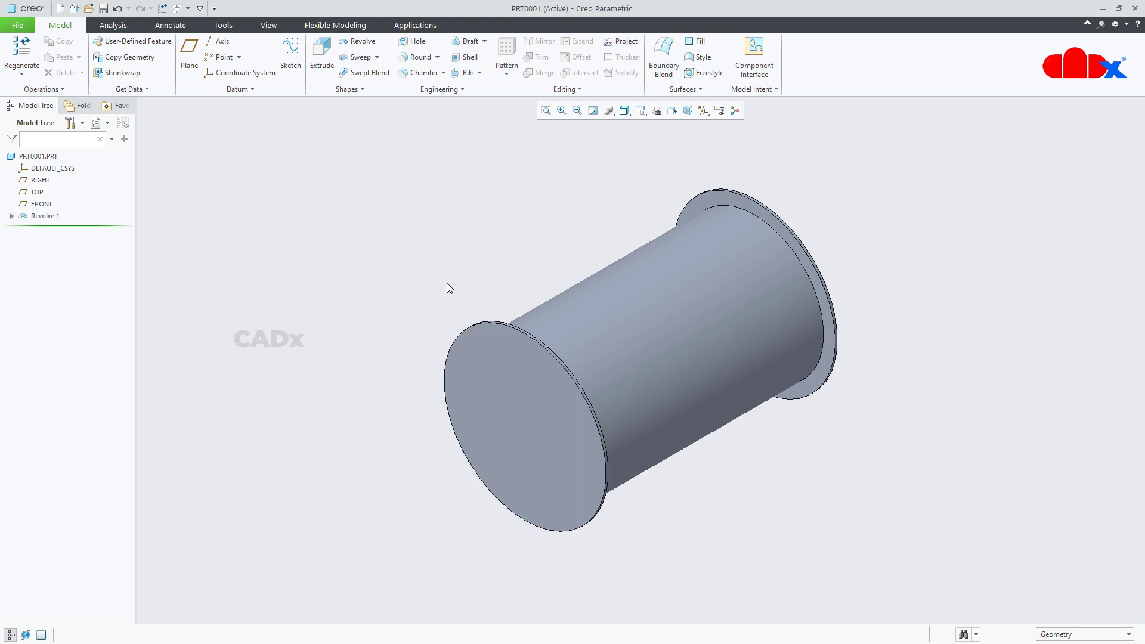
pyautogui.click(321, 67)
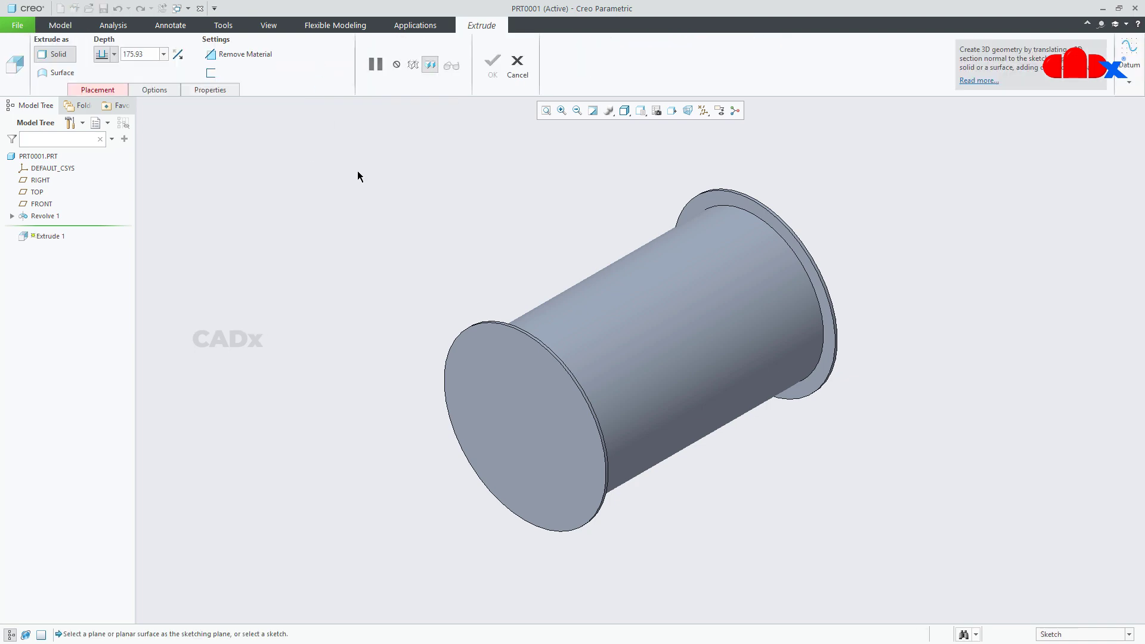
# Sketch on the tank's end face, adding the cylindrical surface as a reference.
pyautogui.click(479, 371)
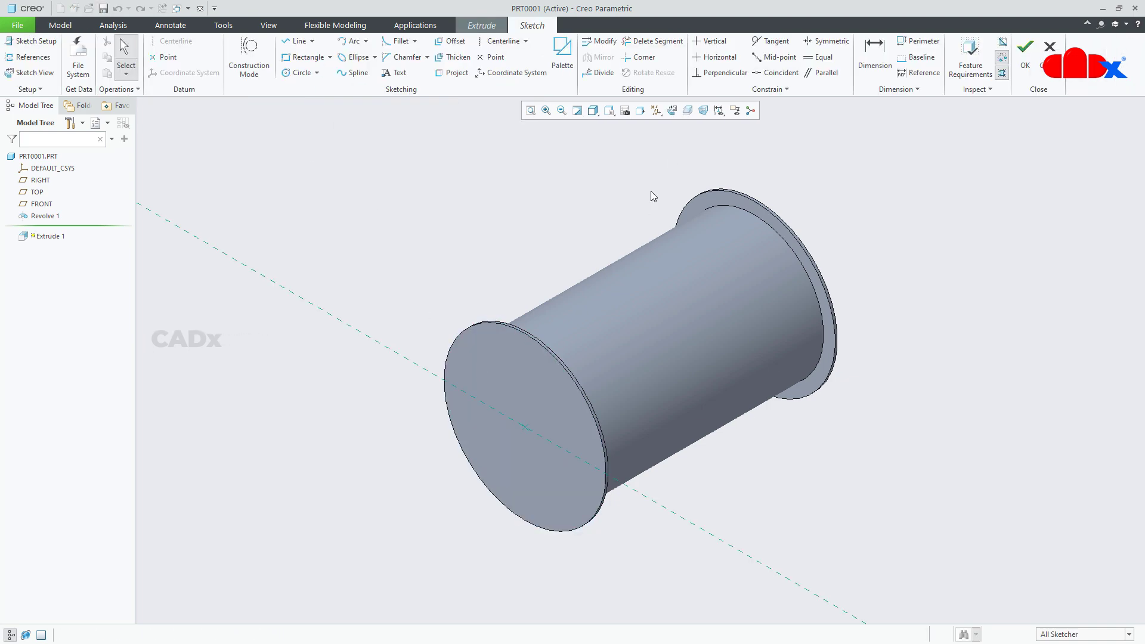
pyautogui.click(670, 111)
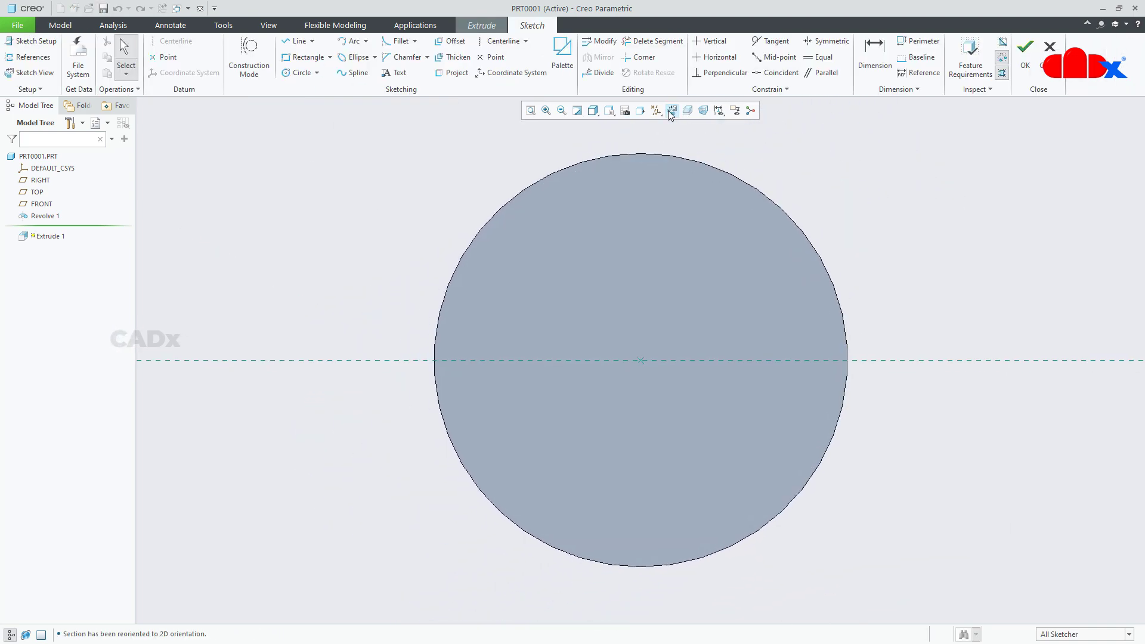
pyautogui.click(28, 56)
pyautogui.moveTo(329, 196)
pyautogui.mouseDown(button='middle')
pyautogui.moveTo(316, 217)
pyautogui.moveTo(325, 224)
pyautogui.mouseUp(button='middle')
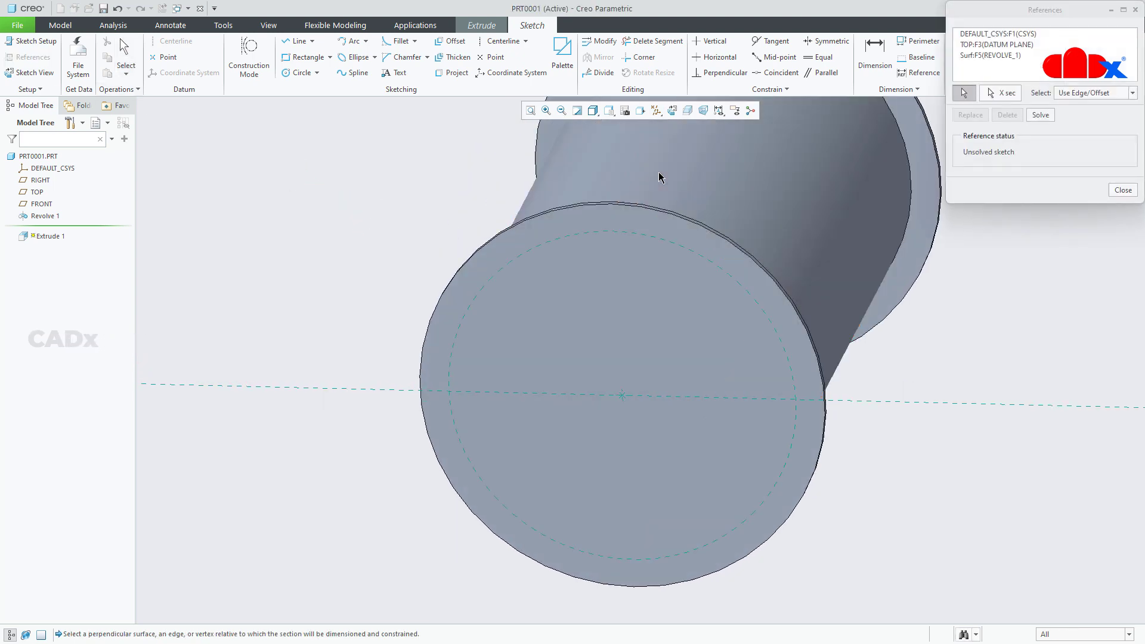
pyautogui.click(659, 172)
pyautogui.click(1123, 189)
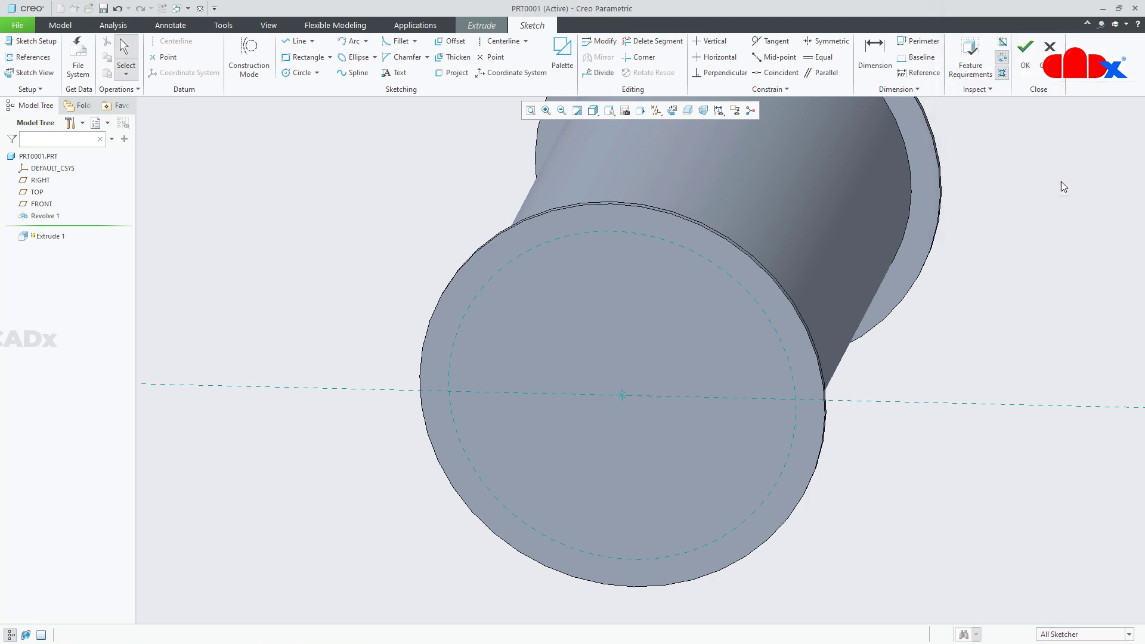
pyautogui.click(672, 111)
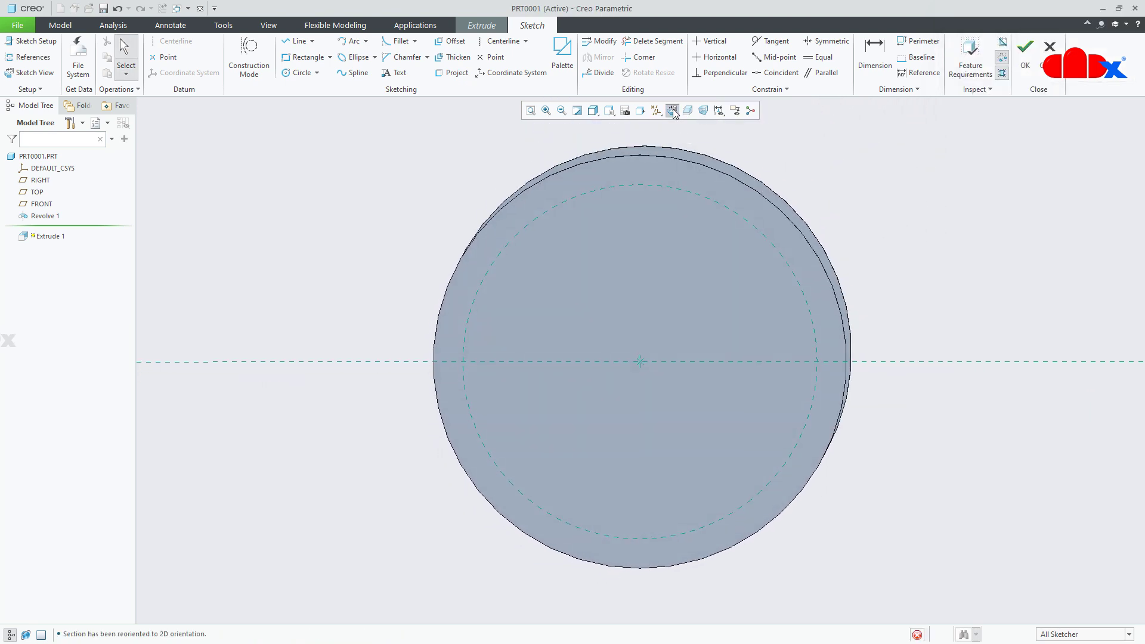
# Draw a circle centred on the sketch origin near the rim.
pyautogui.rightClick(628, 241)
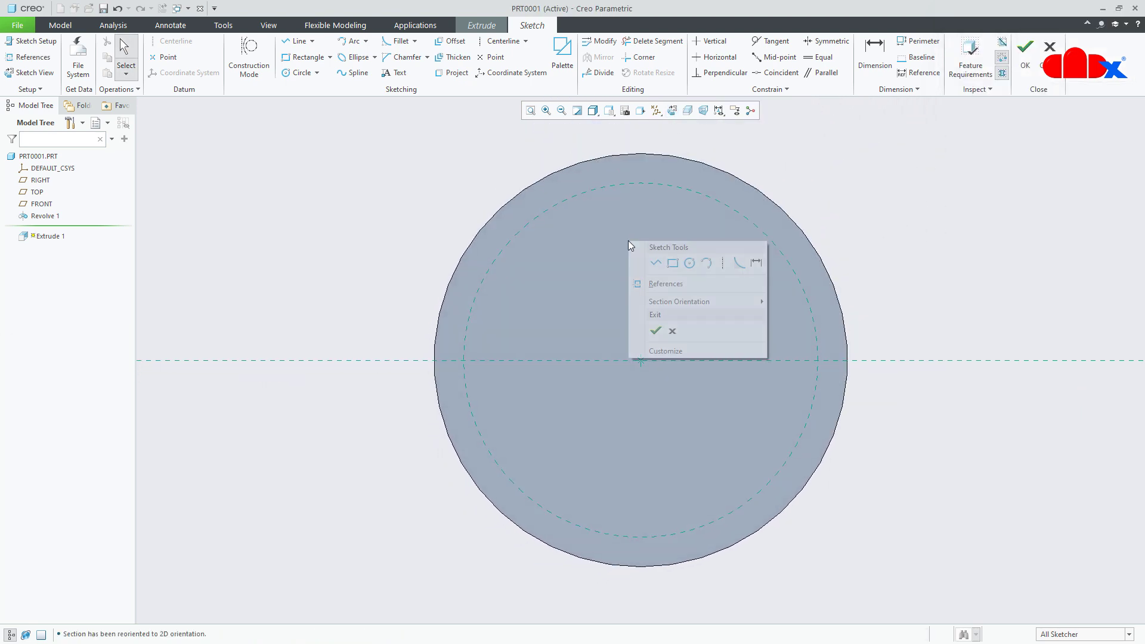
pyautogui.click(689, 263)
pyautogui.click(641, 361)
pyautogui.click(661, 383)
pyautogui.click(788, 485)
pyautogui.middleClick(958, 467)
# Dimension the circle 2 inside the dashed reference edge and accept the sketch.
pyautogui.rightClick(904, 396)
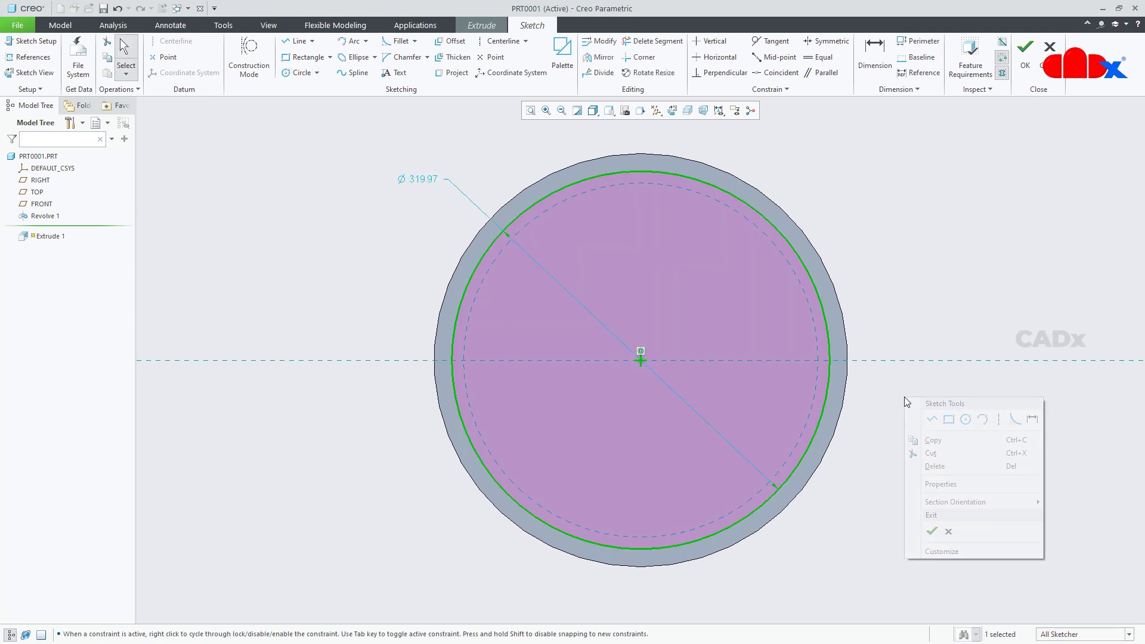
pyautogui.click(1033, 419)
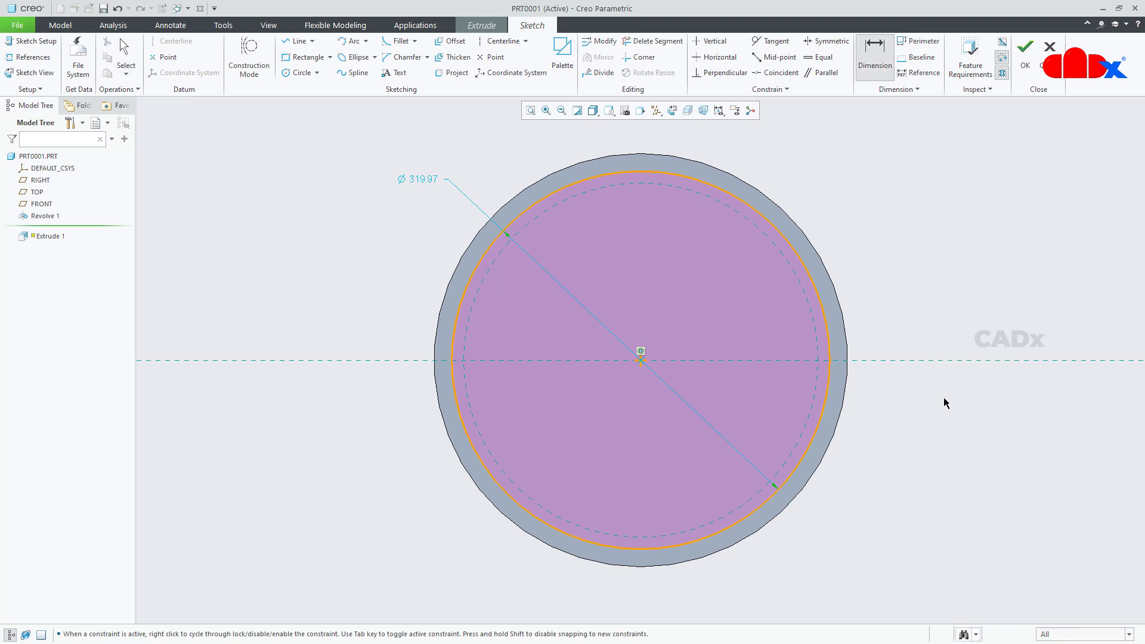
pyautogui.click(817, 374)
pyautogui.click(826, 373)
pyautogui.middleClick(848, 340)
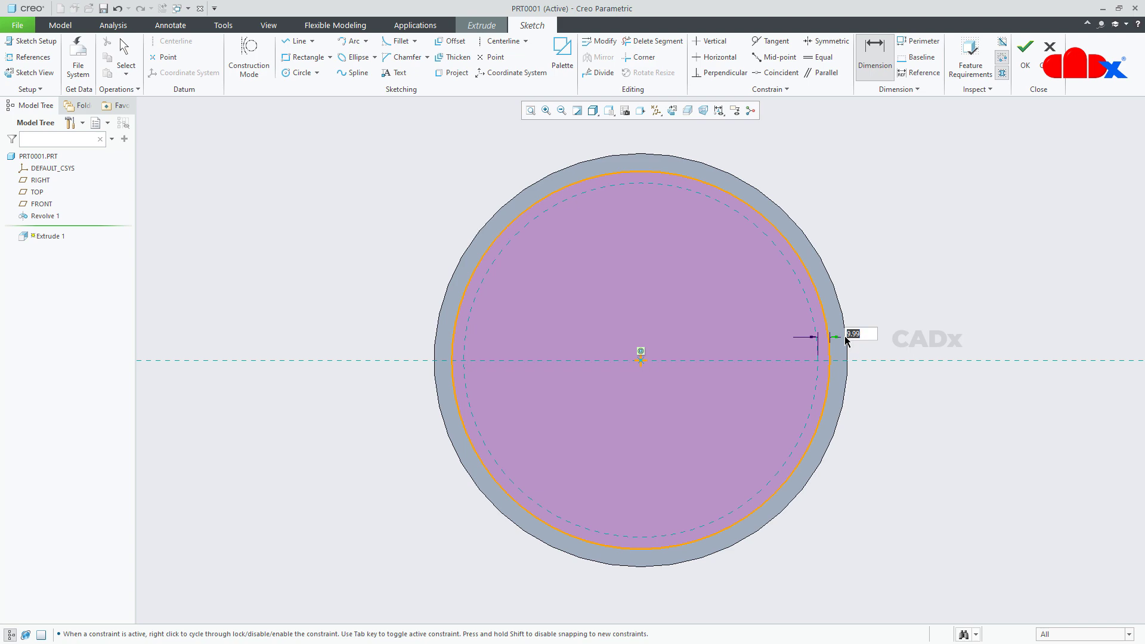
pyautogui.write('2')
pyautogui.press('Return')
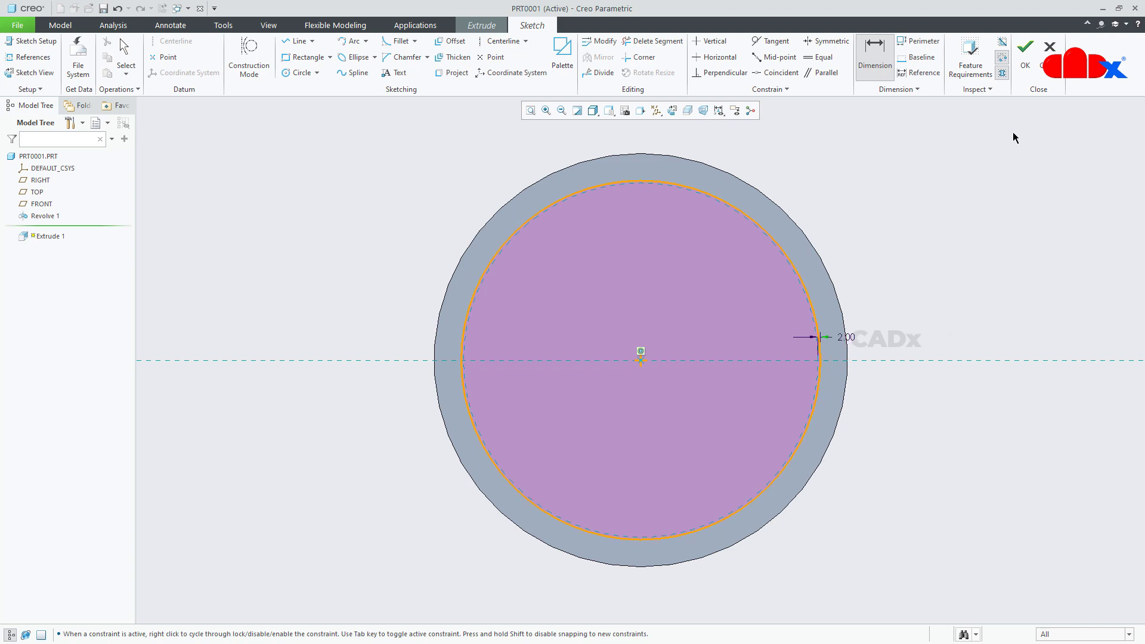
pyautogui.click(1025, 57)
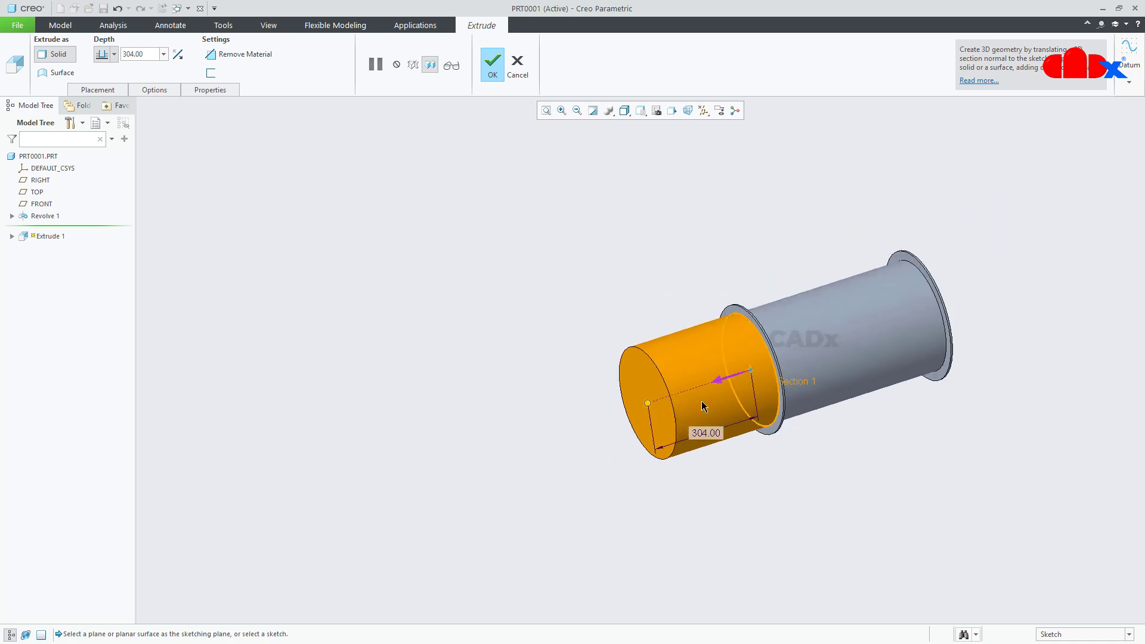
# Flip Extrude 1 toward the pipe as added material, depth 40, and finish it.
pyautogui.click(721, 381)
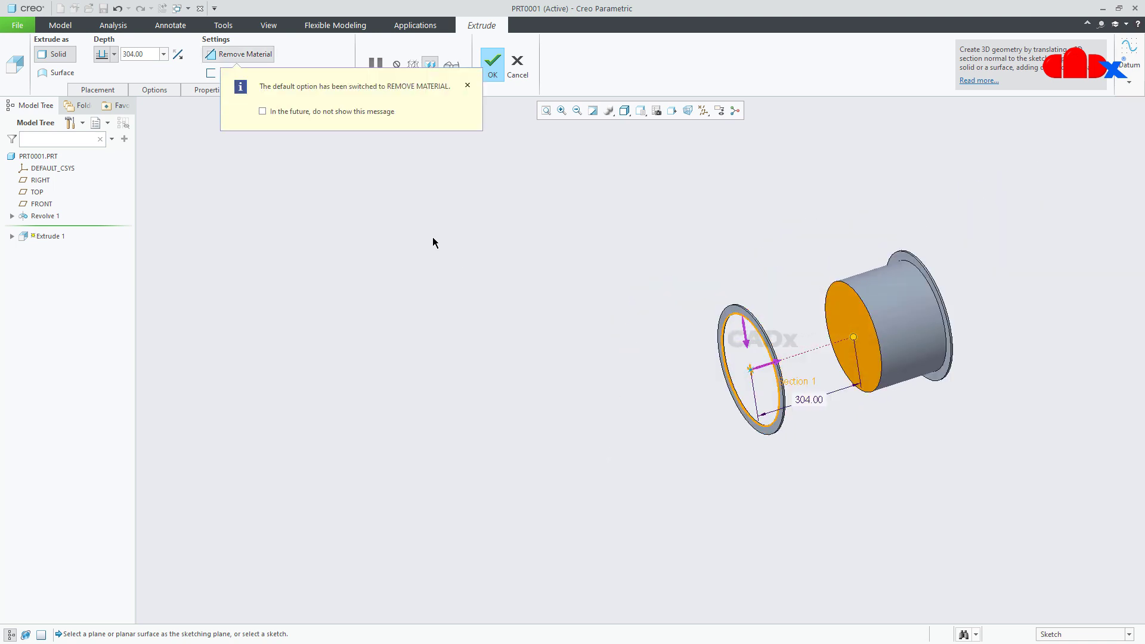
pyautogui.click(249, 56)
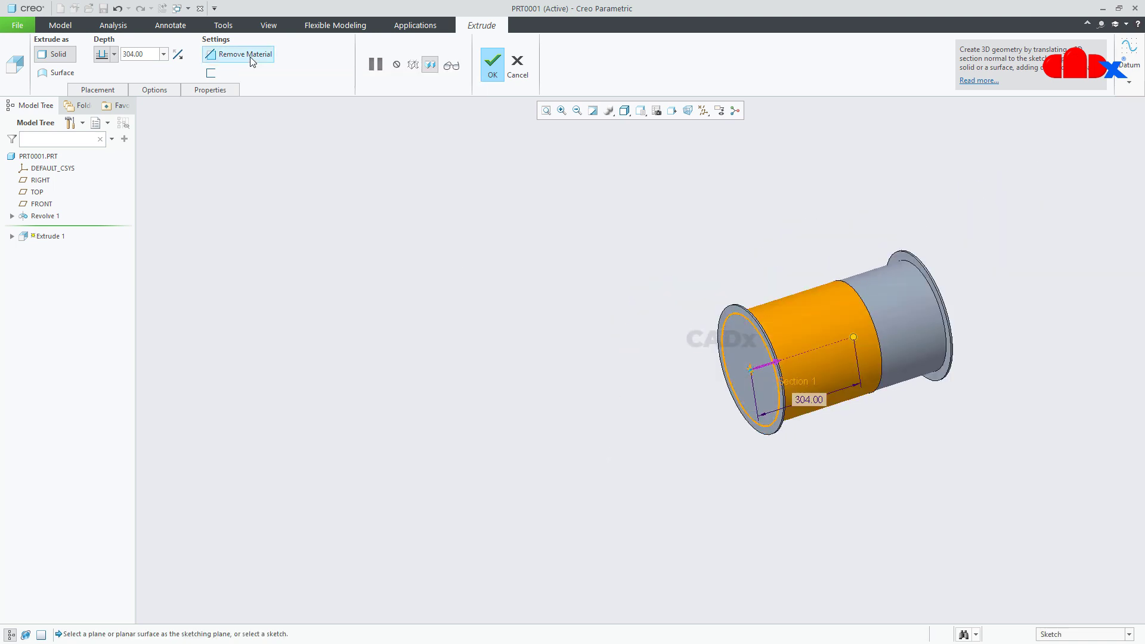
pyautogui.scroll(4, 883, 334)
pyautogui.doubleClick(728, 417)
pyautogui.write('40')
pyautogui.press('Return')
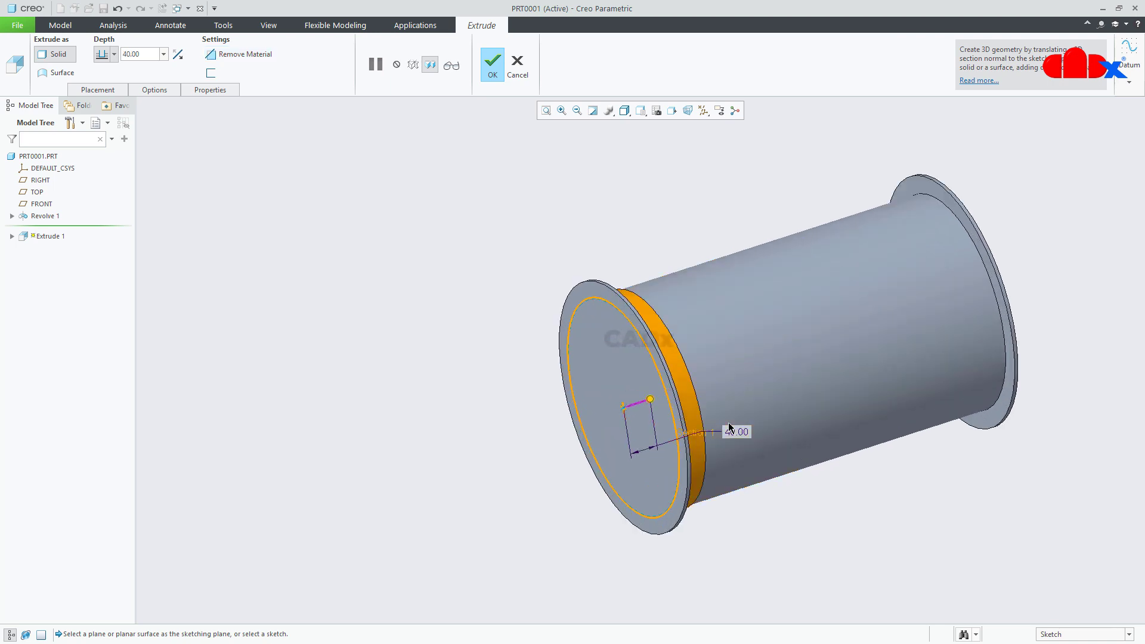
pyautogui.moveTo(790, 420); pyautogui.dragTo(784, 489, button='middle')
pyautogui.middleClick(794, 419)
pyautogui.click(785, 489)
pyautogui.click(37, 231)
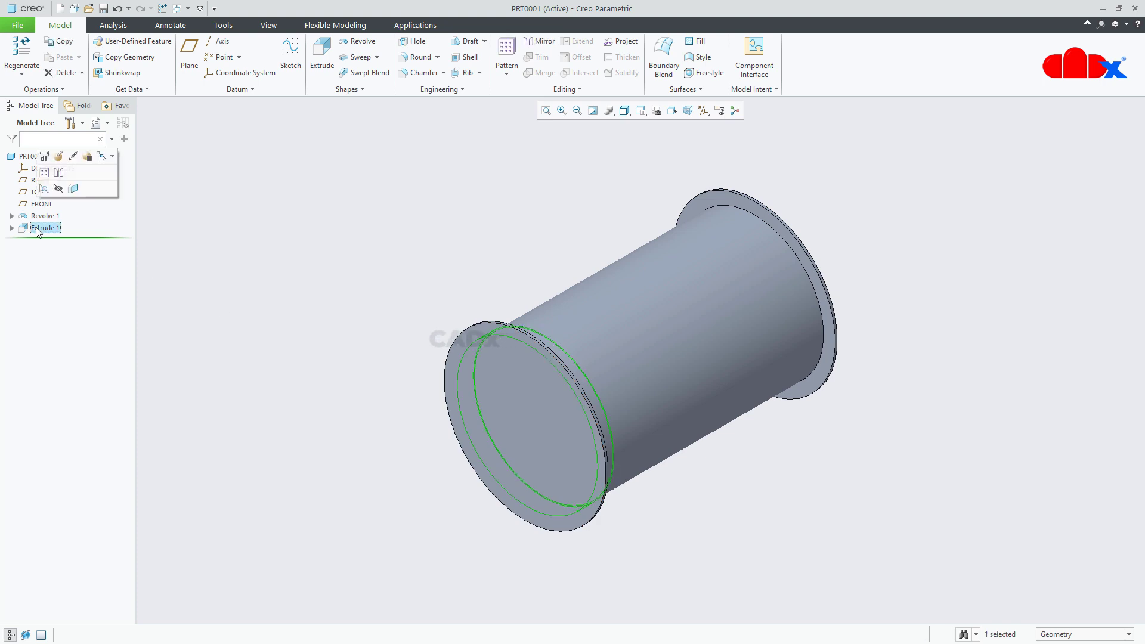
pyautogui.click(528, 38)
# Mirror Extrude 1 about the FRONT plane, showing datum planes only while picking it.
pyautogui.click(703, 111)
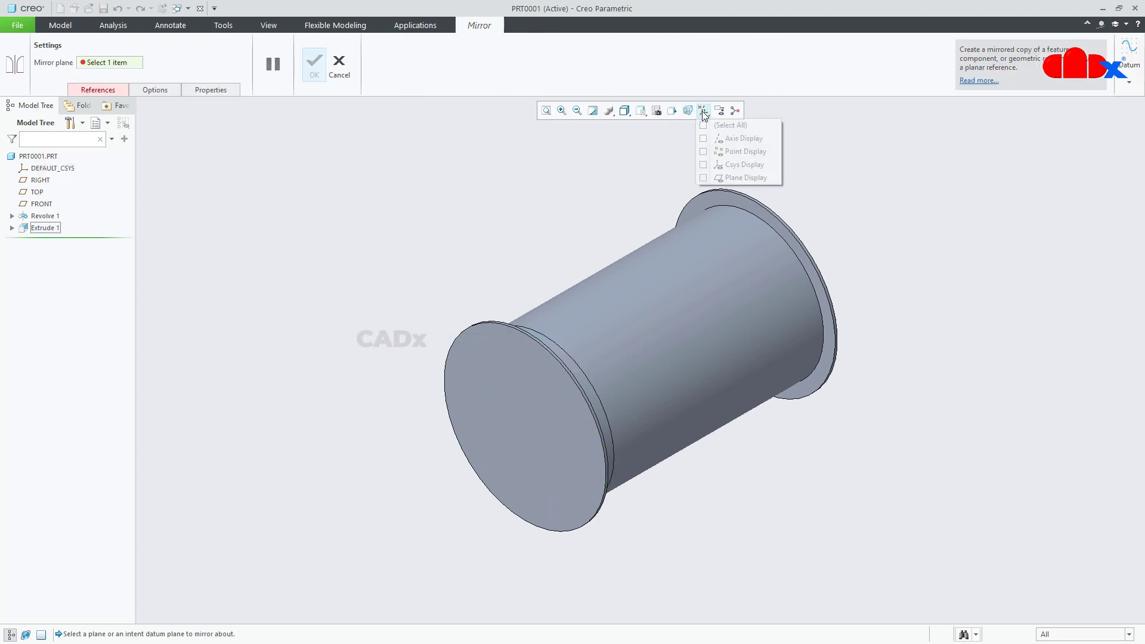
pyautogui.click(735, 177)
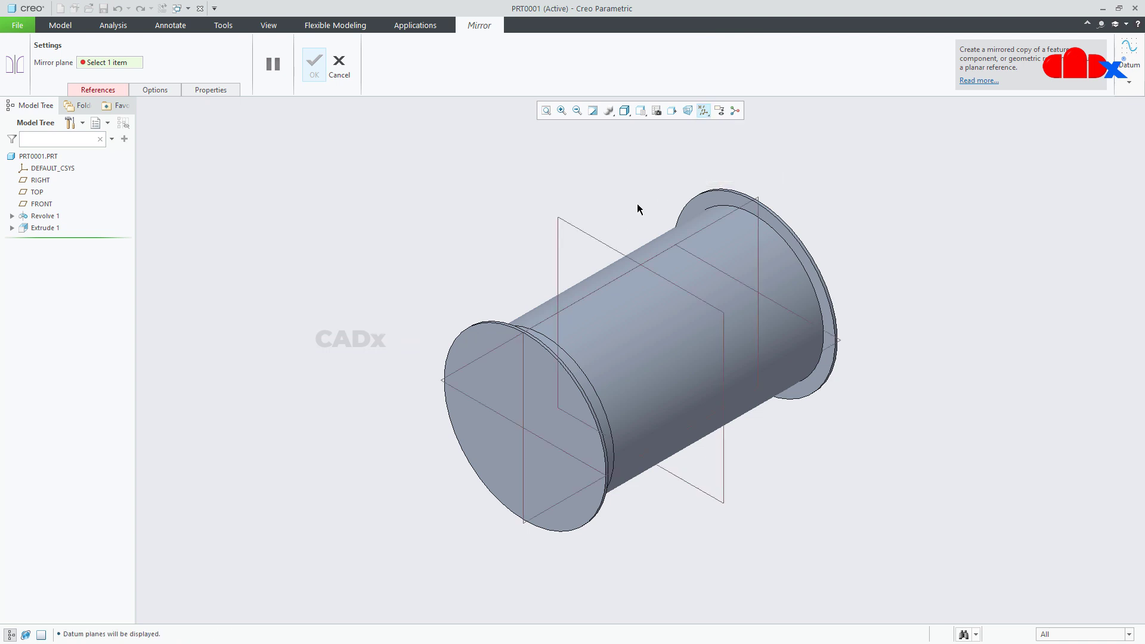
pyautogui.click(593, 237)
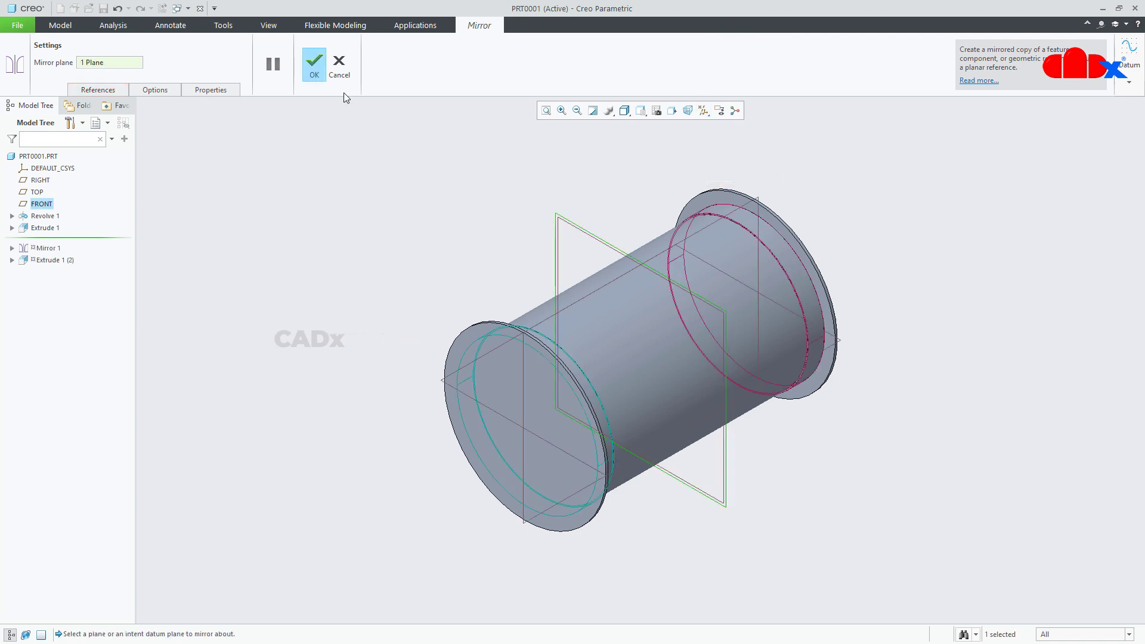
pyautogui.click(311, 68)
pyautogui.click(704, 110)
pyautogui.click(740, 177)
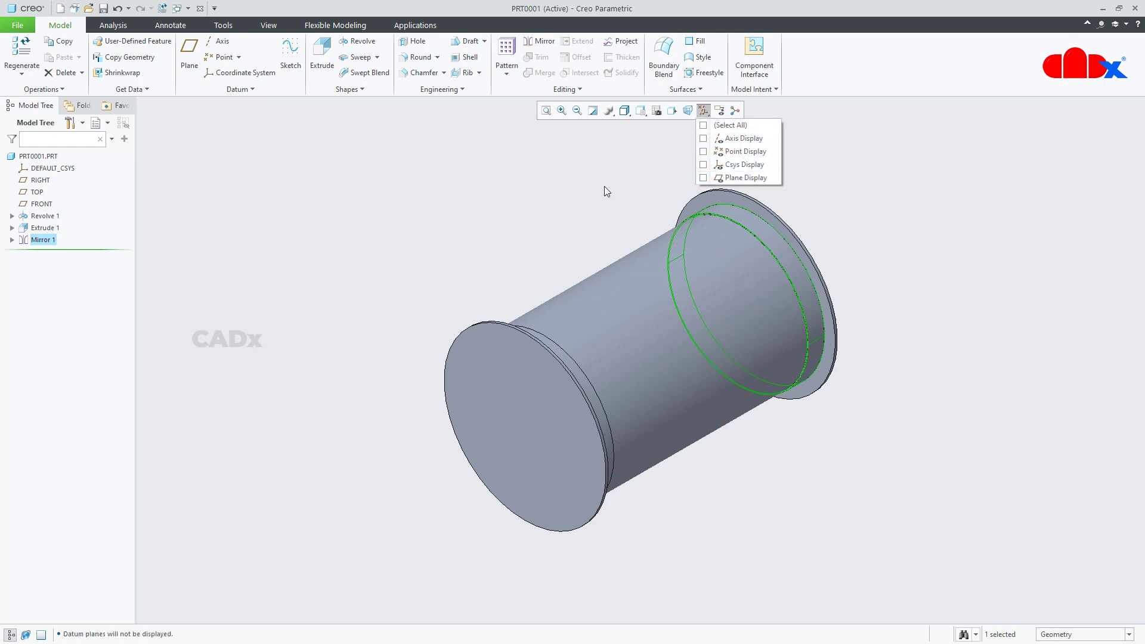
pyautogui.click(773, 485)
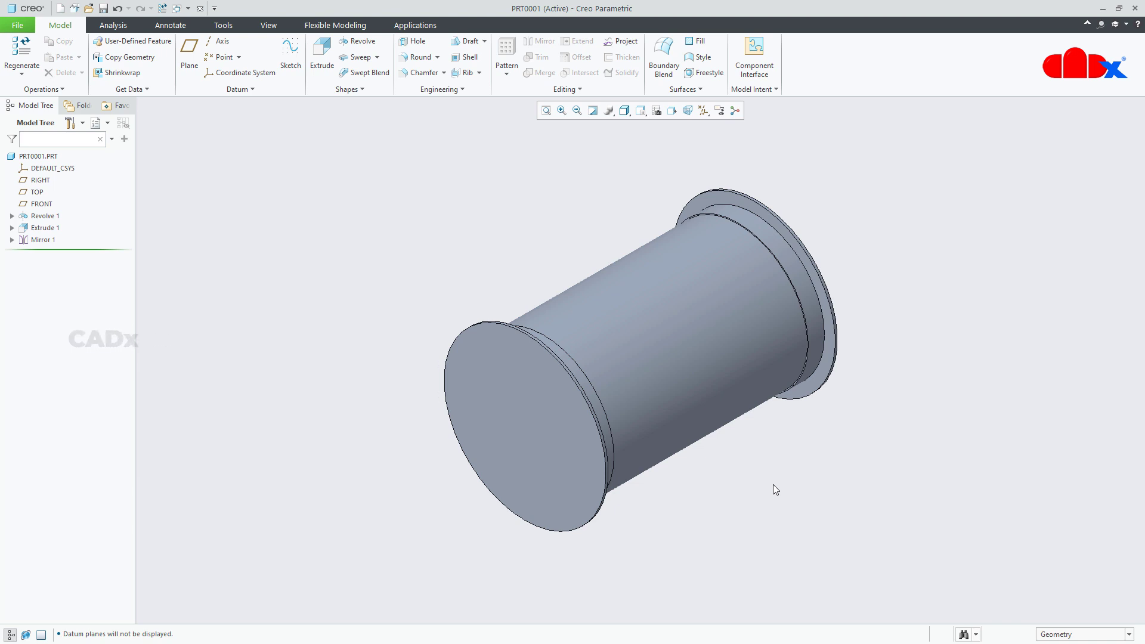
# Start a revolve sketched on the RIGHT plane with a vertical centerline.
pyautogui.click(359, 41)
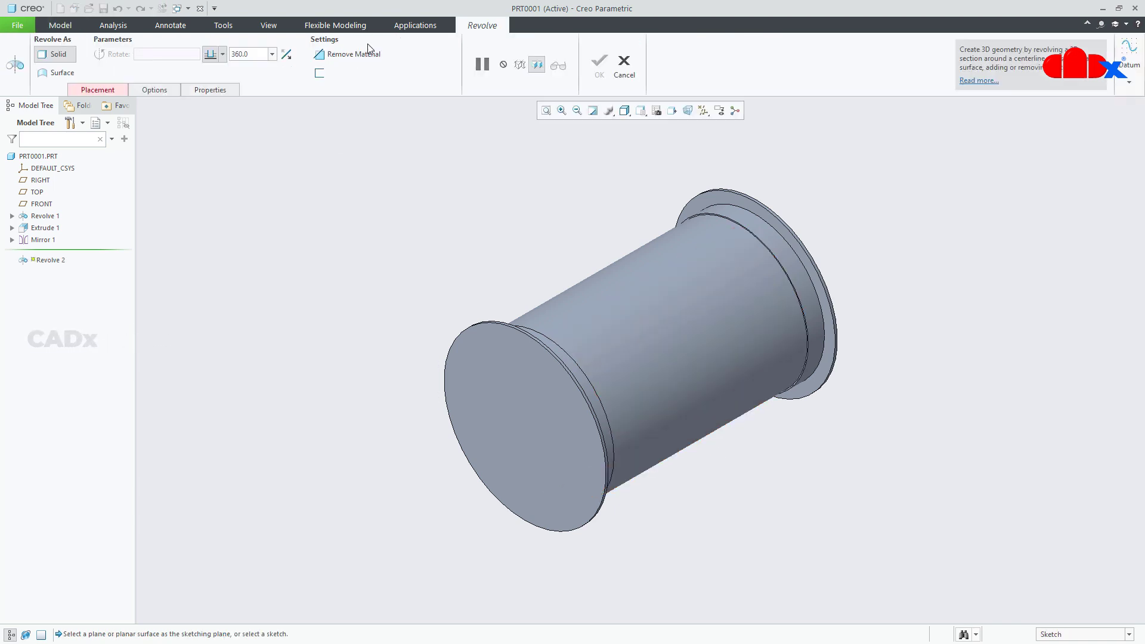
pyautogui.click(40, 180)
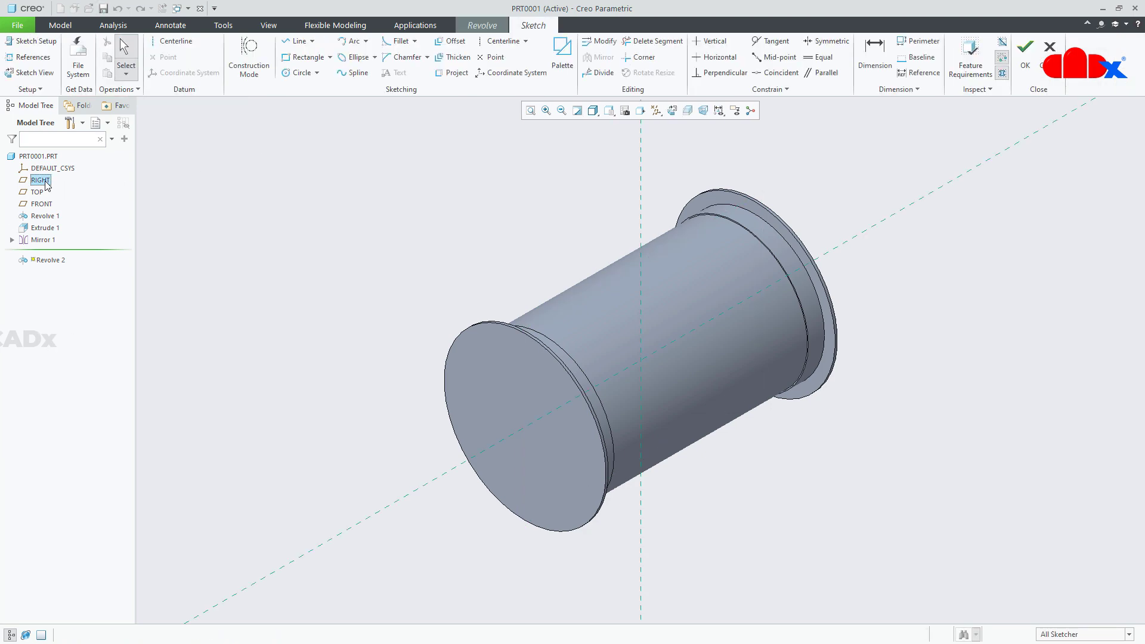
pyautogui.click(672, 111)
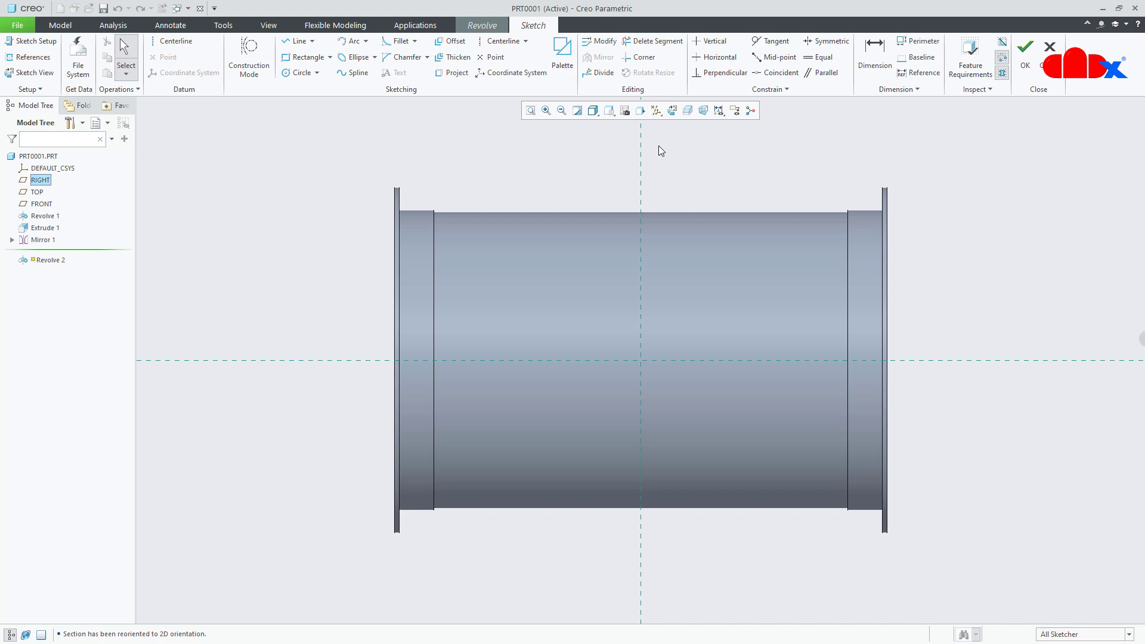
pyautogui.click(175, 41)
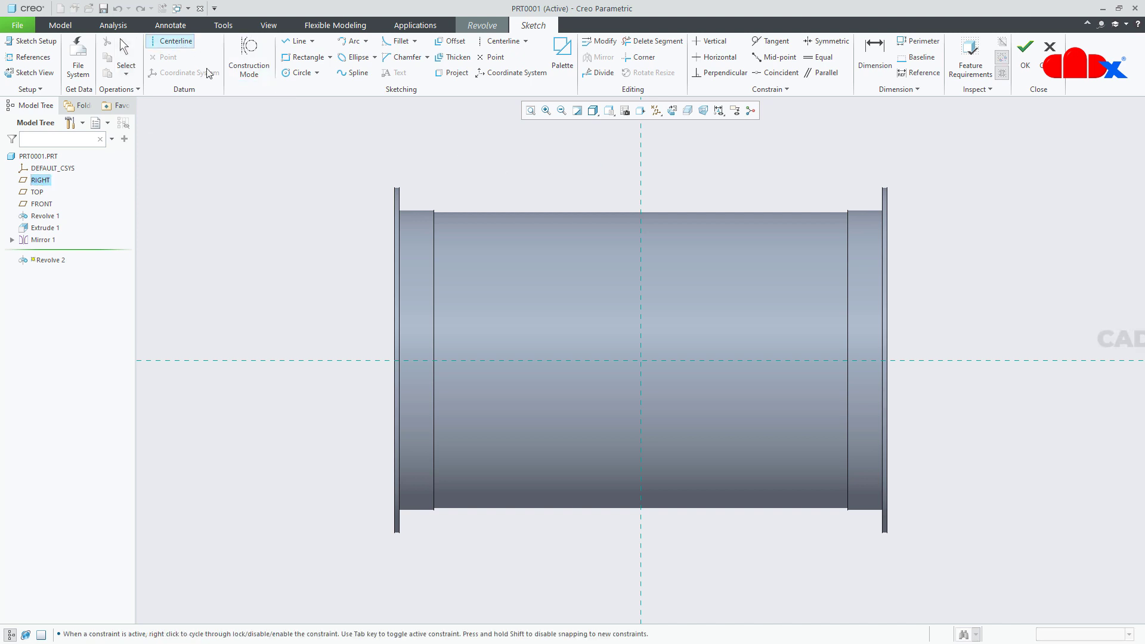
pyautogui.click(642, 161)
pyautogui.click(640, 187)
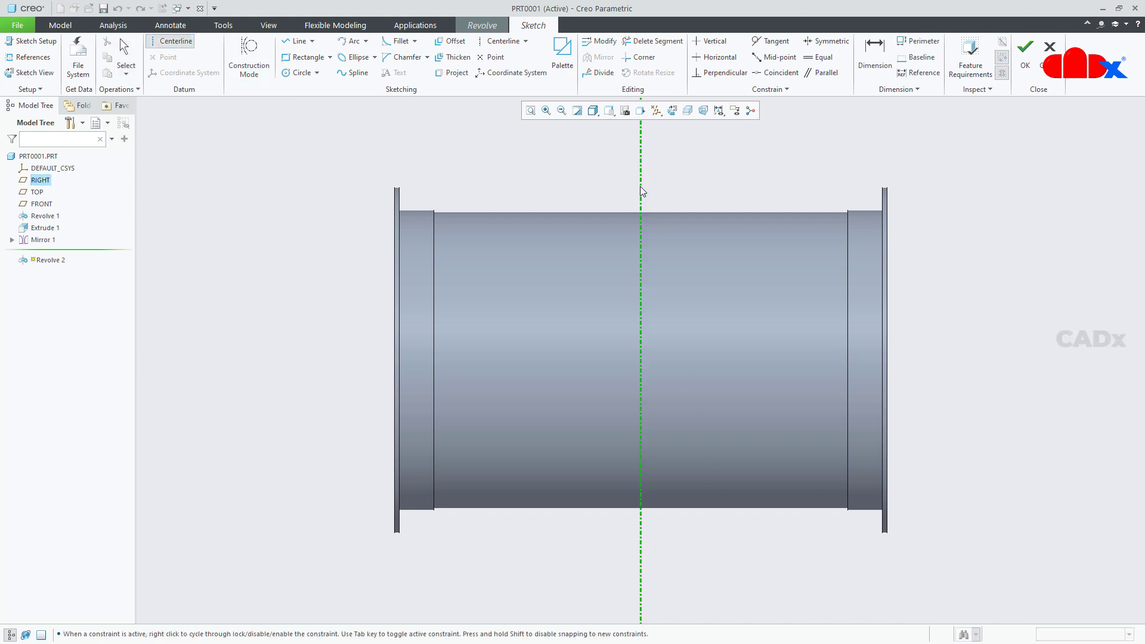
pyautogui.middleClick(689, 194)
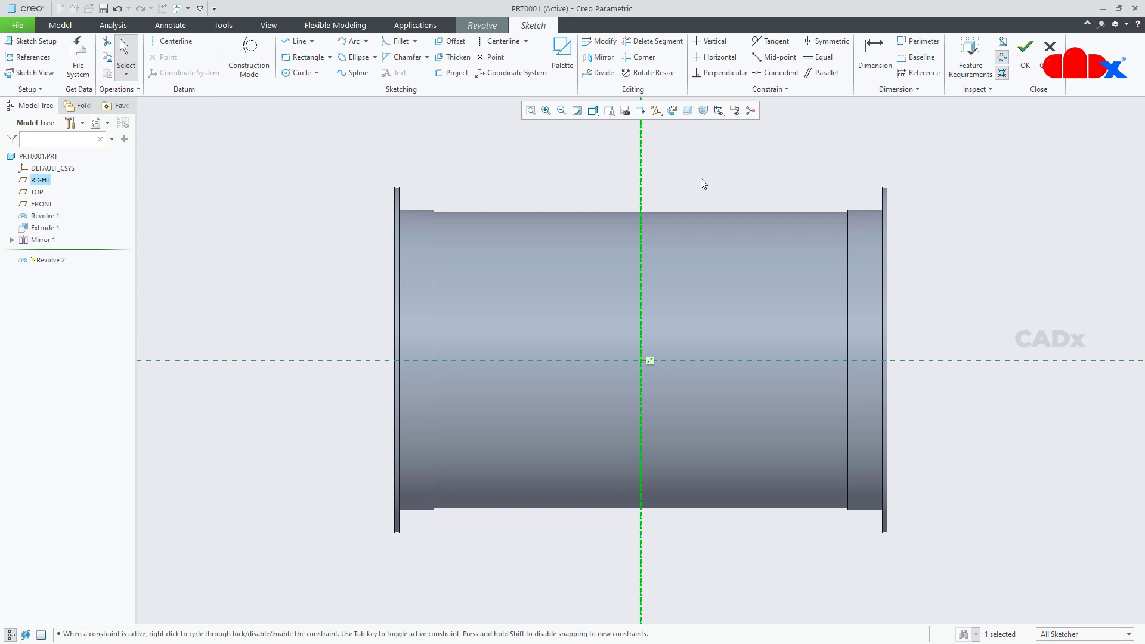
# Draw the closed line profile of the flanged nozzle, closing it at the centerline.
pyautogui.moveTo(701, 177); pyautogui.dragTo(701, 278, button='middle')
pyautogui.rightClick(700, 278)
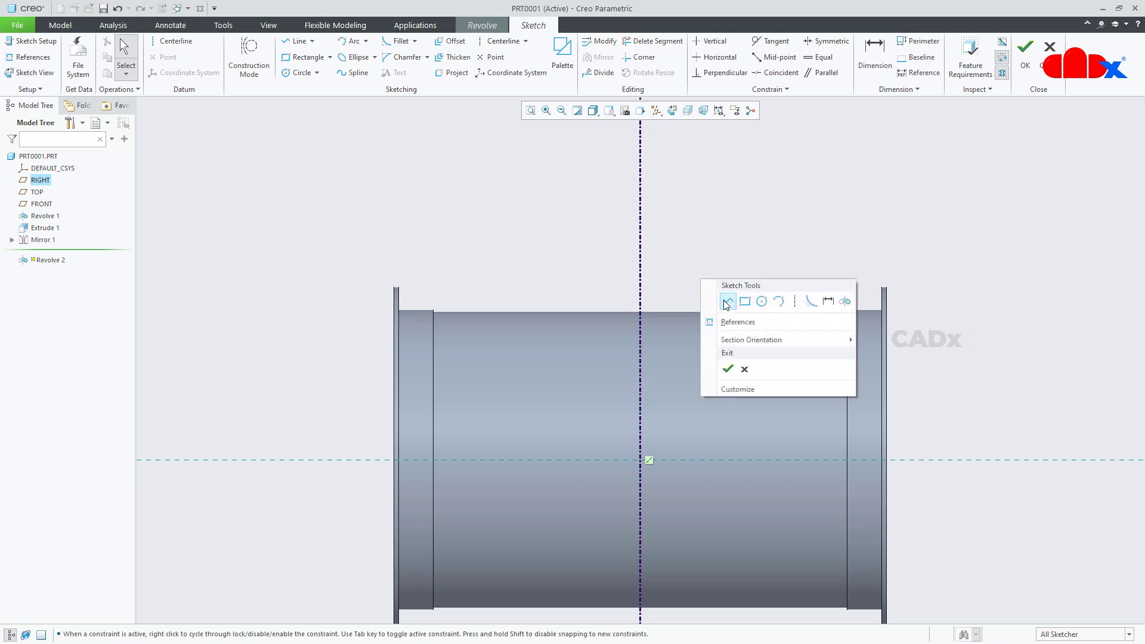
pyautogui.click(726, 303)
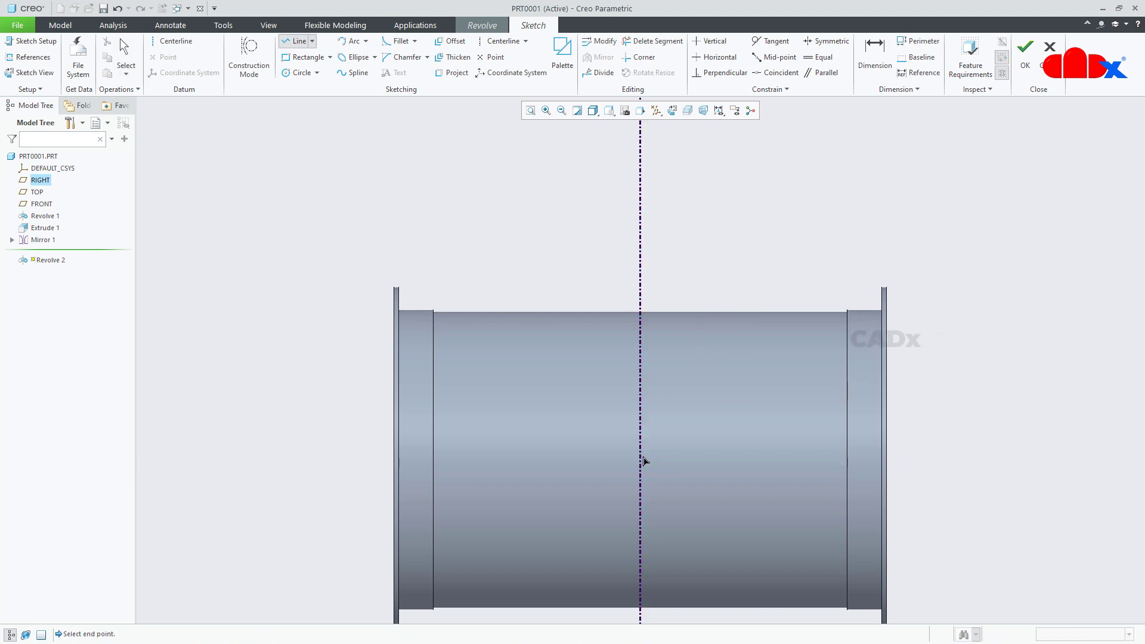
pyautogui.click(523, 194)
pyautogui.click(524, 212)
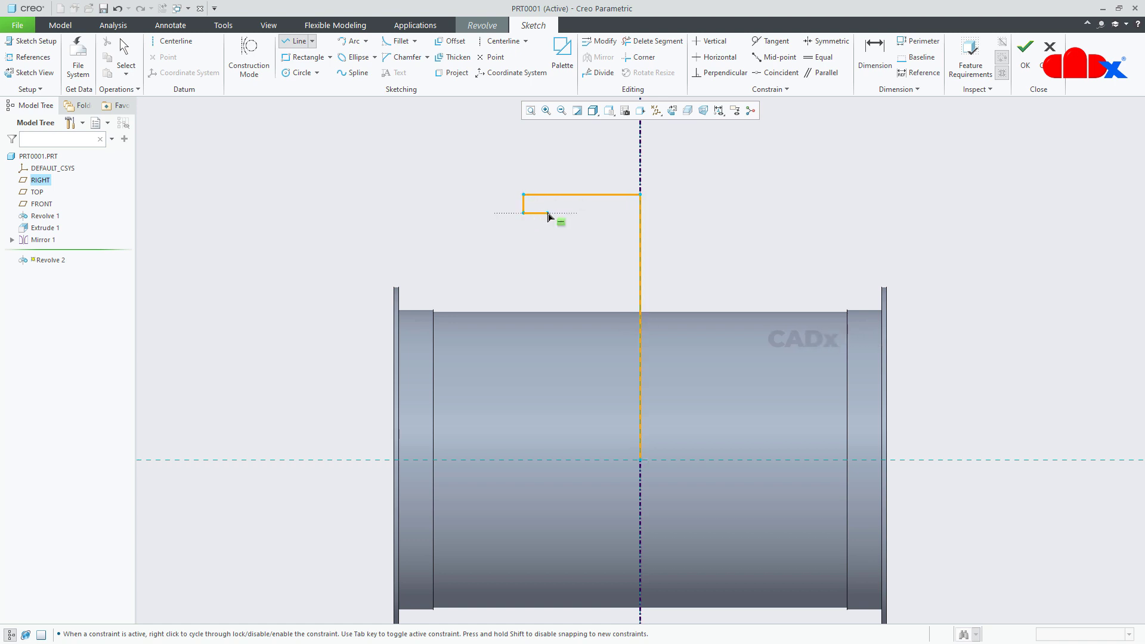
pyautogui.click(549, 212)
pyautogui.click(549, 459)
pyautogui.click(640, 459)
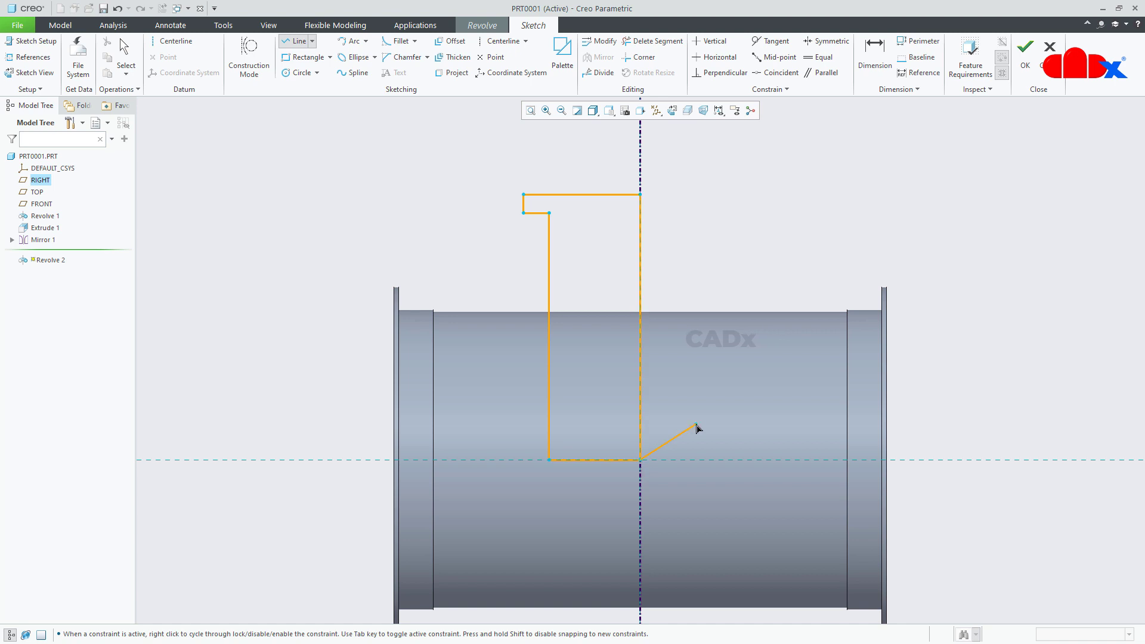
pyautogui.middleClick(731, 280)
# Dimension the flange thickness to 5 and the height above the pipe to 50.
pyautogui.rightClick(732, 280)
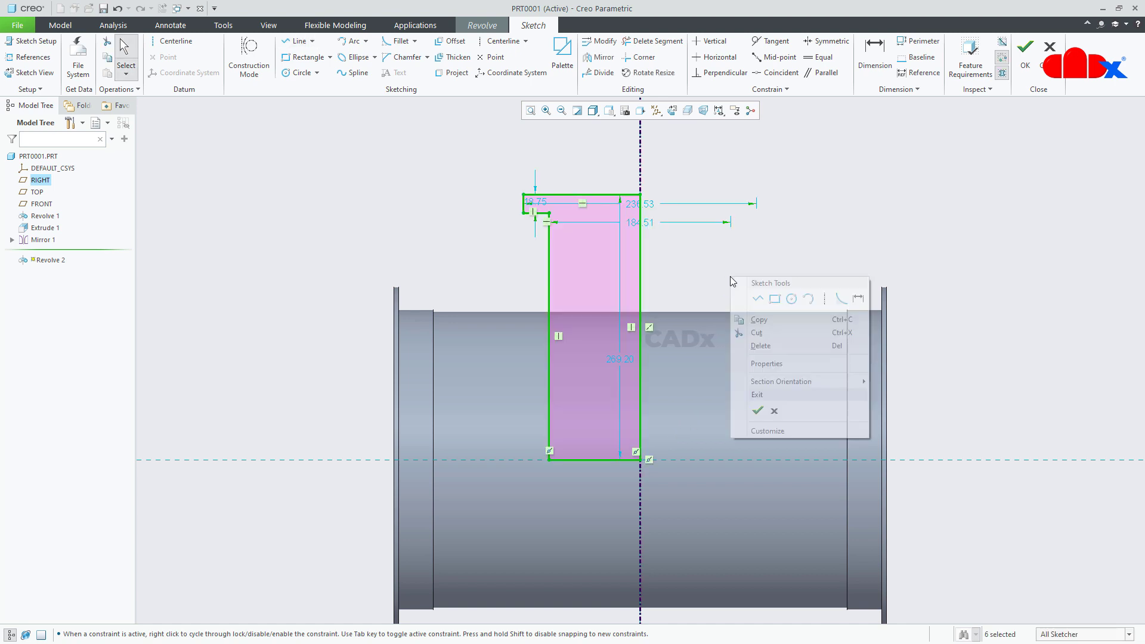
pyautogui.click(859, 300)
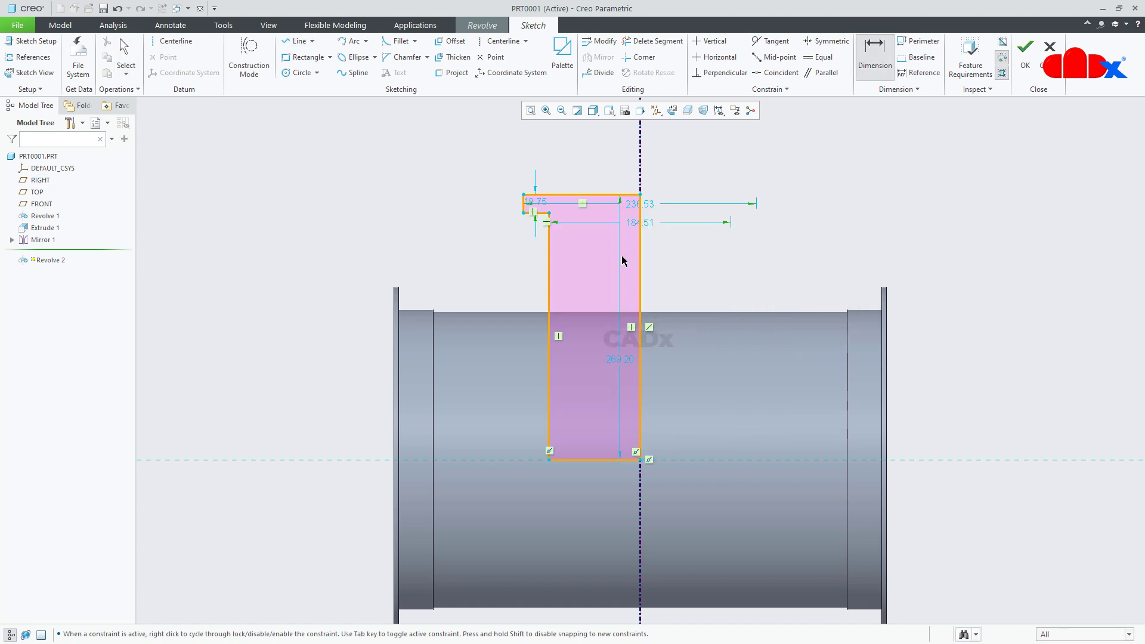
pyautogui.middleClick(494, 205)
pyautogui.write('5')
pyautogui.press('Return')
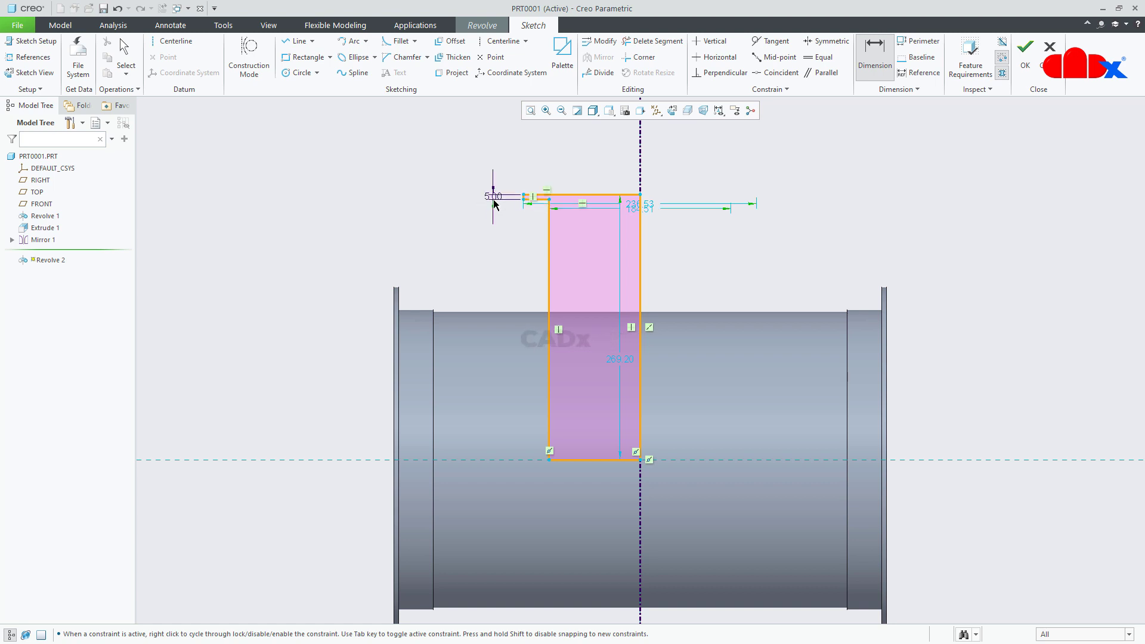
pyautogui.click(582, 197)
pyautogui.click(519, 312)
pyautogui.middleClick(519, 272)
pyautogui.write('50')
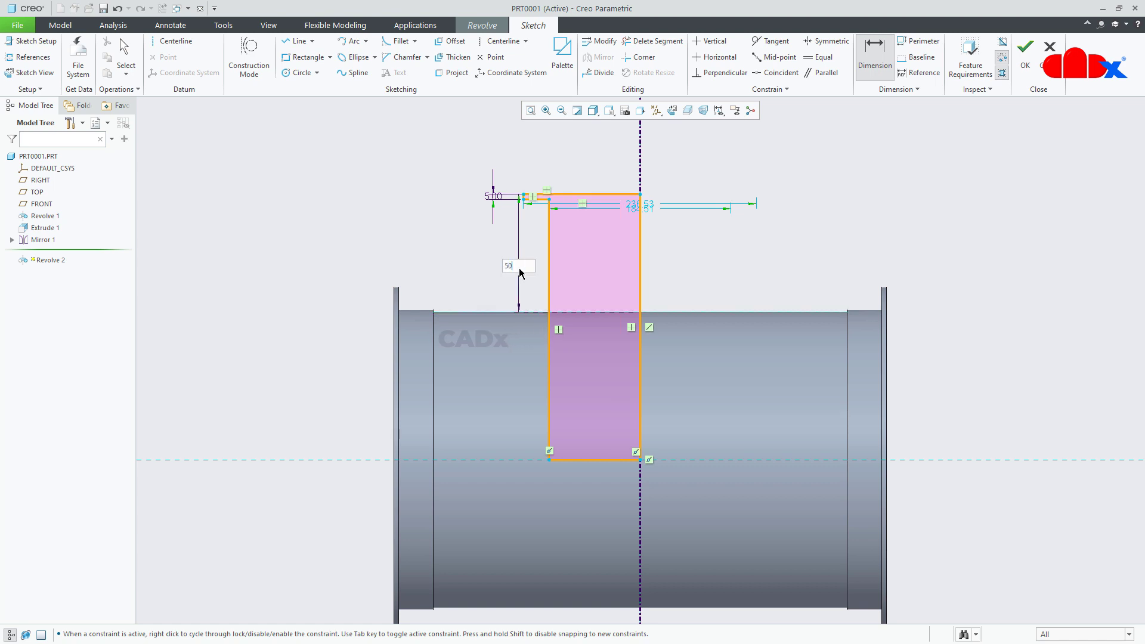
pyautogui.press('Return')
# Set the nozzle neck radius to 100 and the flange overhang to 25.
pyautogui.scroll(-3, 635, 276)
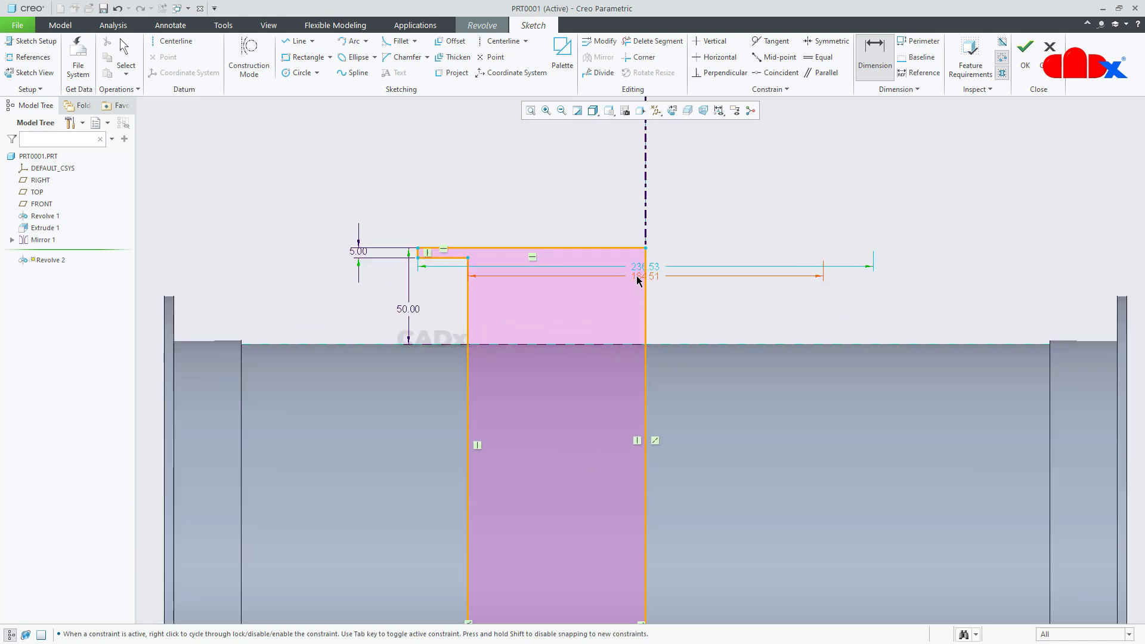
pyautogui.middleClick(640, 278)
pyautogui.write('1')
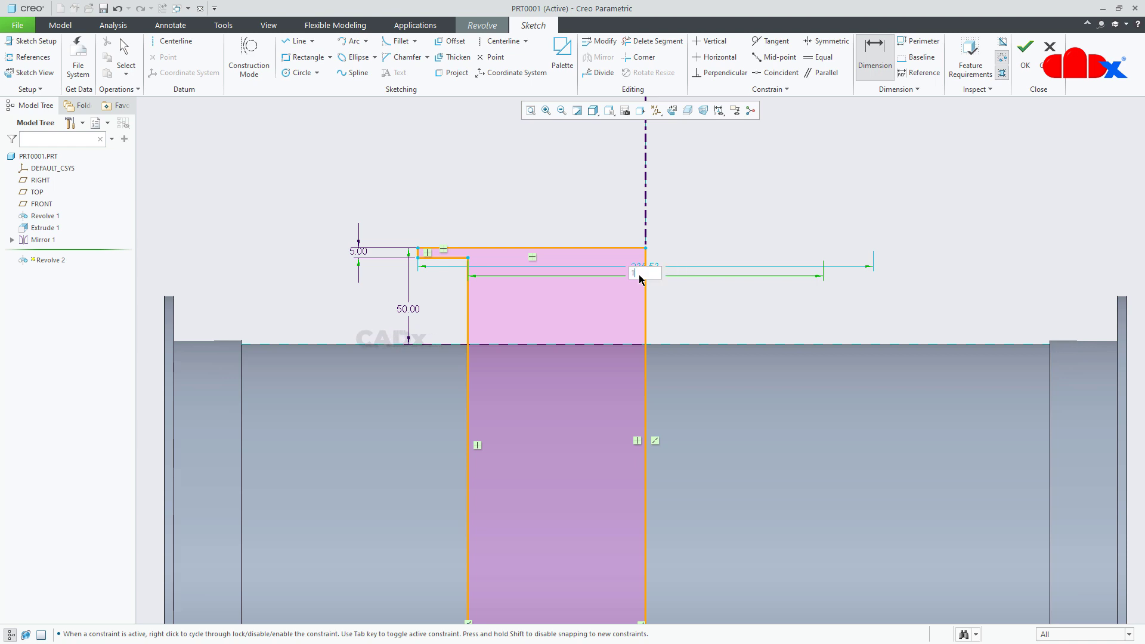
pyautogui.write('00')
pyautogui.press('Return')
pyautogui.click(486, 258)
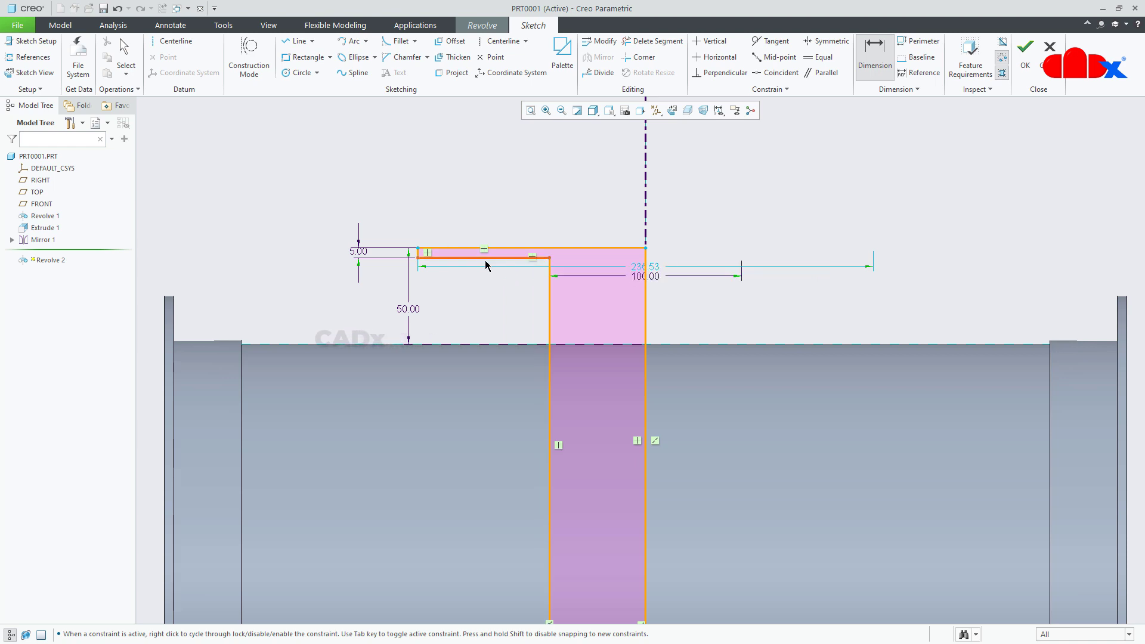
pyautogui.middleClick(490, 296)
pyautogui.write('25')
pyautogui.press('Return')
# Accept the sketch and complete the 360° revolve.
pyautogui.scroll(-1, 490, 296)
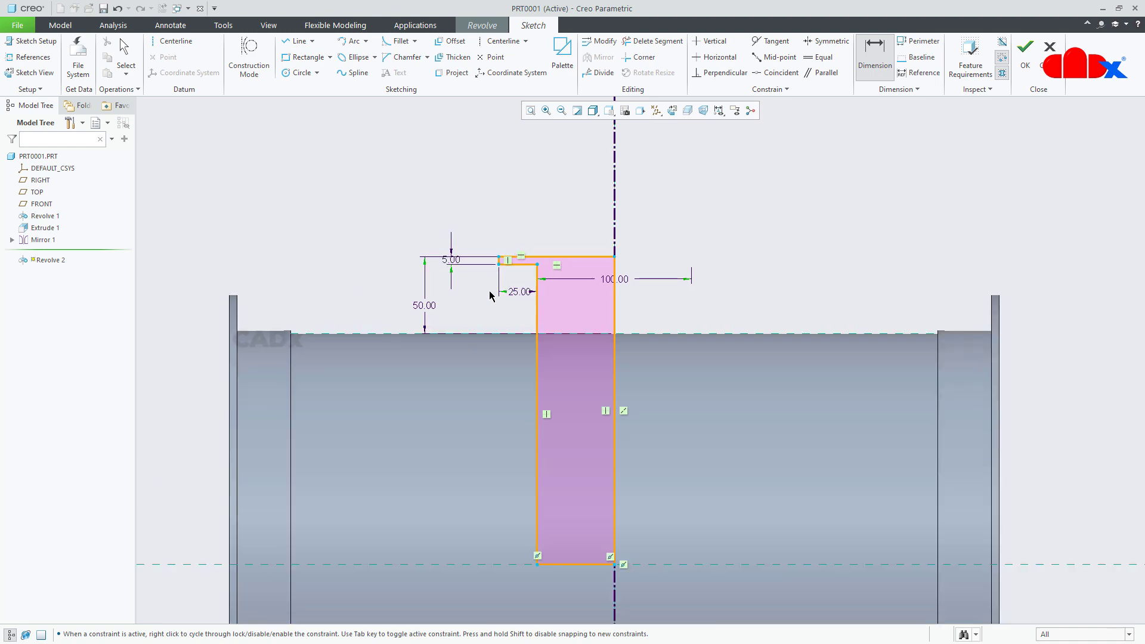
pyautogui.rightClick(671, 307)
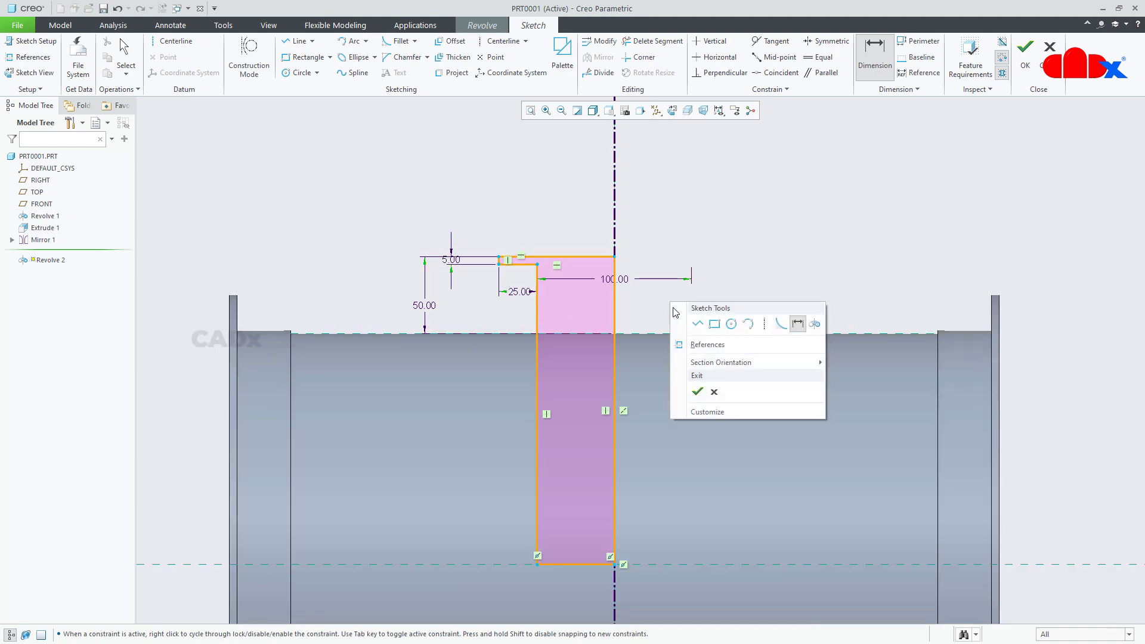
pyautogui.click(697, 391)
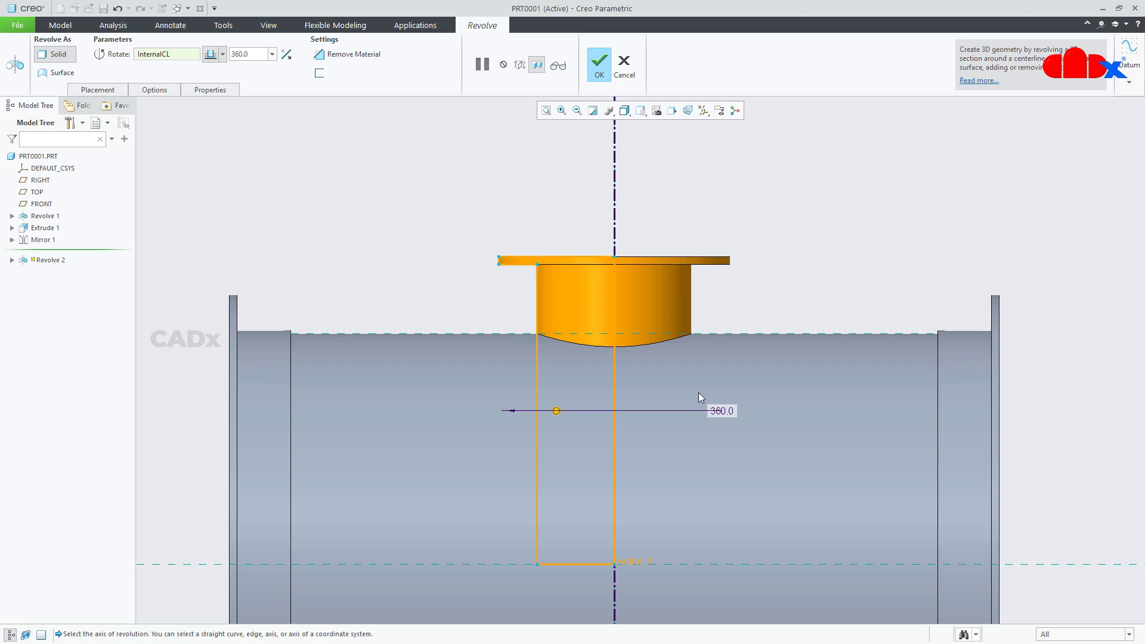
pyautogui.middleClick(699, 392)
pyautogui.hotkey('ctrl', 'd')
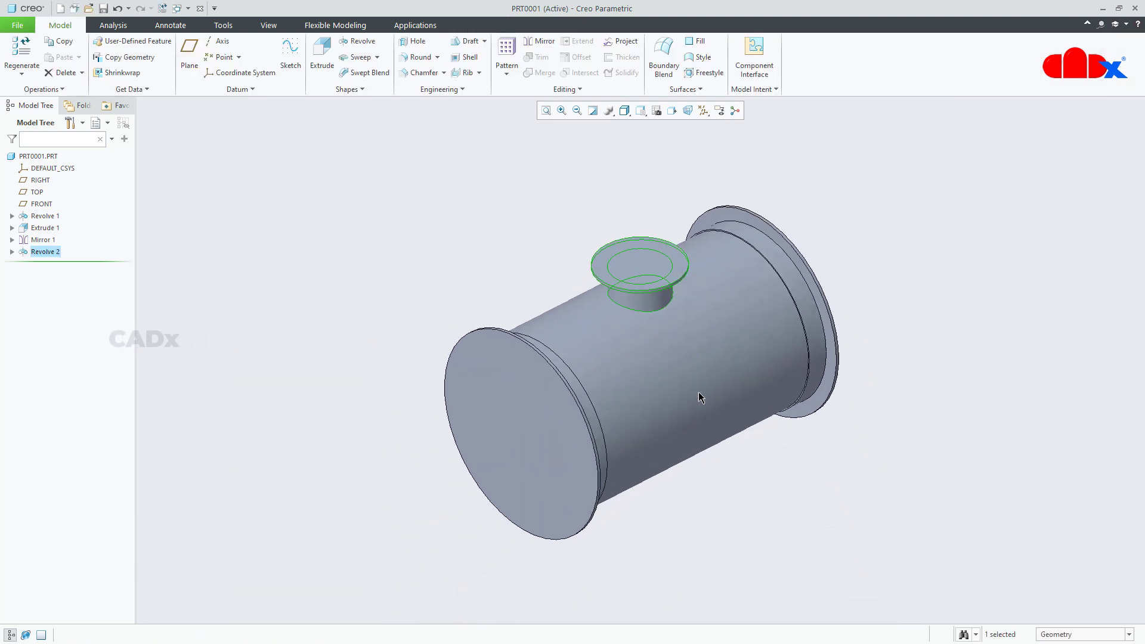
# Roll the model back before Revolve 2 and copy-paste the cylinder's outer surface.
pyautogui.click(741, 485)
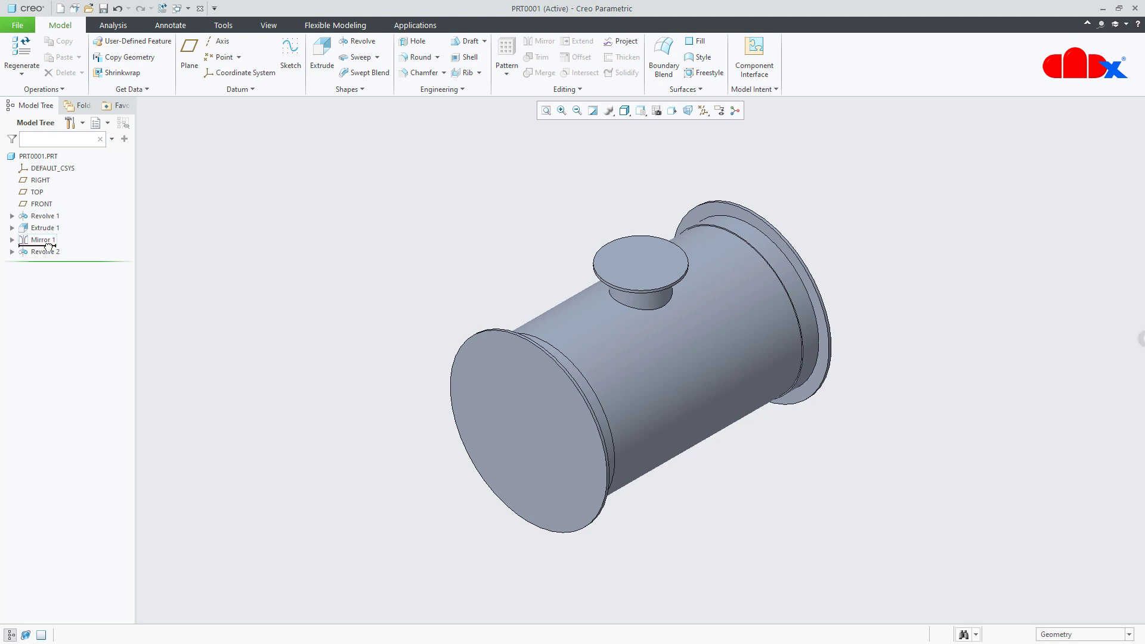
pyautogui.moveTo(48, 246); pyautogui.dragTo(49, 247)
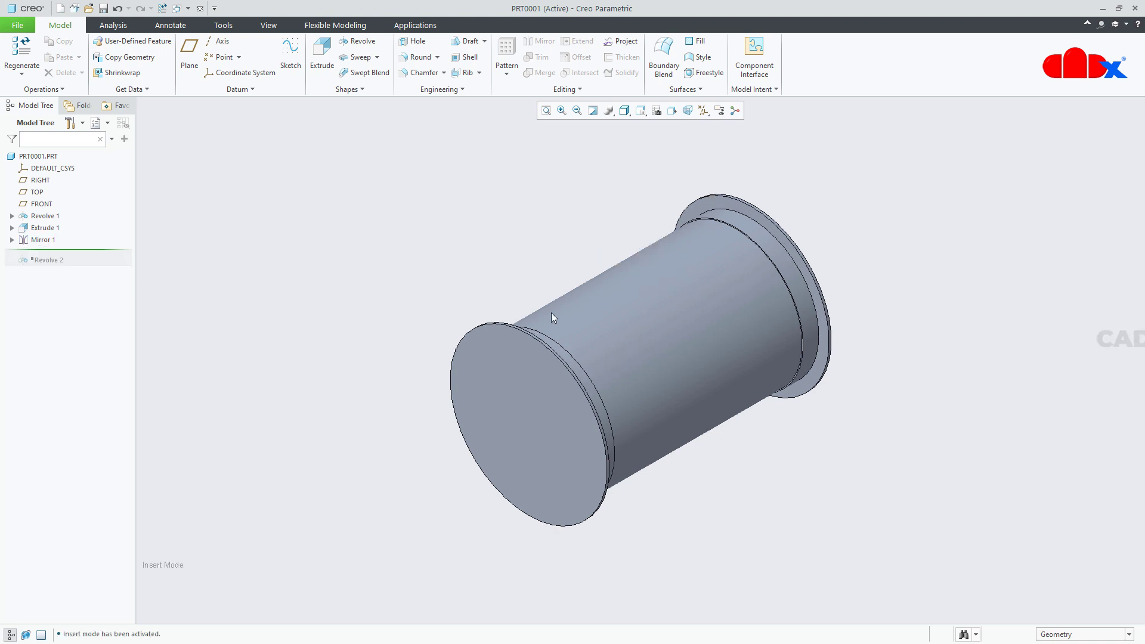
pyautogui.click(622, 307)
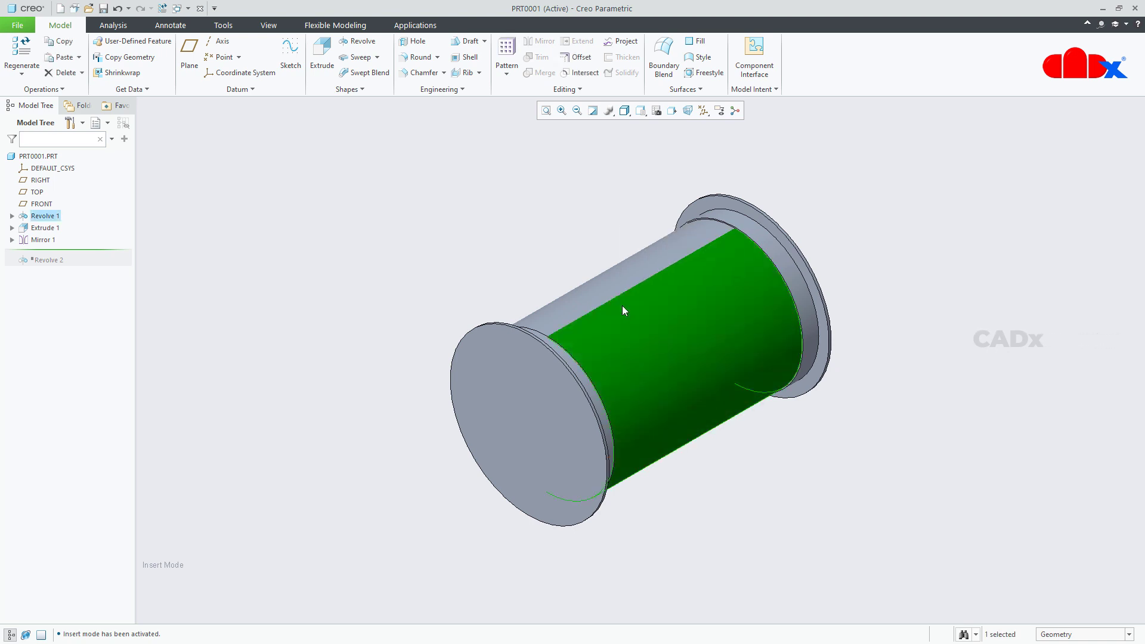
pyautogui.hotkey('ctrl', 'c')
pyautogui.hotkey('ctrl', 'v')
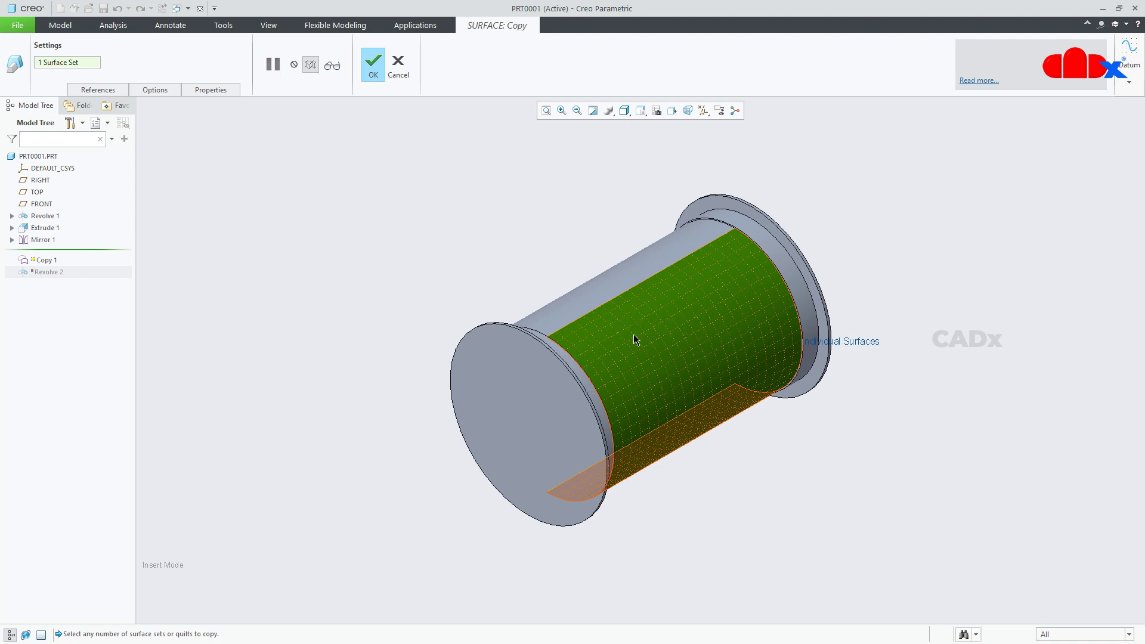
# Add the cylinder's other half to Copy 1, then roll forward past the nozzle.
pyautogui.keyDown('ctrl'); pyautogui.click(614, 288); pyautogui.keyUp('ctrl')
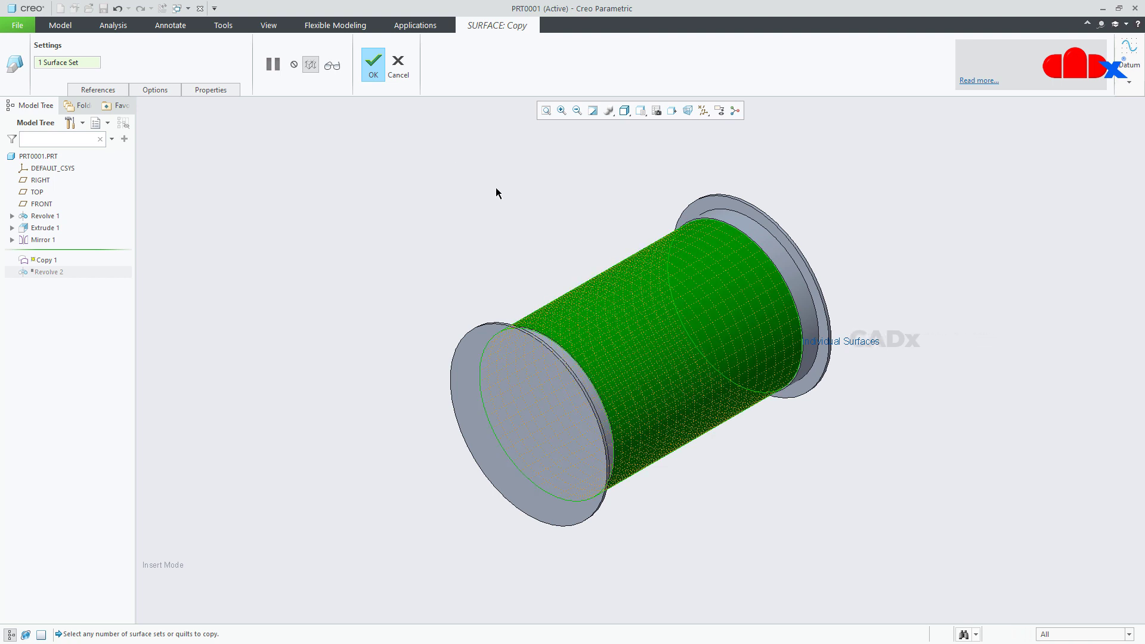
pyautogui.click(373, 72)
pyautogui.click(790, 485)
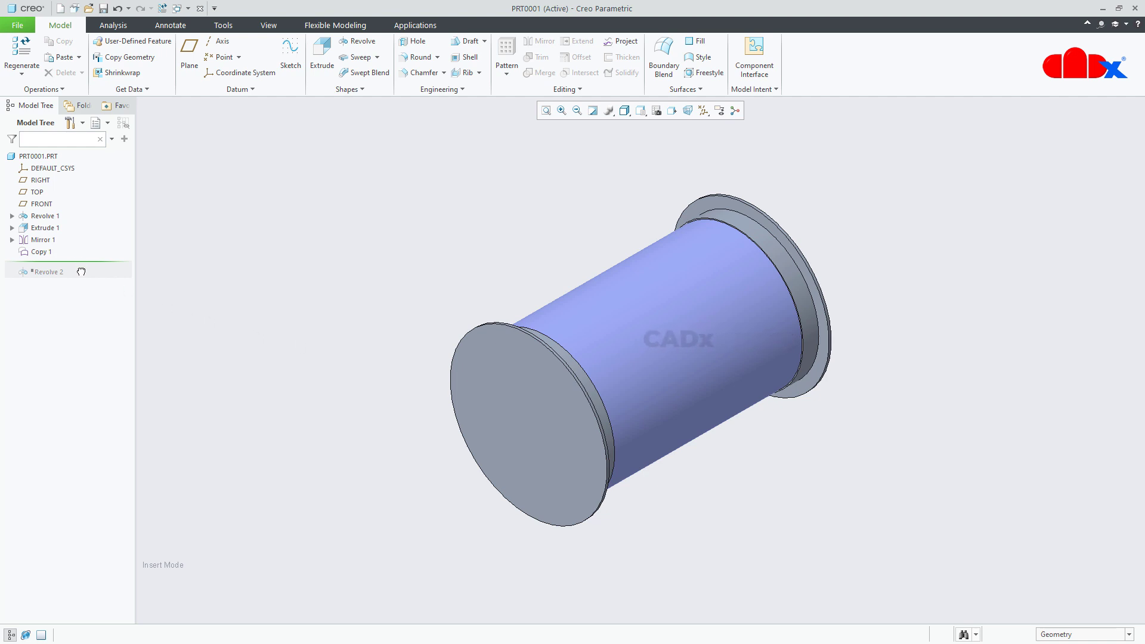
pyautogui.moveTo(82, 276); pyautogui.dragTo(82, 278)
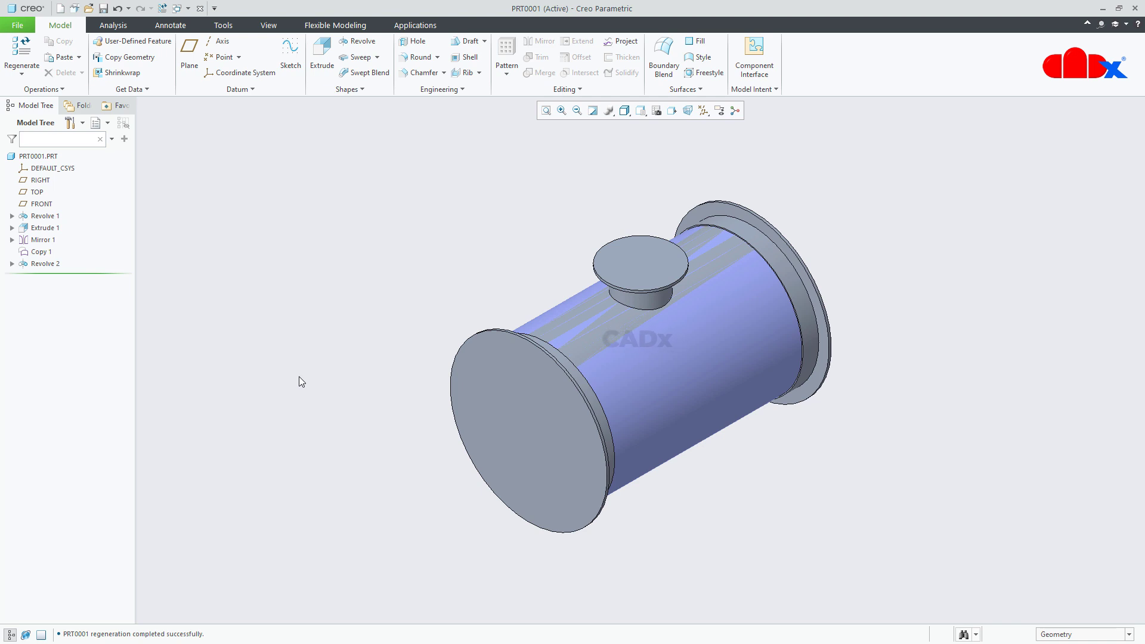
# Start a sketch on the TOP plane, viewed face-on.
pyautogui.click(291, 55)
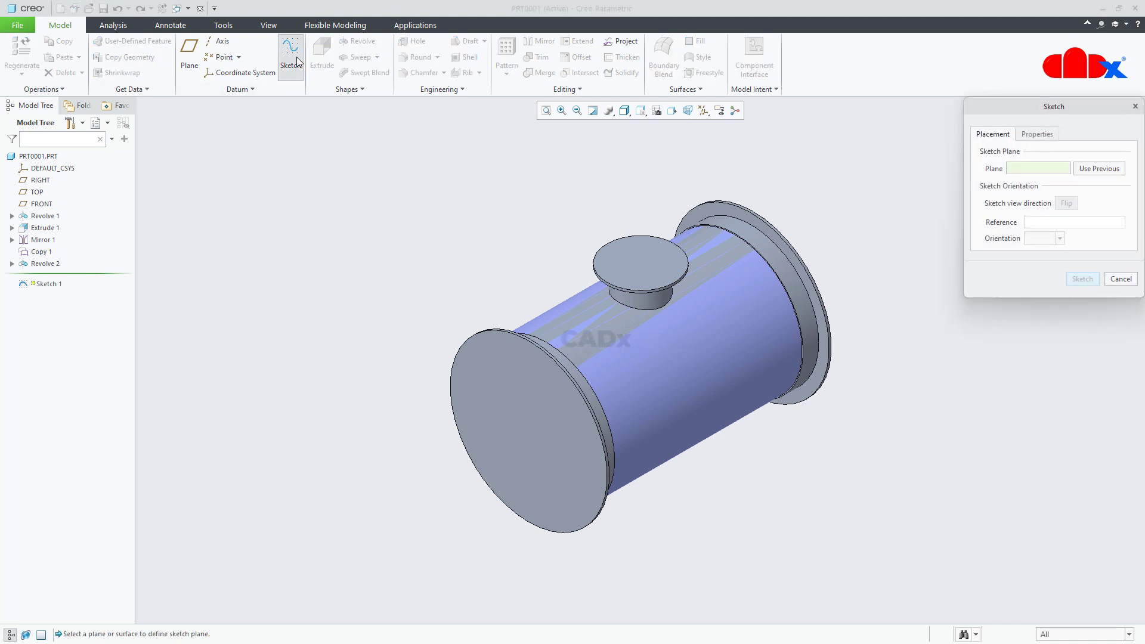
pyautogui.click(37, 191)
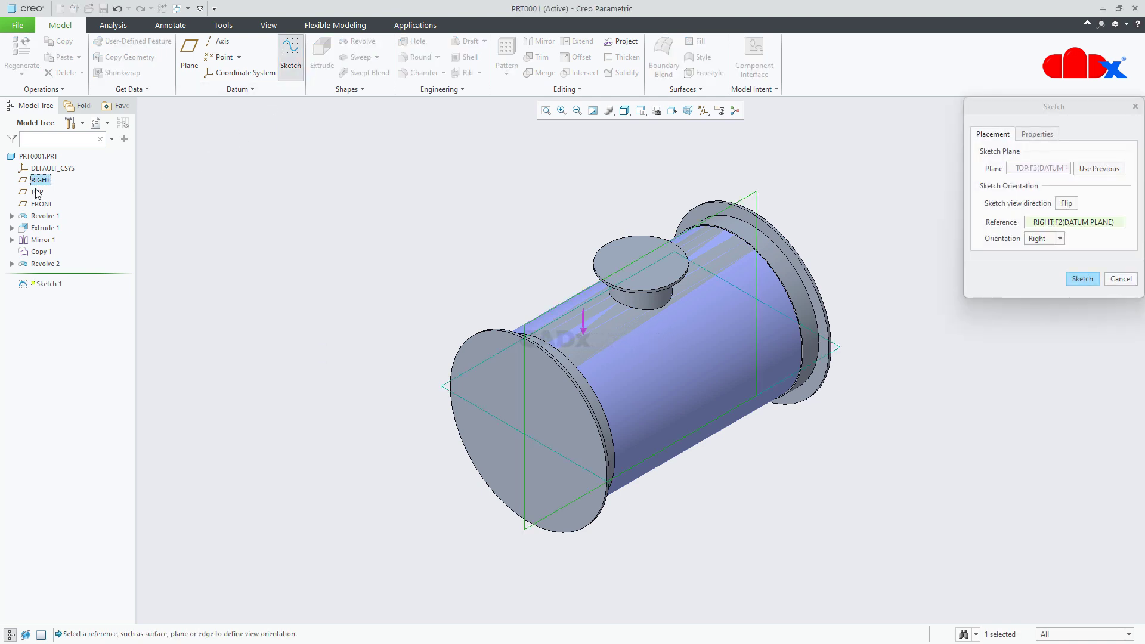
pyautogui.click(1081, 279)
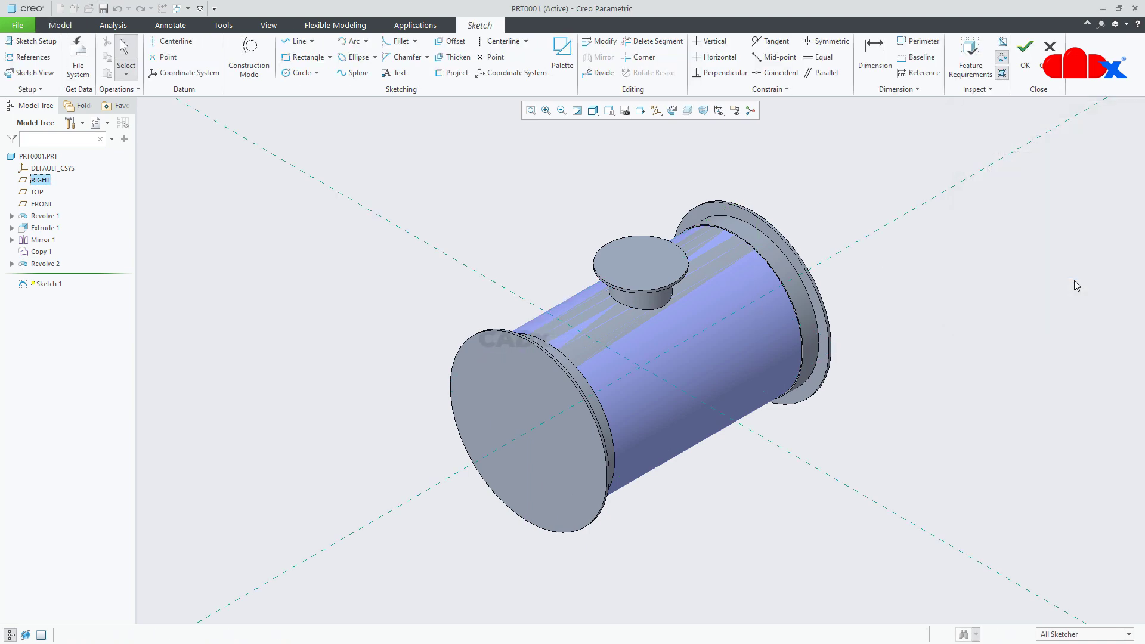
pyautogui.moveTo(865, 382)
pyautogui.mouseDown(button='middle')
pyautogui.moveTo(859, 364)
pyautogui.moveTo(864, 376)
pyautogui.moveTo(848, 367)
pyautogui.moveTo(868, 400)
pyautogui.mouseUp(button='middle')
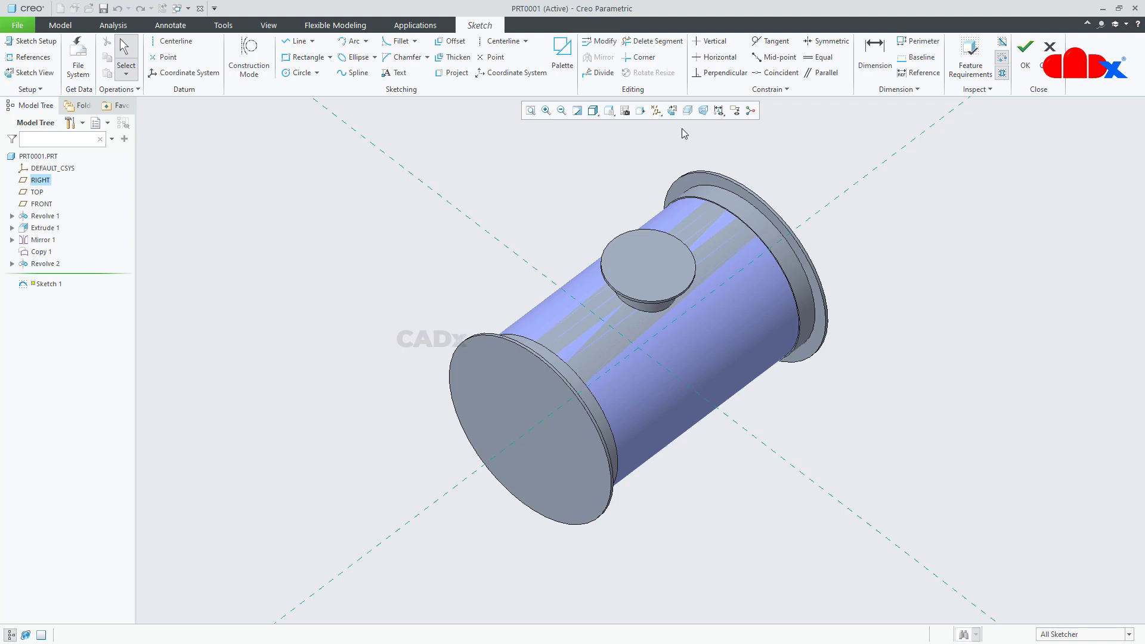
pyautogui.click(674, 110)
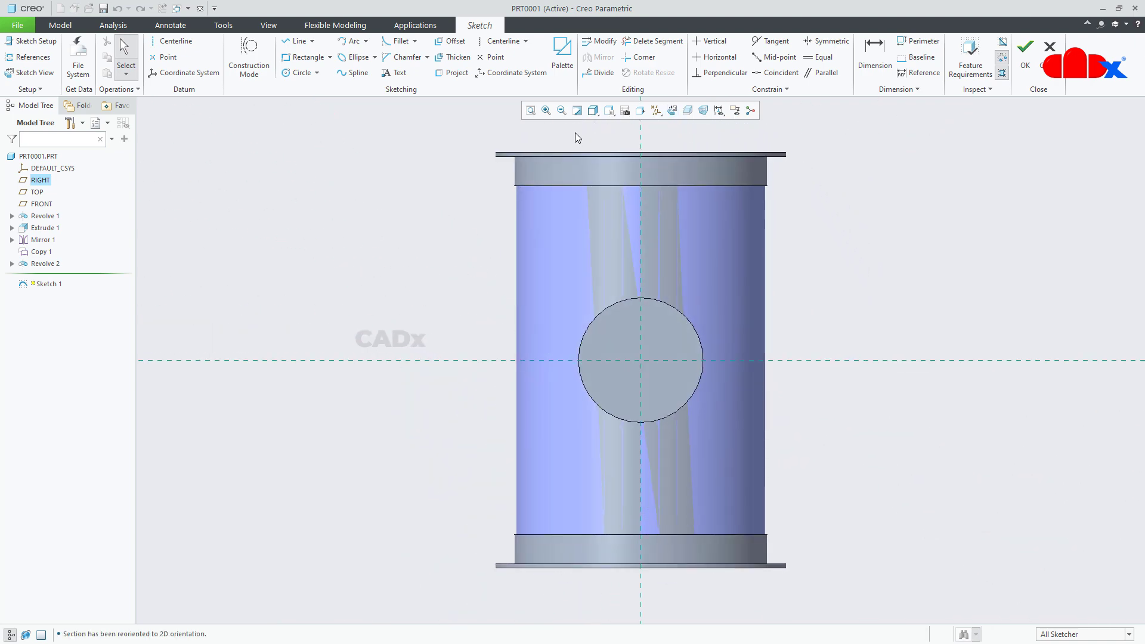
# Draw a circle concentric with the nozzle and set its diameter to 150.
pyautogui.click(289, 75)
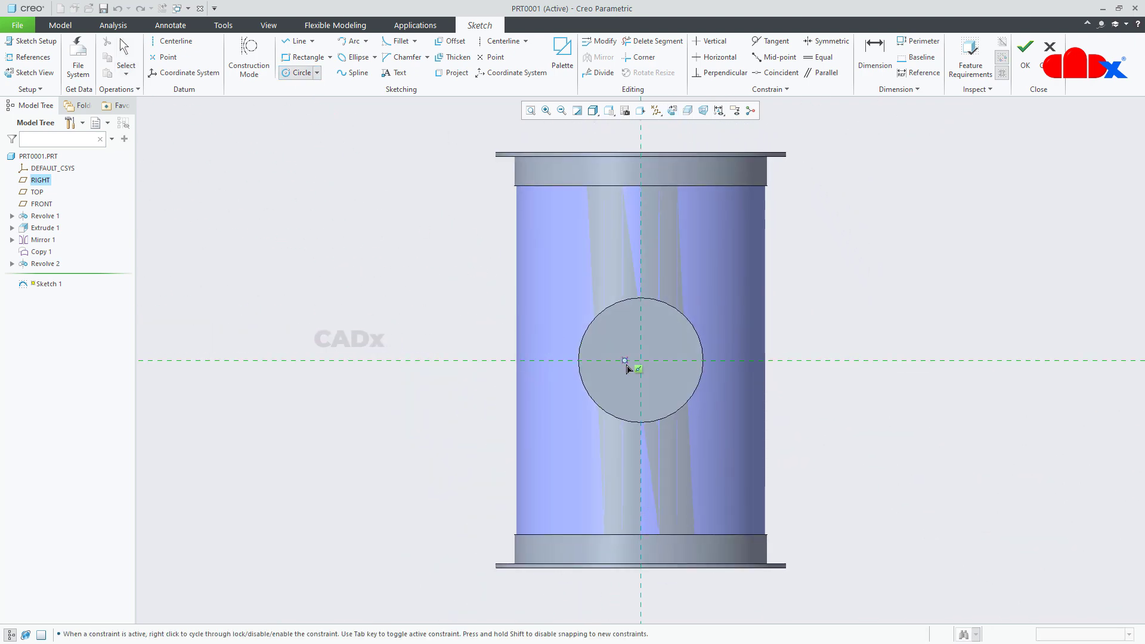
pyautogui.click(644, 370)
pyautogui.click(681, 441)
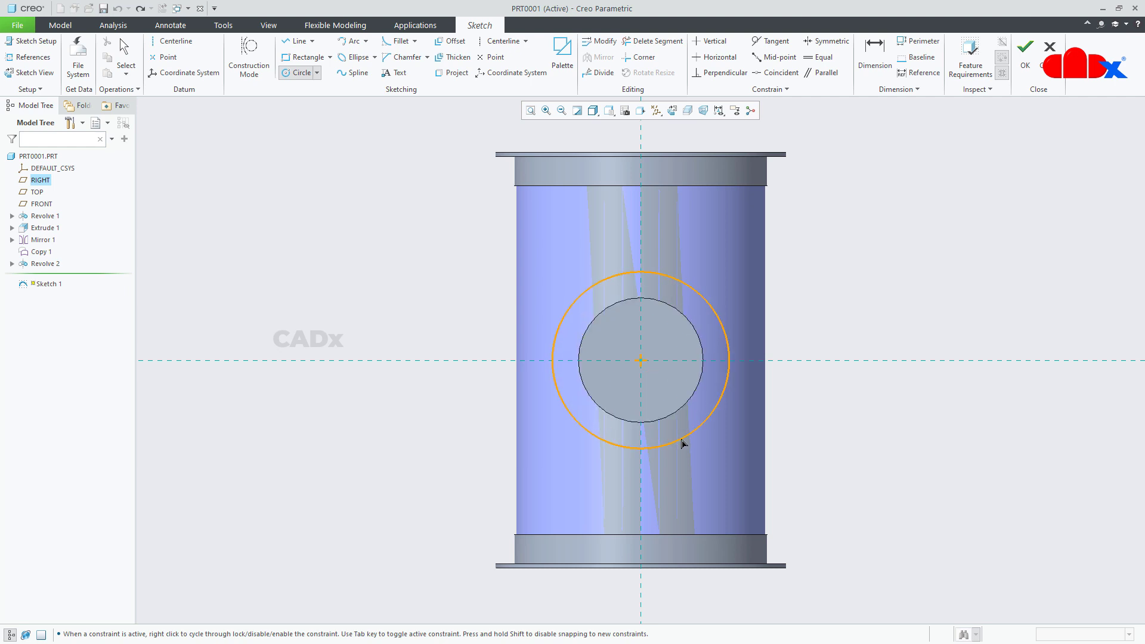
pyautogui.middleClick(886, 478)
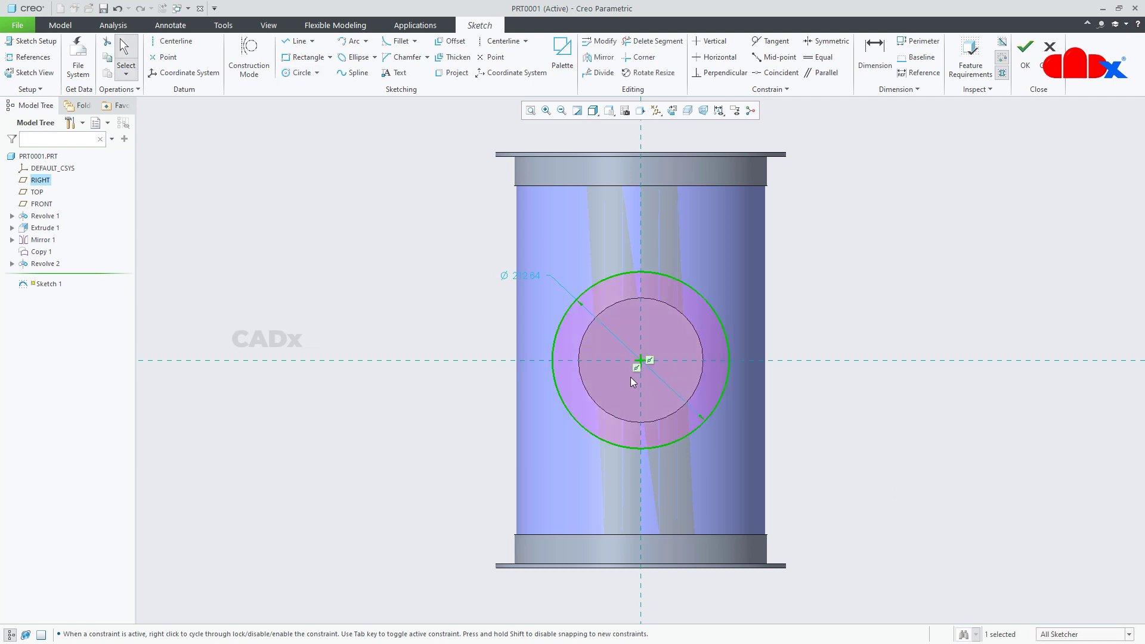
pyautogui.doubleClick(534, 276)
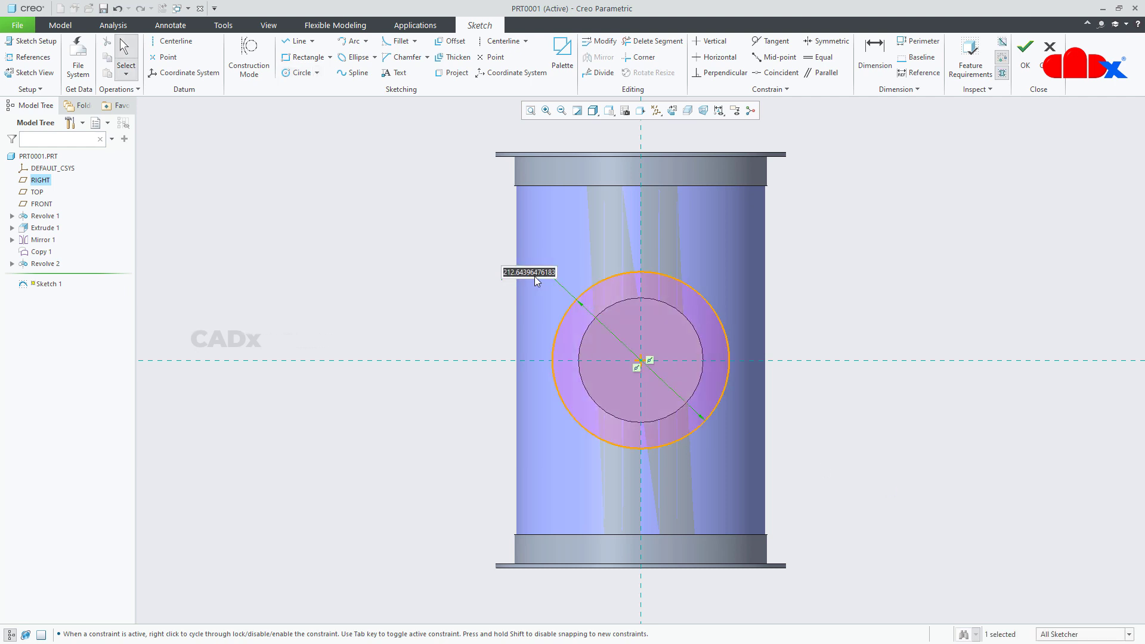
pyautogui.write('150')
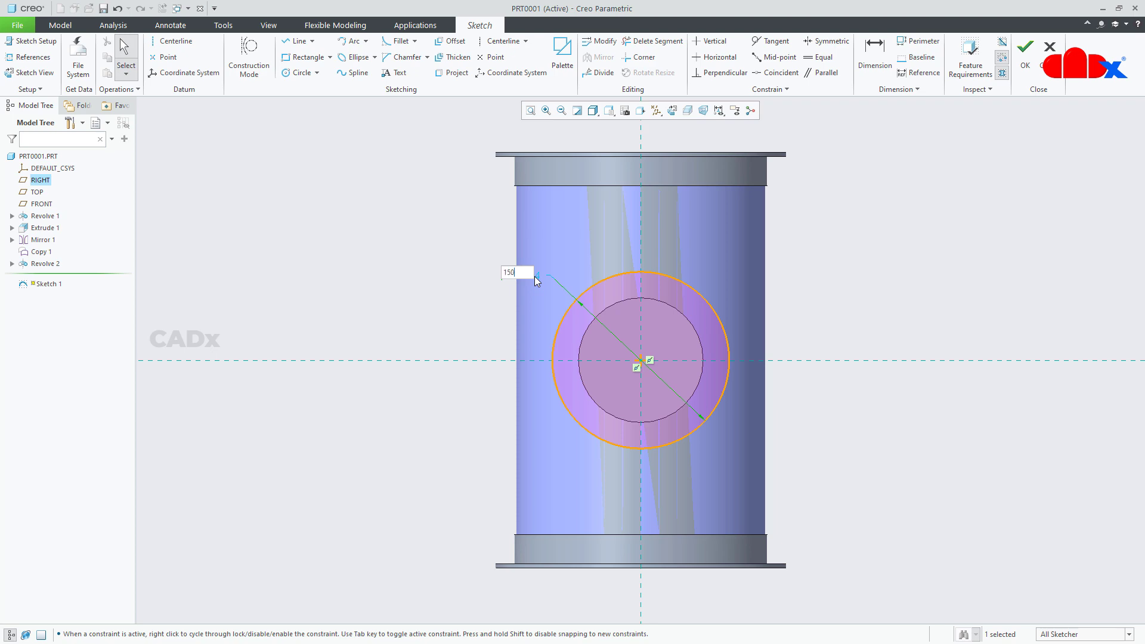
pyautogui.press('Return')
# Finish Sketch 1 and return to the standard isometric view.
pyautogui.moveTo(642, 395)
pyautogui.mouseDown(button='middle')
pyautogui.moveTo(590, 408)
pyautogui.moveTo(596, 396)
pyautogui.mouseUp(button='middle')
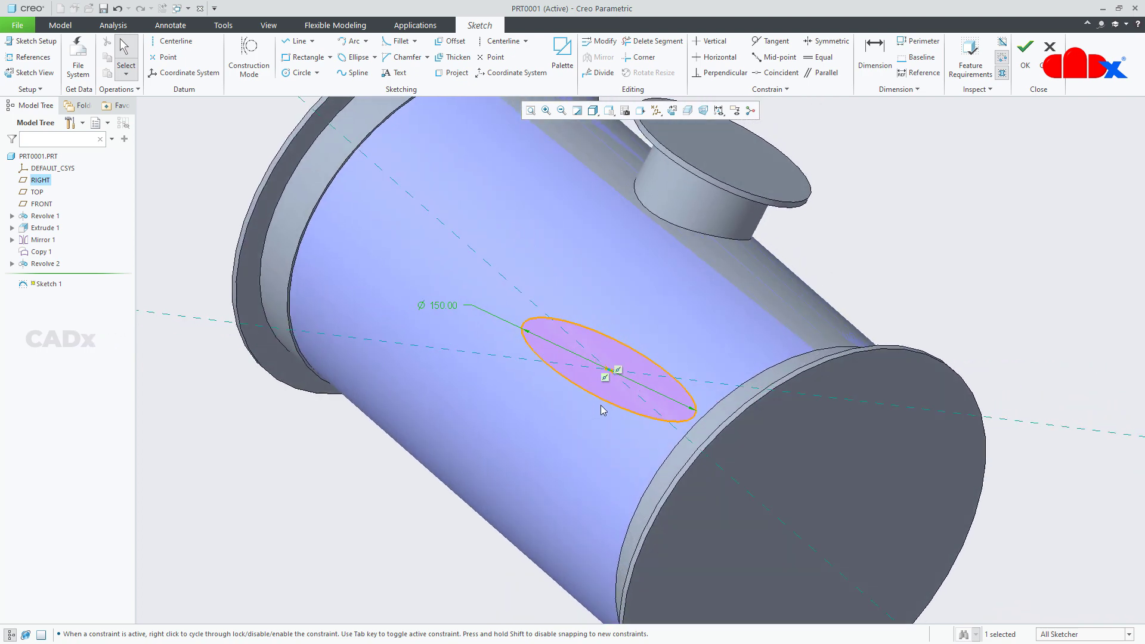
pyautogui.click(1025, 50)
pyautogui.click(952, 232)
pyautogui.moveTo(615, 390)
pyautogui.mouseDown(button='middle')
pyautogui.moveTo(577, 372)
pyautogui.moveTo(608, 375)
pyautogui.mouseUp(button='middle')
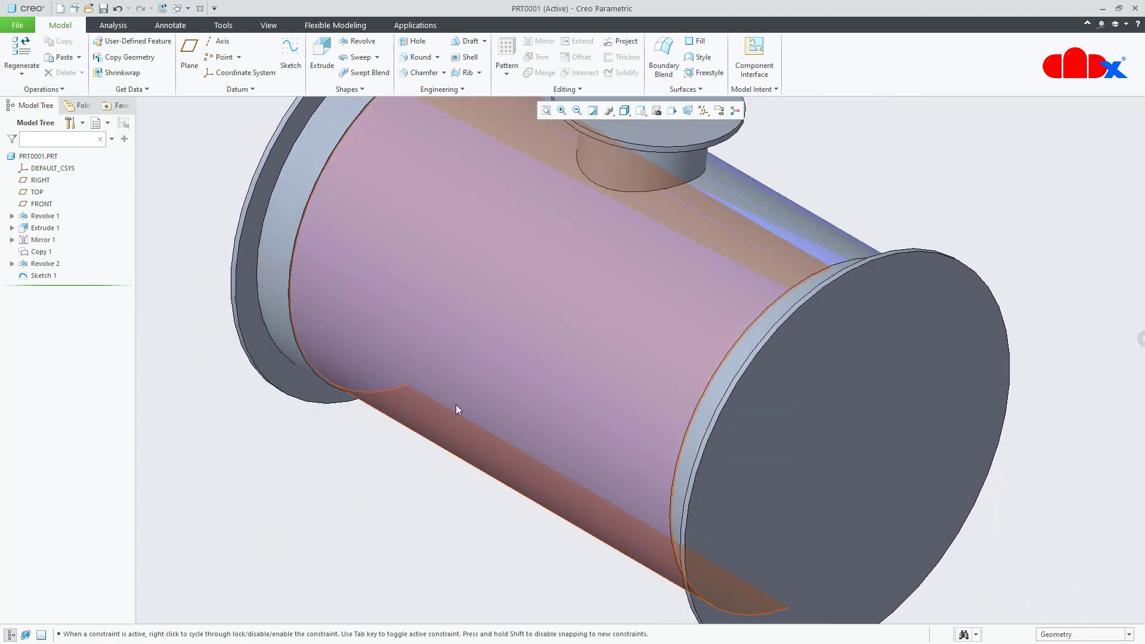
pyautogui.hotkey('ctrl', 'd')
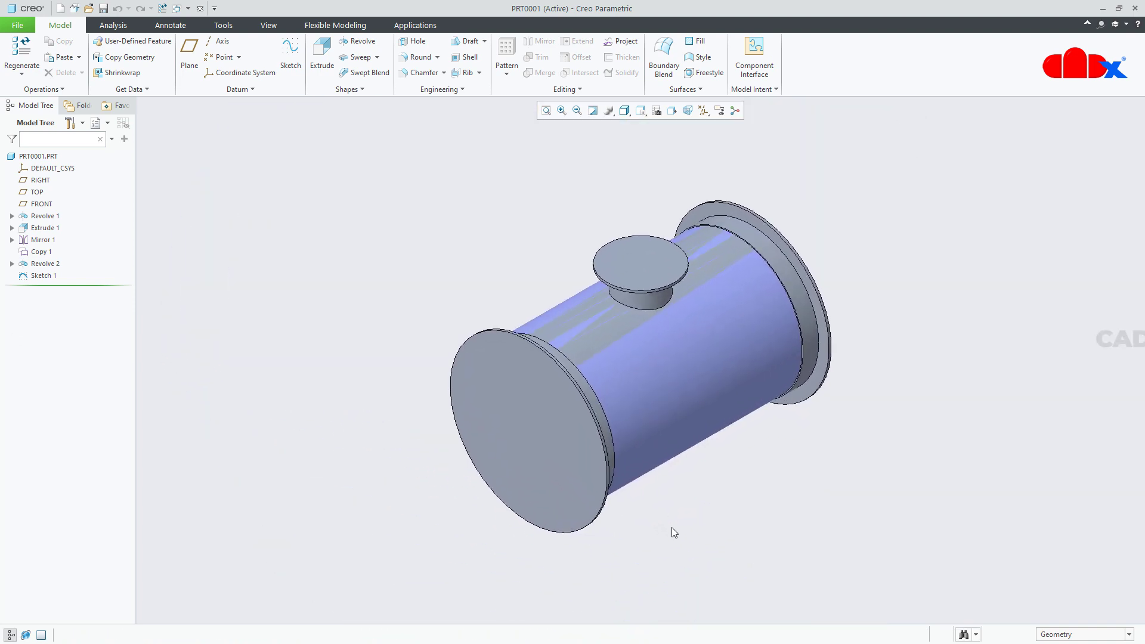
# Project Sketch 1's 150 circle onto the tank's cylindrical wall as Project 1.
pyautogui.click(43, 276)
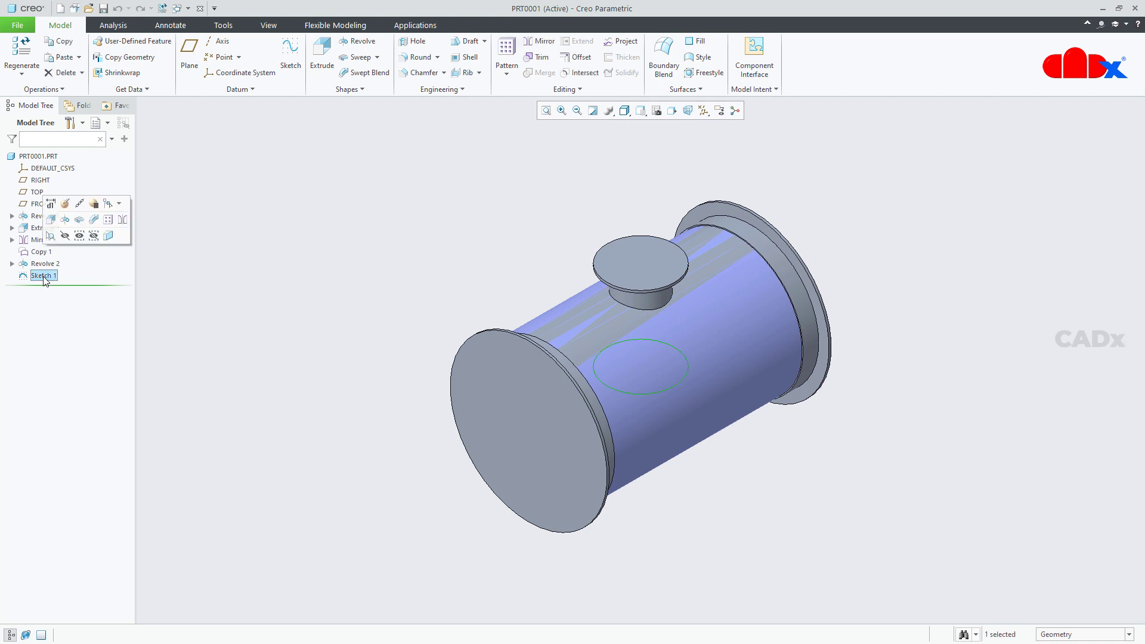
pyautogui.click(624, 42)
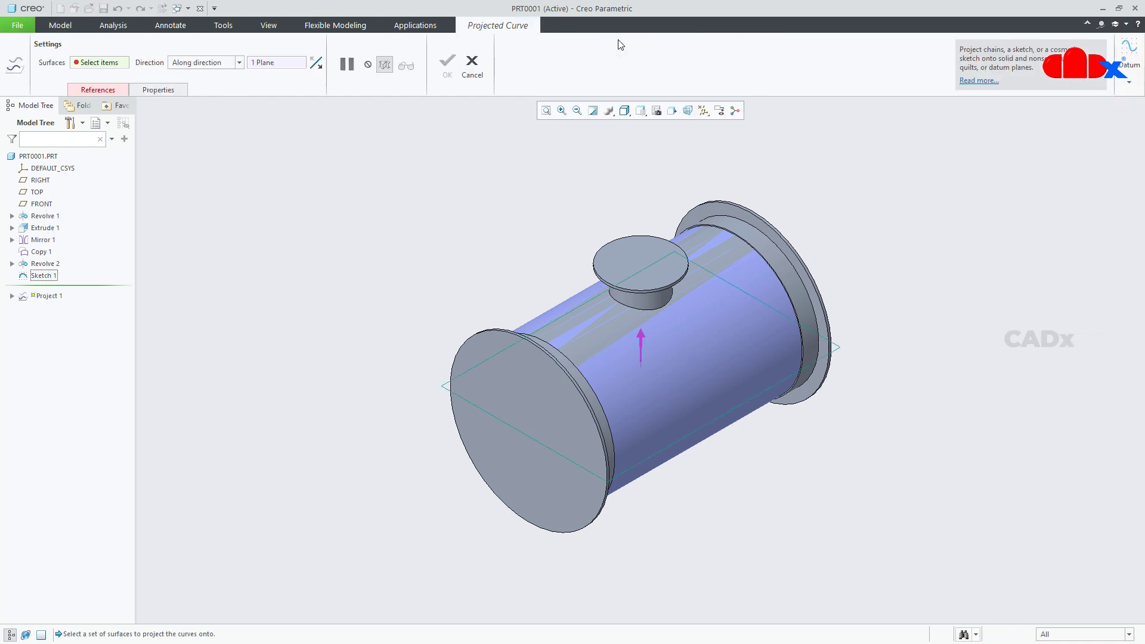
pyautogui.click(683, 329)
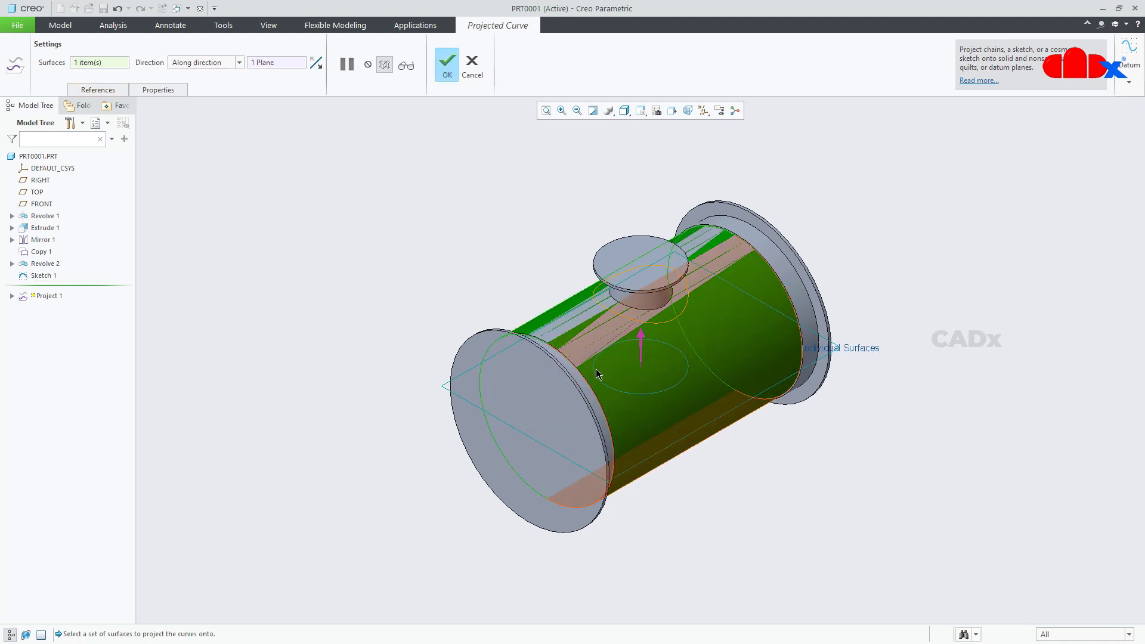
pyautogui.click(449, 63)
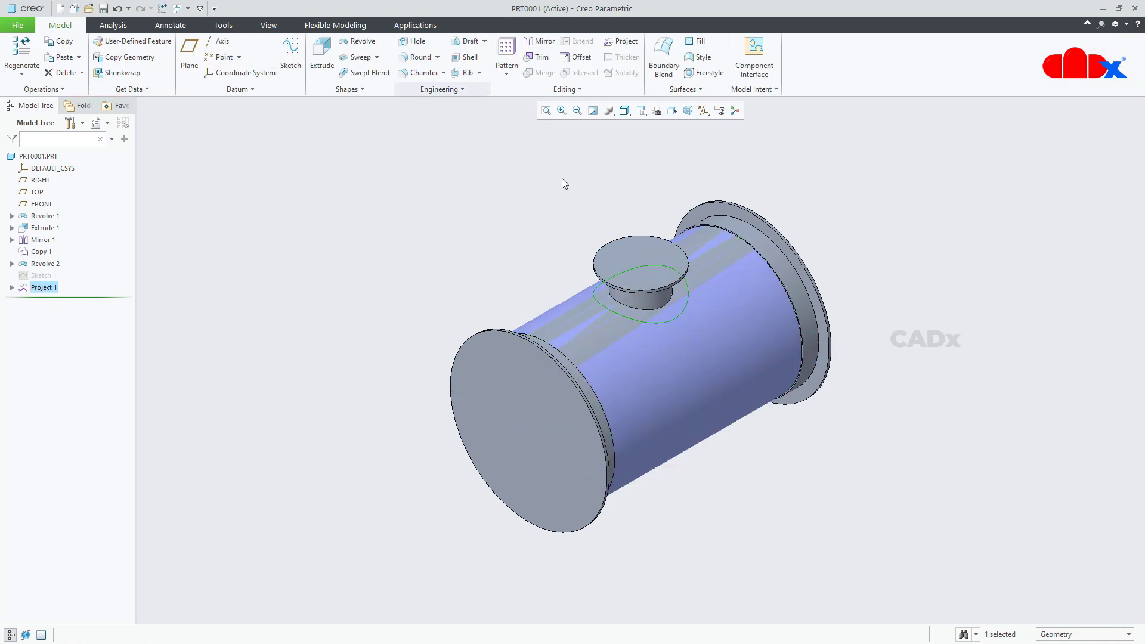
pyautogui.moveTo(755, 427)
pyautogui.mouseDown(button='middle')
pyautogui.moveTo(743, 421)
pyautogui.moveTo(759, 417)
pyautogui.mouseUp(button='middle')
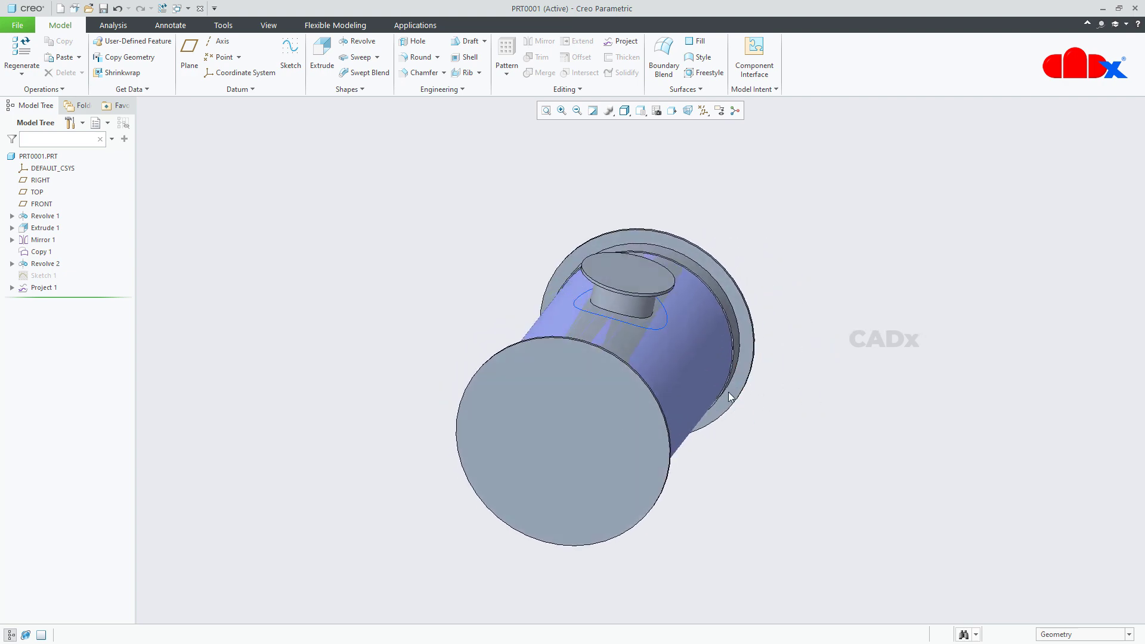
pyautogui.scroll(3, 716, 382)
pyautogui.moveTo(657, 330)
pyautogui.mouseDown(button='middle')
pyautogui.moveTo(580, 310)
pyautogui.moveTo(576, 322)
pyautogui.mouseUp(button='middle')
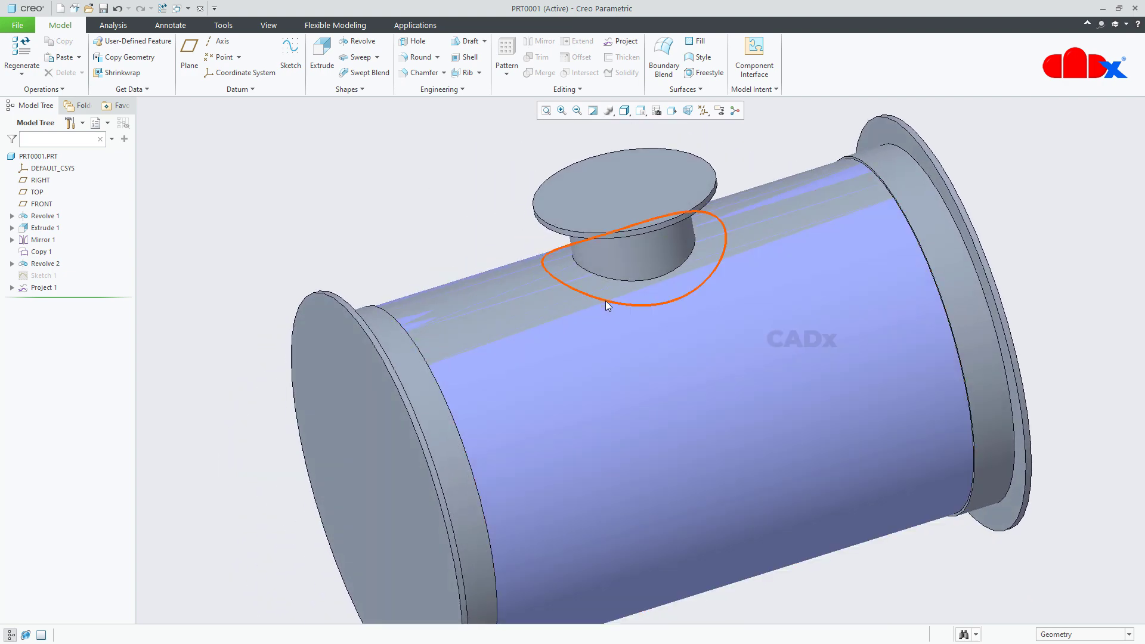
pyautogui.scroll(-3, 671, 305)
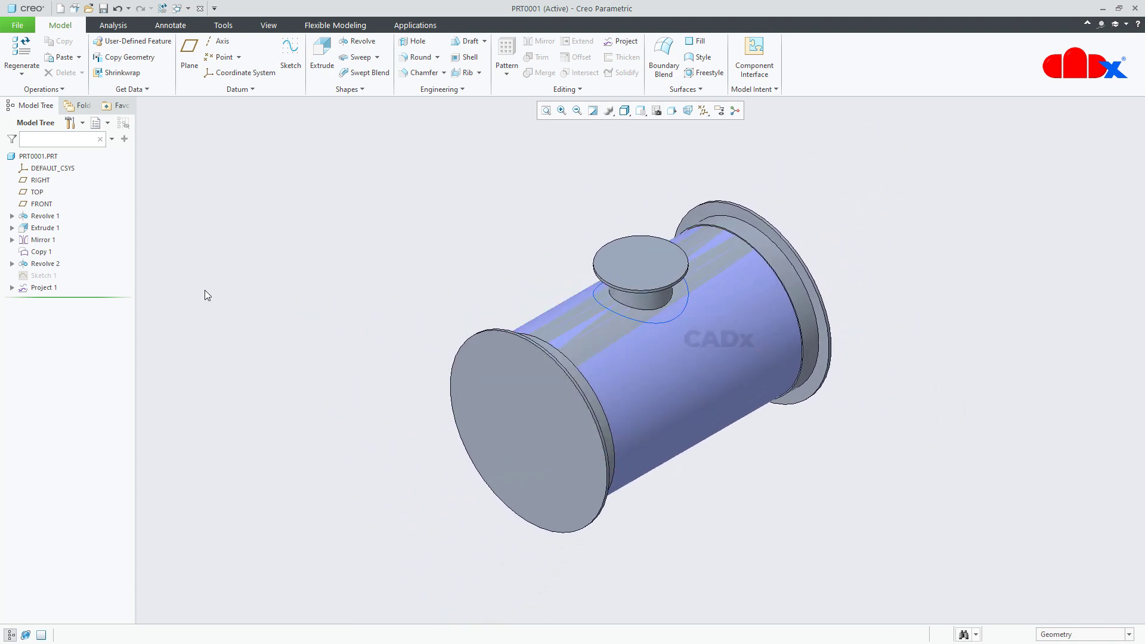
pyautogui.click(43, 253)
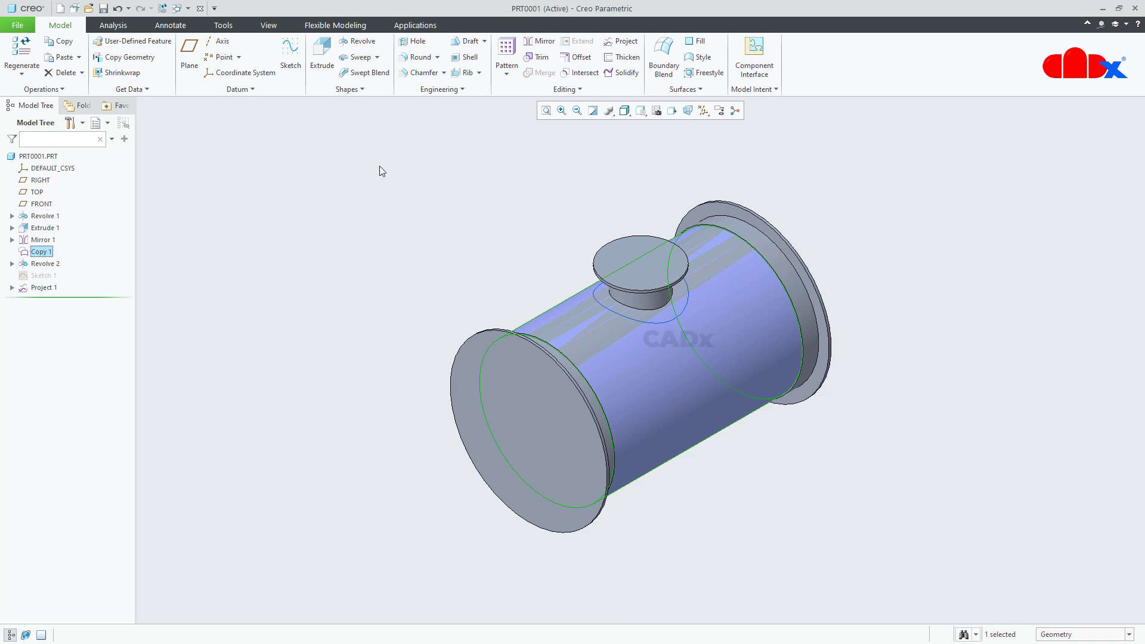
# Trim Copy 1 along the projected curve, keeping only the patch around the nozzle.
pyautogui.click(536, 59)
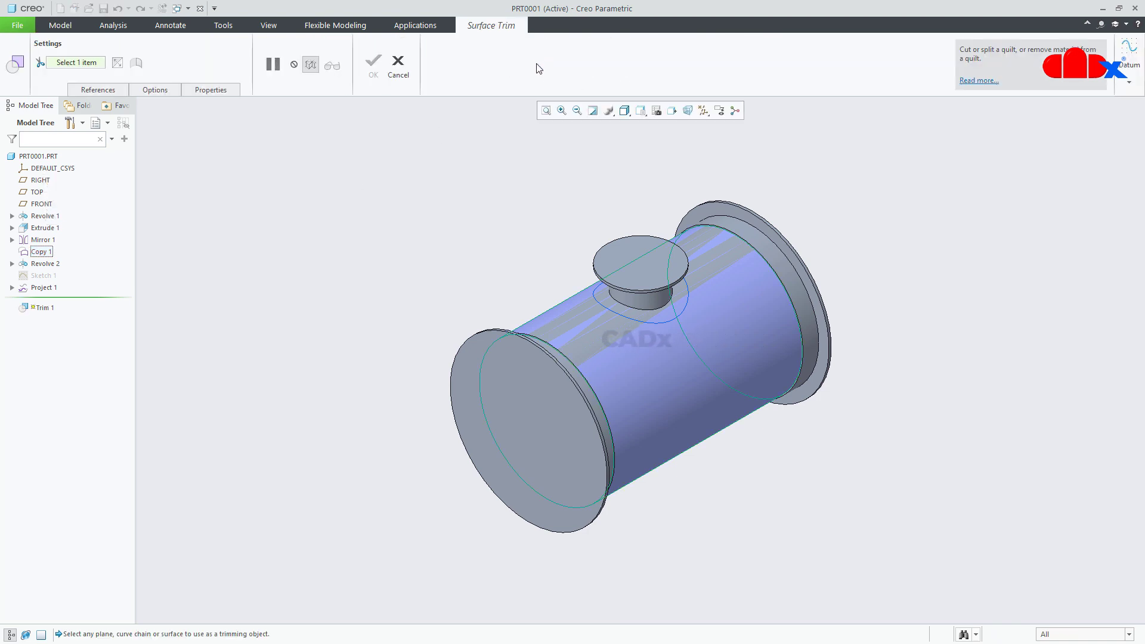
pyautogui.click(609, 311)
pyautogui.moveTo(609, 315)
pyautogui.mouseDown(button='middle')
pyautogui.moveTo(685, 352)
pyautogui.moveTo(718, 324)
pyautogui.moveTo(718, 351)
pyautogui.moveTo(712, 314)
pyautogui.moveTo(703, 333)
pyautogui.mouseUp(button='middle')
pyautogui.click(710, 270)
pyautogui.click(332, 67)
pyautogui.moveTo(607, 278)
pyautogui.mouseDown(button='middle')
pyautogui.moveTo(557, 274)
pyautogui.moveTo(573, 281)
pyautogui.mouseUp(button='middle')
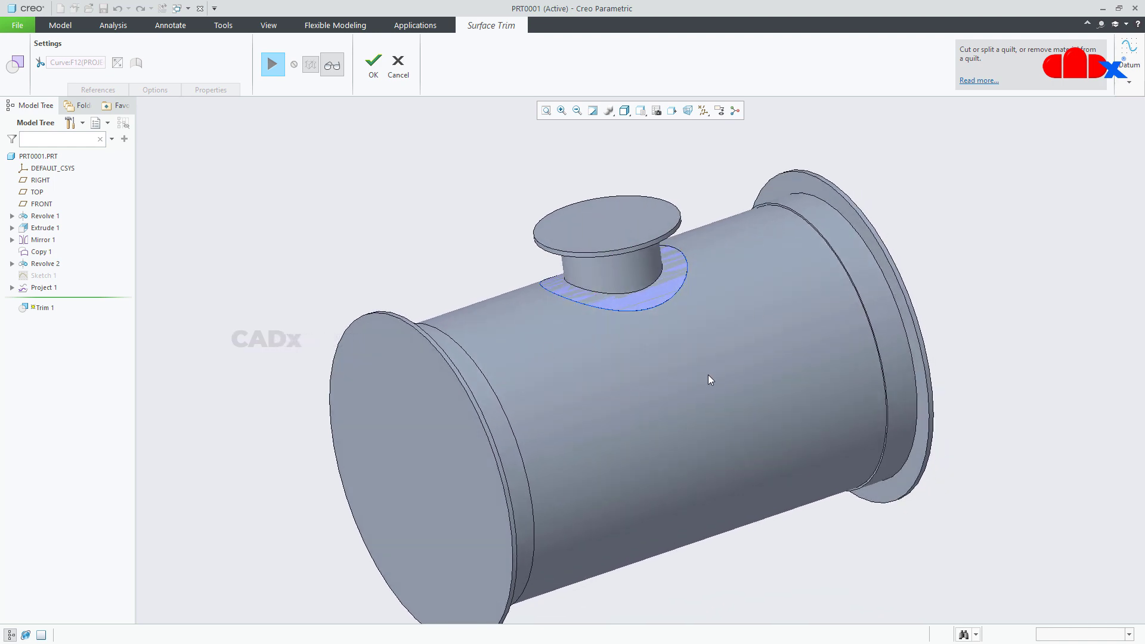
pyautogui.click(374, 64)
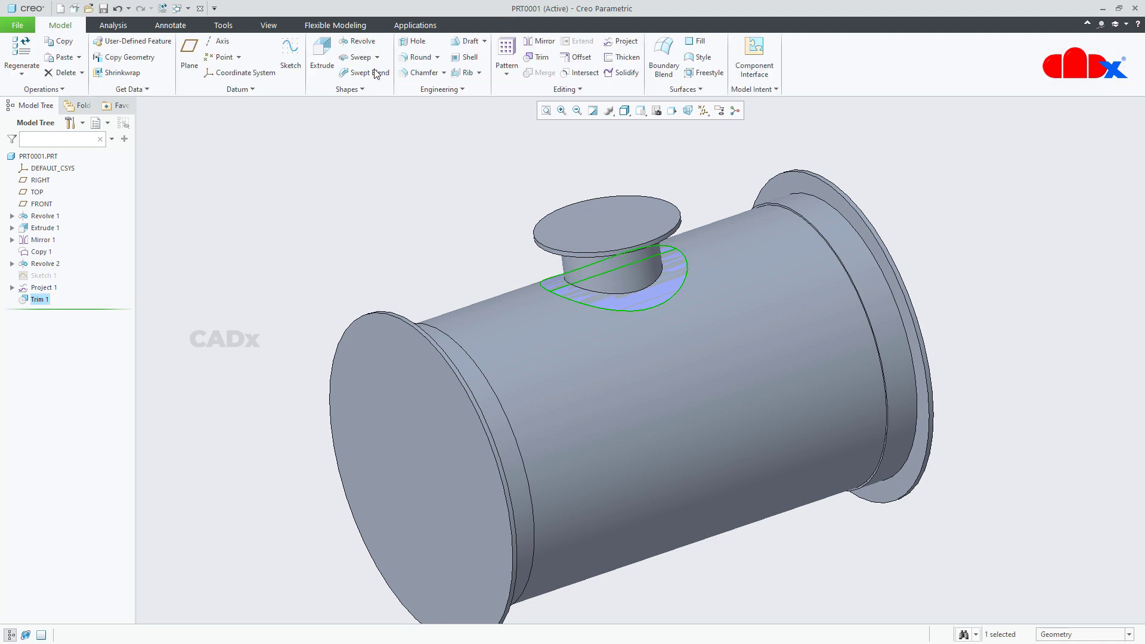
pyautogui.click(1036, 389)
pyautogui.hotkey('ctrl', 'd')
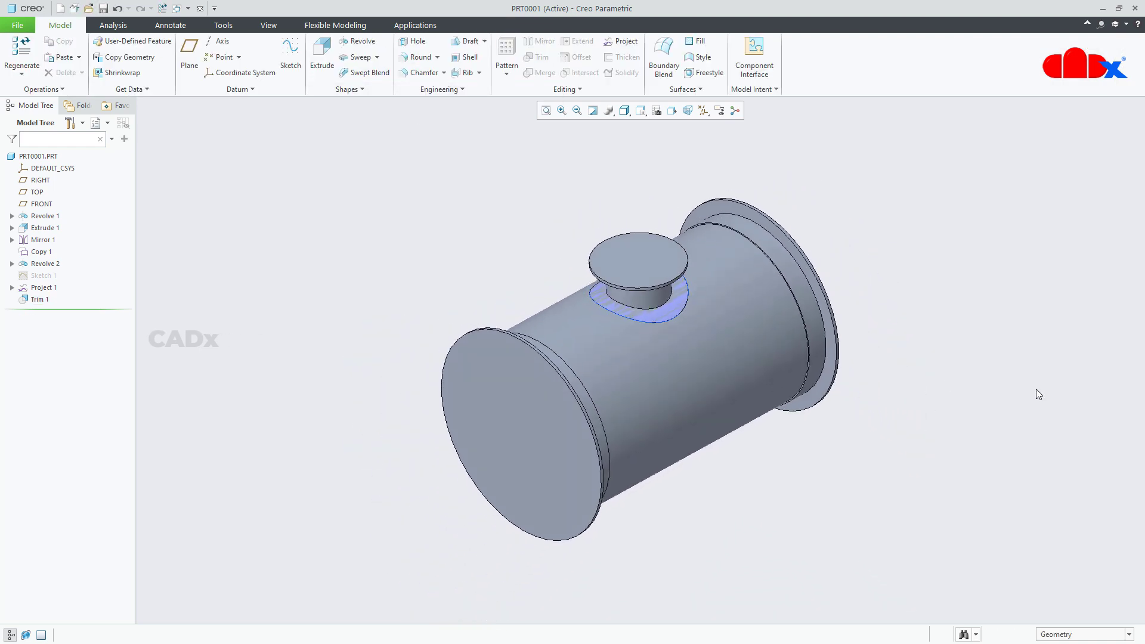
pyautogui.click(39, 299)
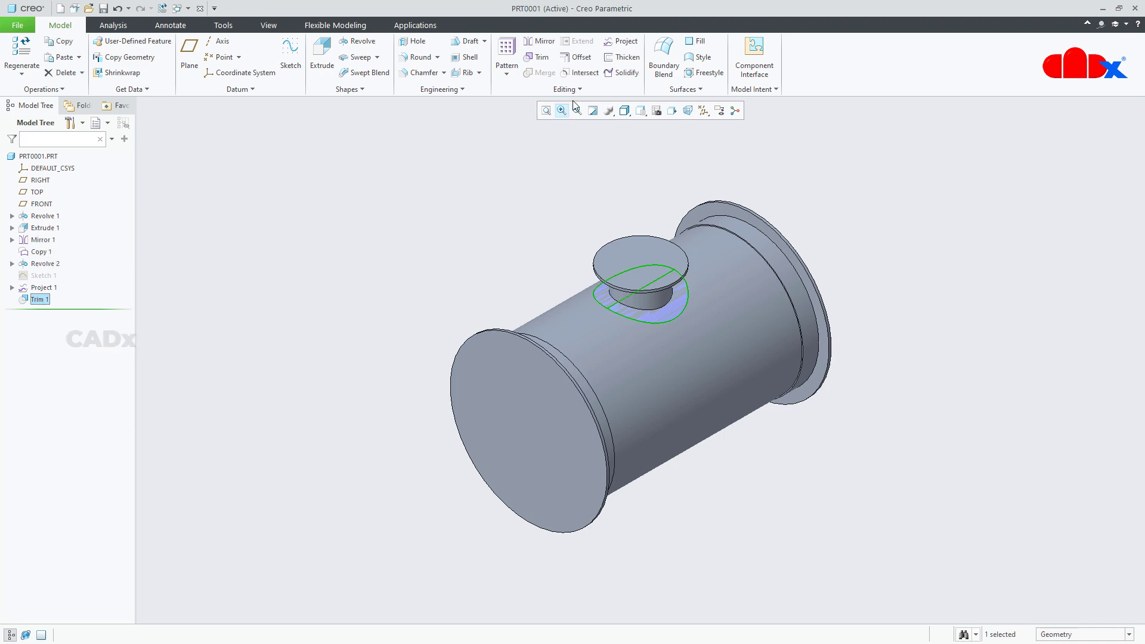
# Thicken Trim 1 into a solid pad 2.00 thick.
pyautogui.click(623, 57)
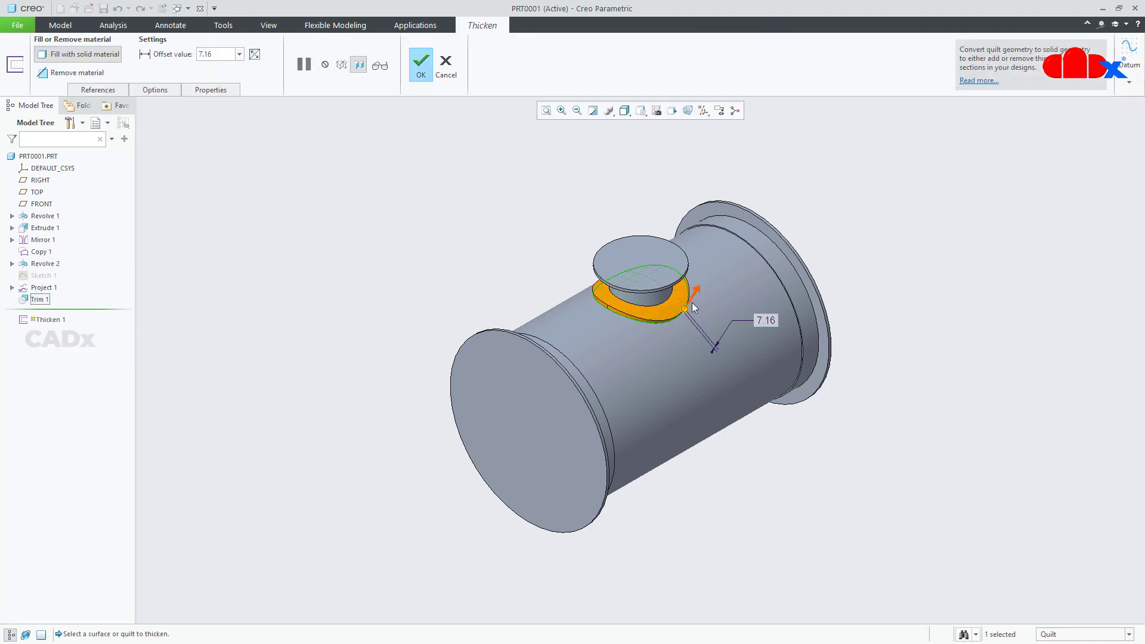
pyautogui.scroll(3, 692, 303)
pyautogui.moveTo(635, 389); pyautogui.dragTo(623, 359, button='middle')
pyautogui.doubleClick(754, 329)
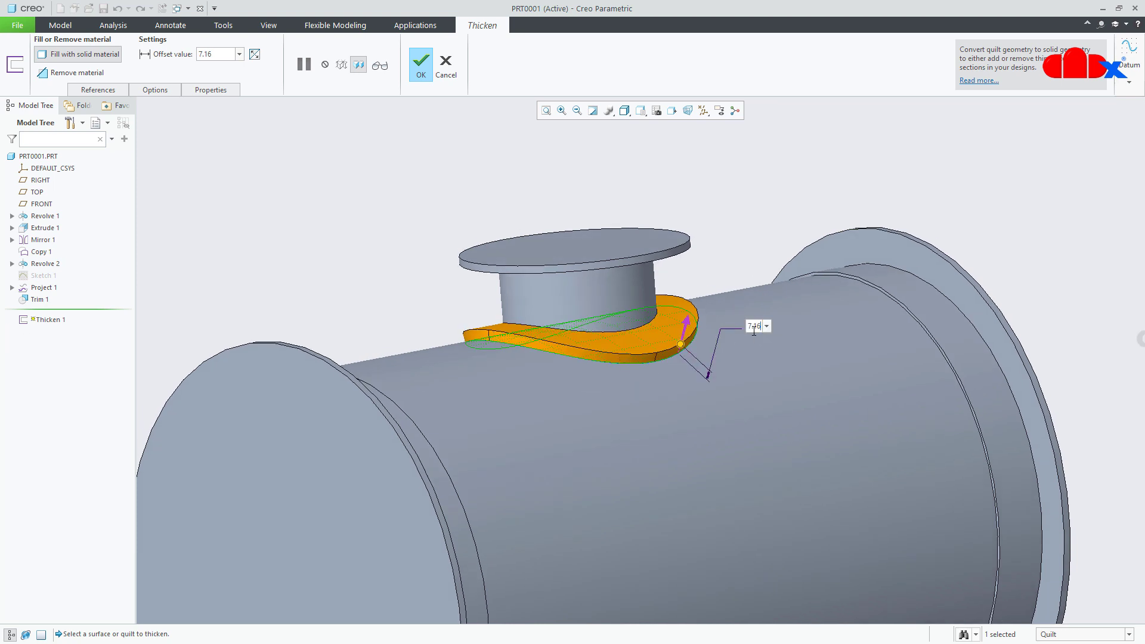
pyautogui.write('2')
pyautogui.press('Return')
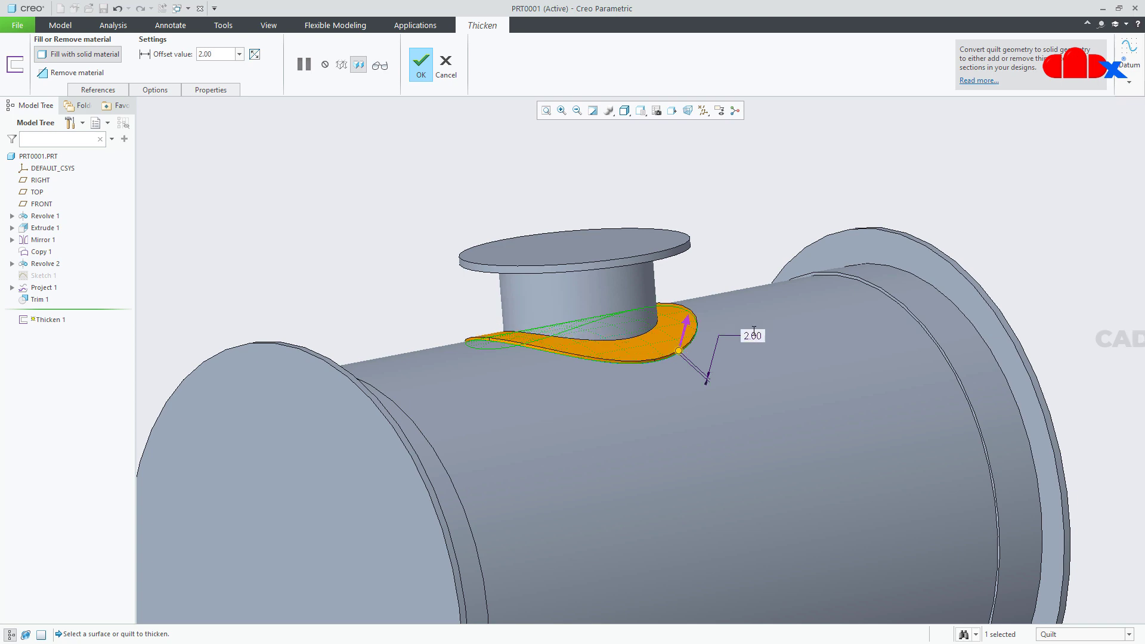
pyautogui.click(428, 73)
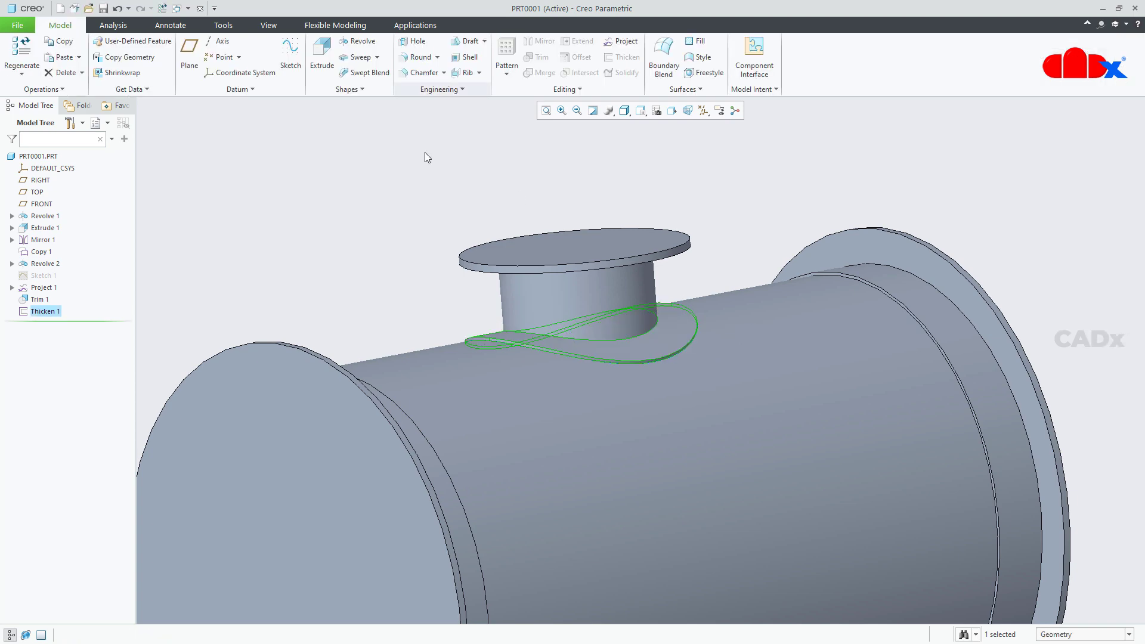
pyautogui.hotkey('ctrl', 'd')
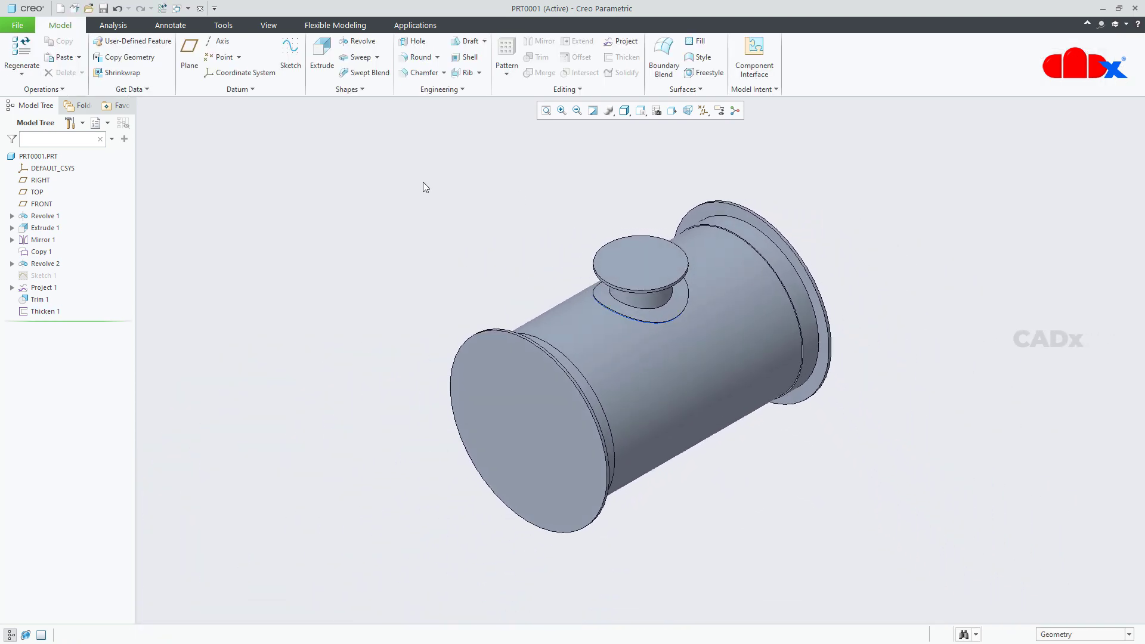
# Hide Project 1 and inspect the pad around the nozzle base.
pyautogui.click(44, 289)
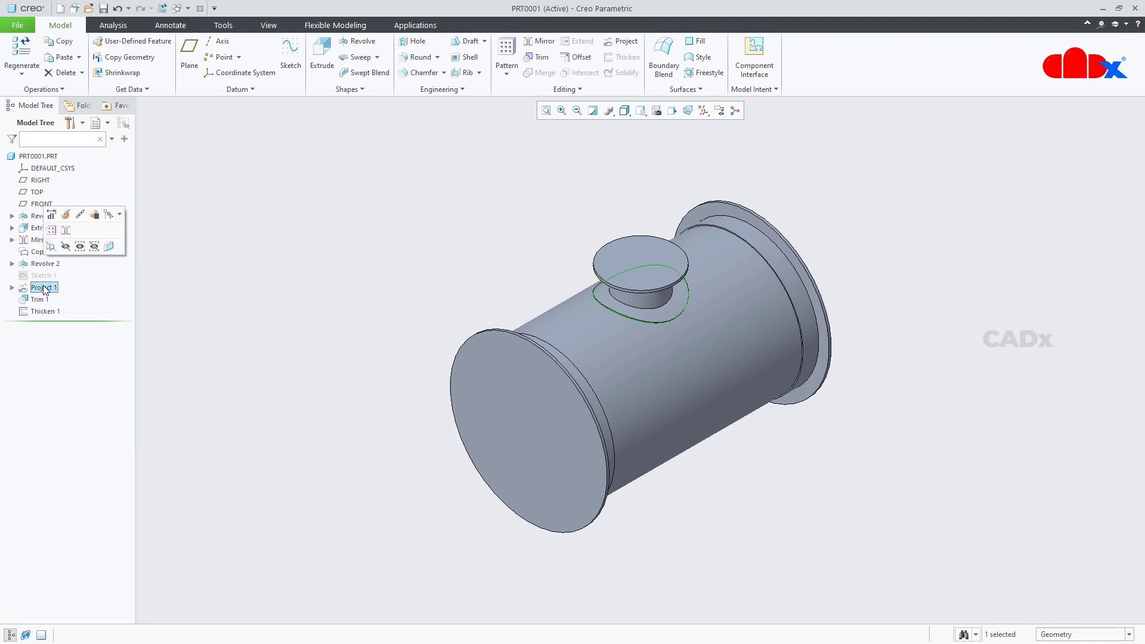
pyautogui.click(66, 247)
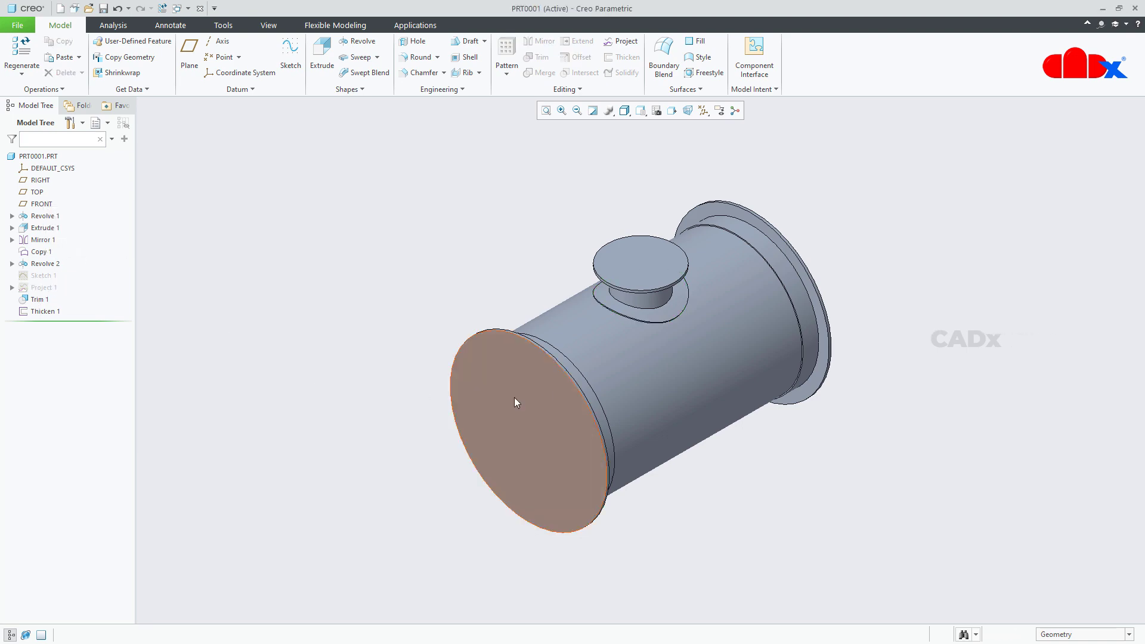
pyautogui.scroll(6, 667, 304)
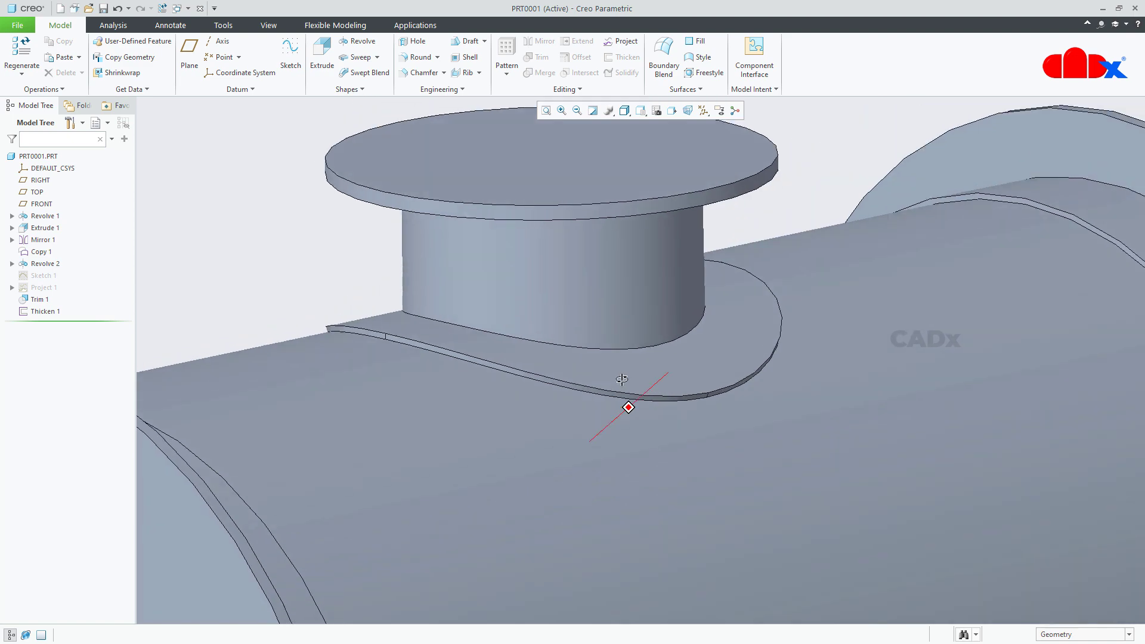
pyautogui.moveTo(622, 379); pyautogui.dragTo(607, 387, button='middle')
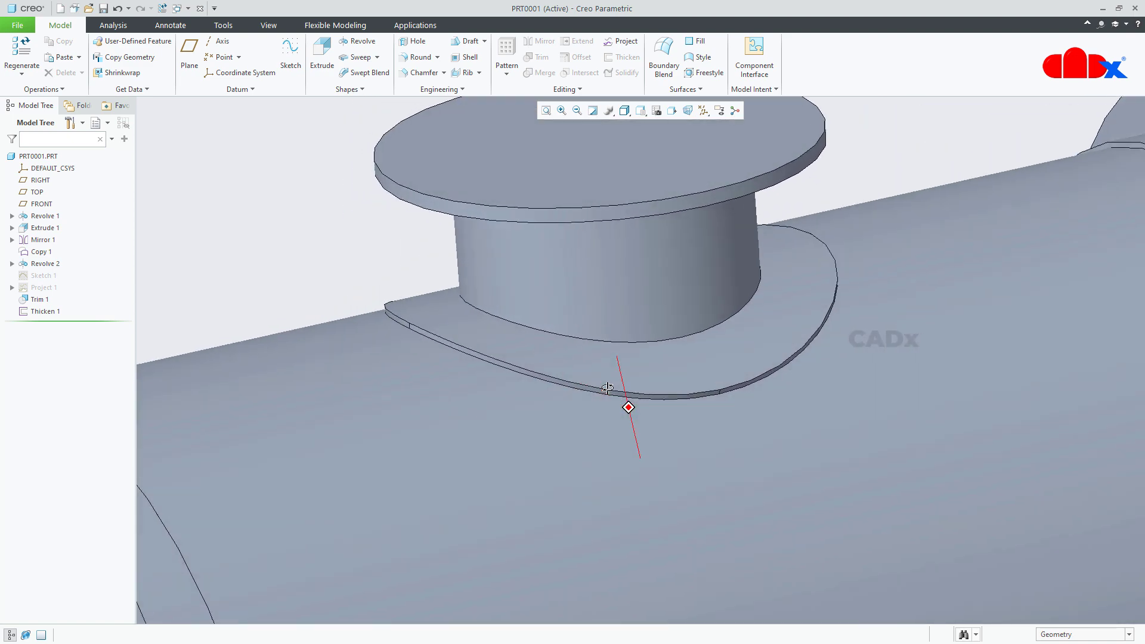
pyautogui.scroll(-8, 607, 387)
pyautogui.moveTo(600, 420); pyautogui.dragTo(675, 529, button='middle')
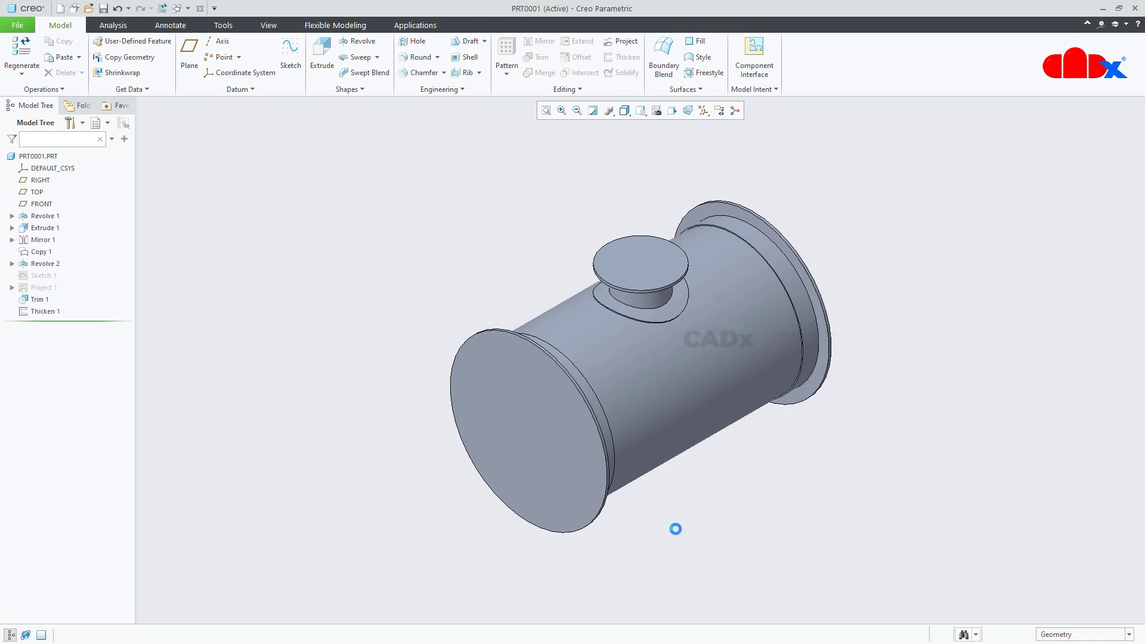
# Start an extrusion on the tank's front end face, adding the cylinder surface as a reference.
pyautogui.click(325, 59)
pyautogui.click(503, 416)
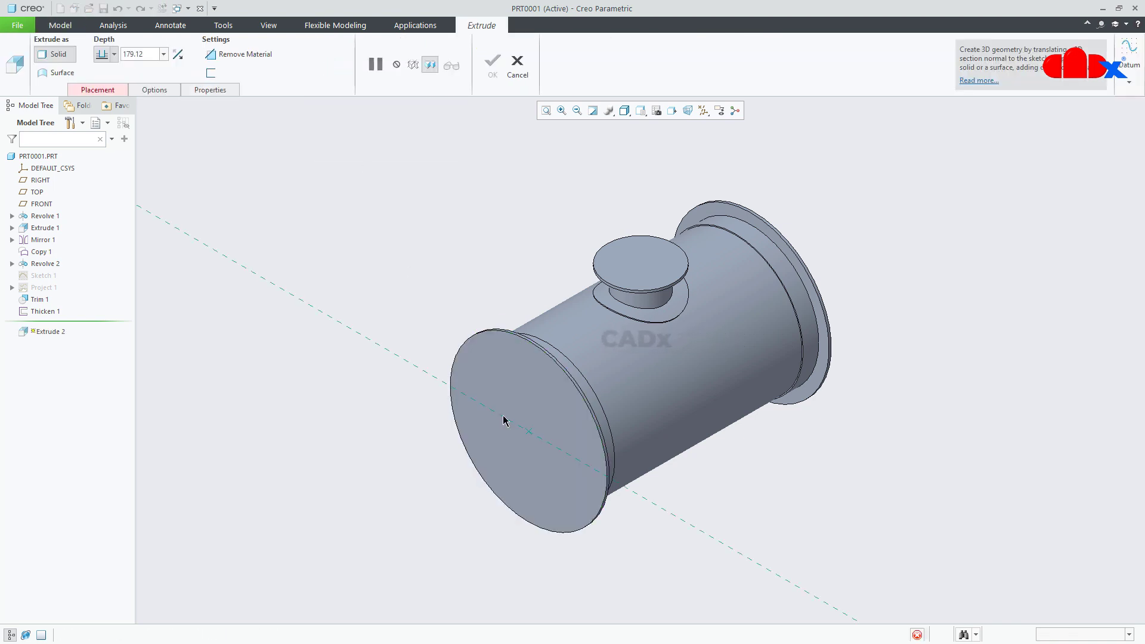
pyautogui.click(672, 111)
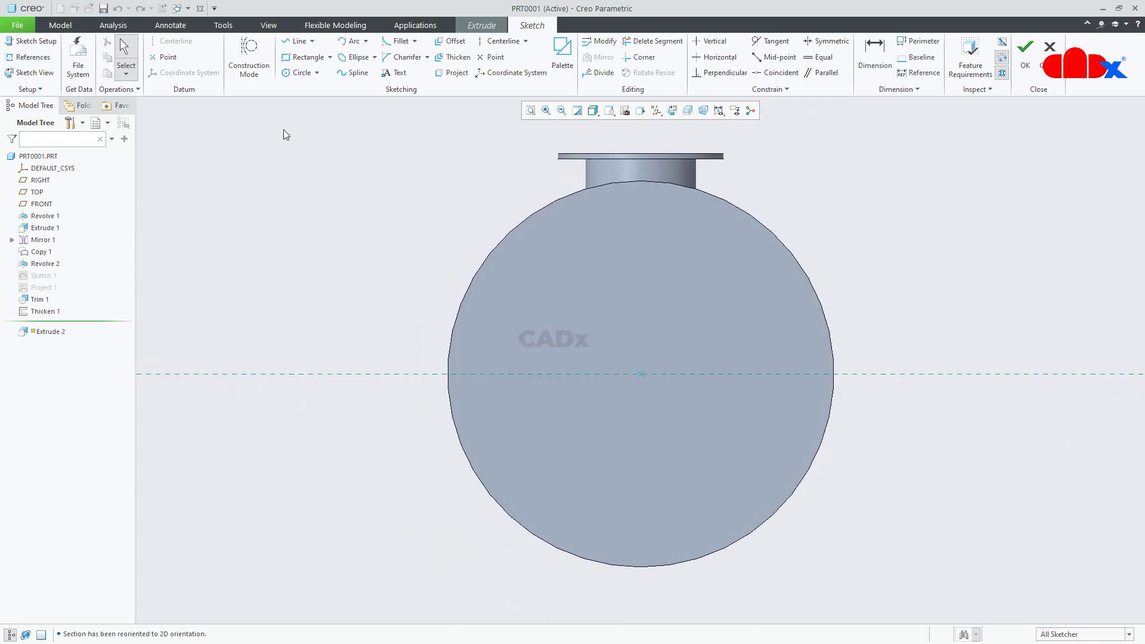
pyautogui.click(31, 56)
pyautogui.moveTo(334, 286)
pyautogui.mouseDown(button='middle')
pyautogui.moveTo(555, 298)
pyautogui.moveTo(731, 288)
pyautogui.mouseUp(button='middle')
pyautogui.click(731, 289)
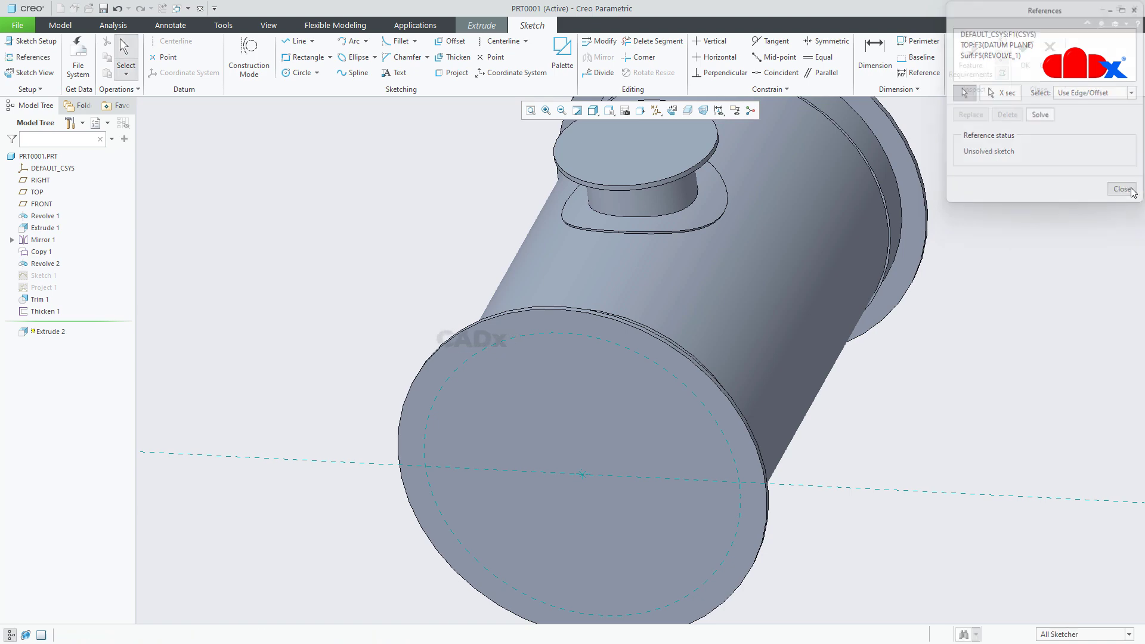
pyautogui.click(1123, 190)
pyautogui.click(673, 111)
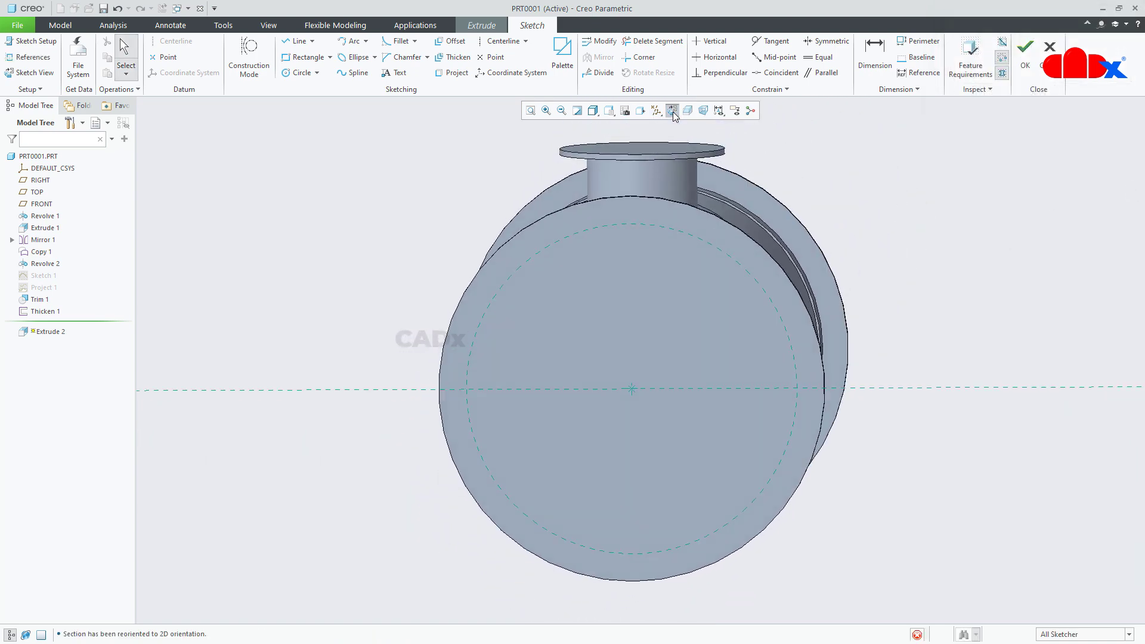
# Sketch a centred circle offset 2.00 from the cylinder reference and accept it.
pyautogui.rightClick(649, 302)
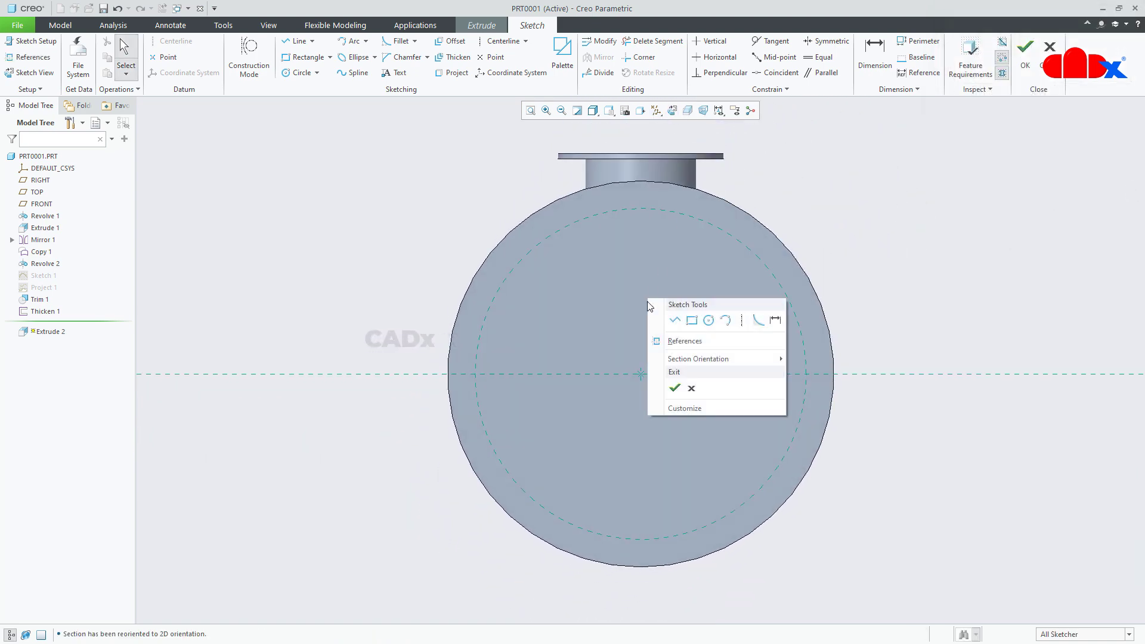
pyautogui.click(724, 320)
pyautogui.click(640, 373)
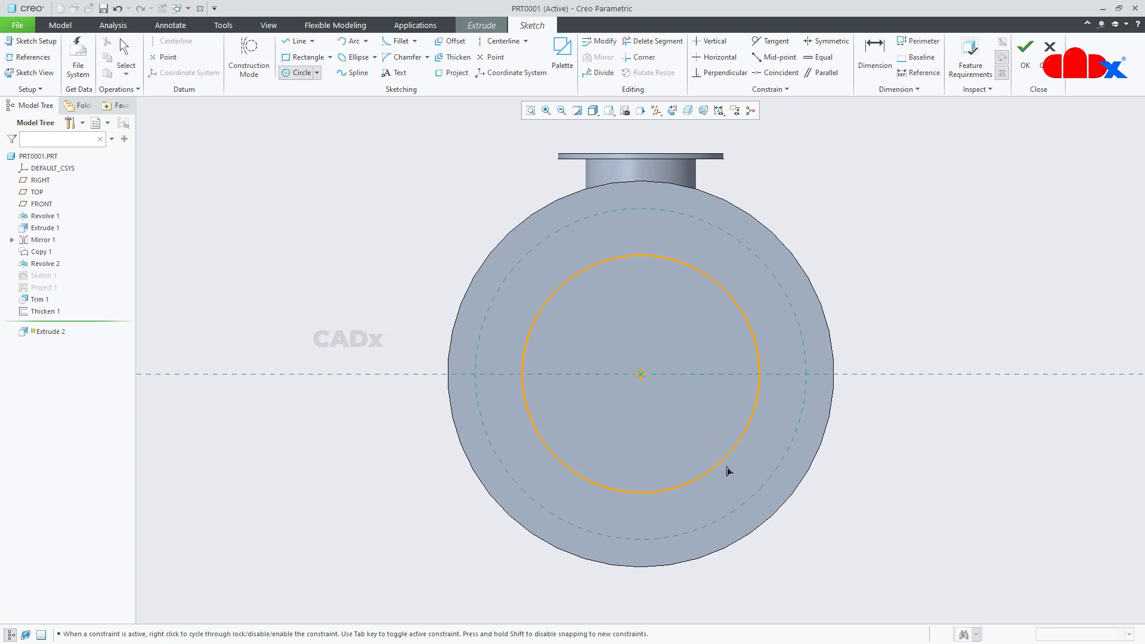
pyautogui.click(741, 483)
pyautogui.middleClick(901, 464)
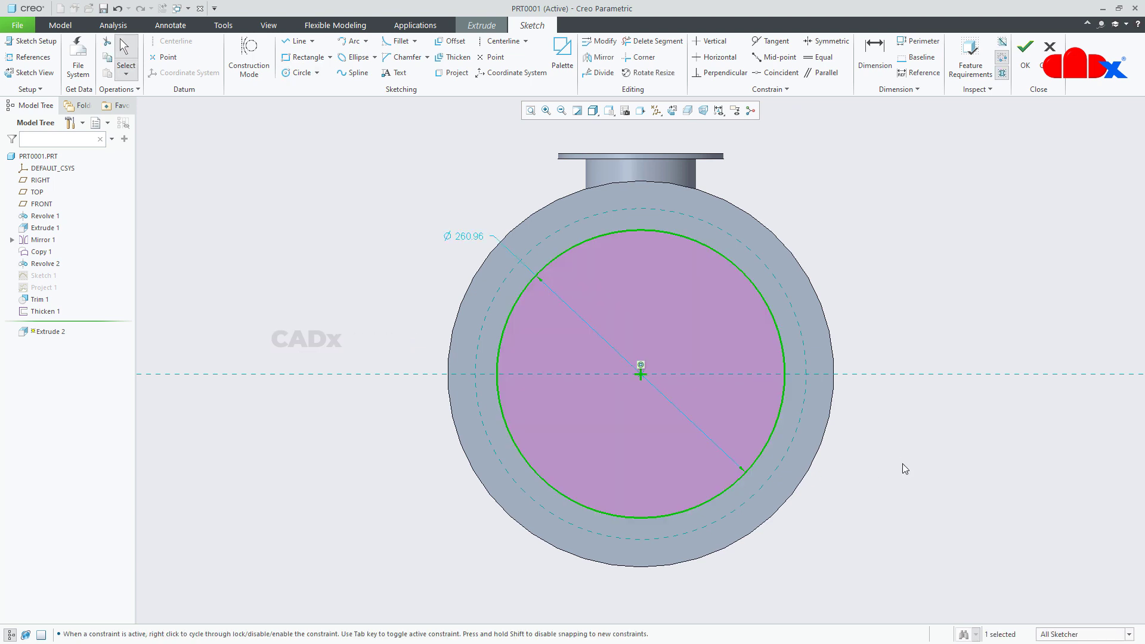
pyautogui.rightClick(903, 463)
pyautogui.click(1031, 485)
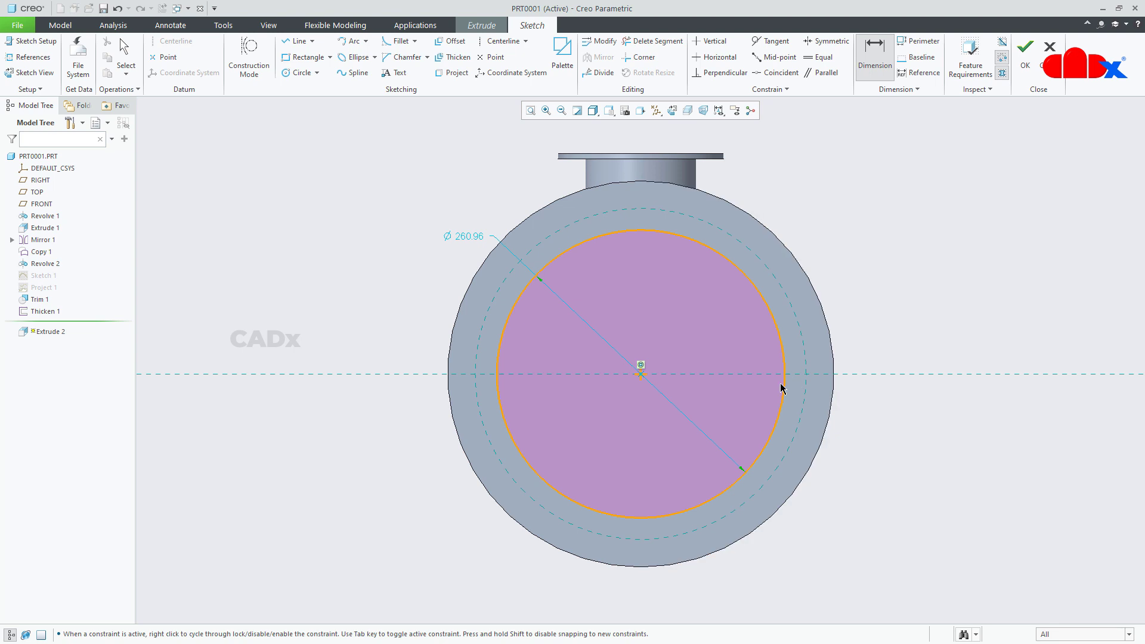
pyautogui.click(786, 388)
pyautogui.middleClick(797, 387)
pyautogui.write('2')
pyautogui.press('Return')
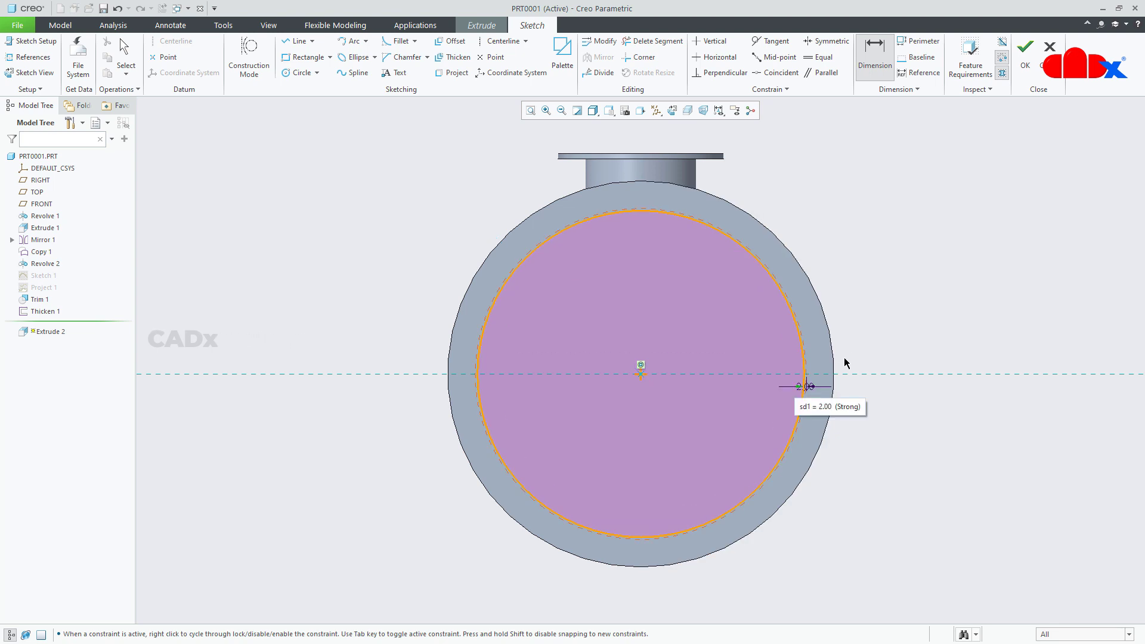
pyautogui.click(1025, 46)
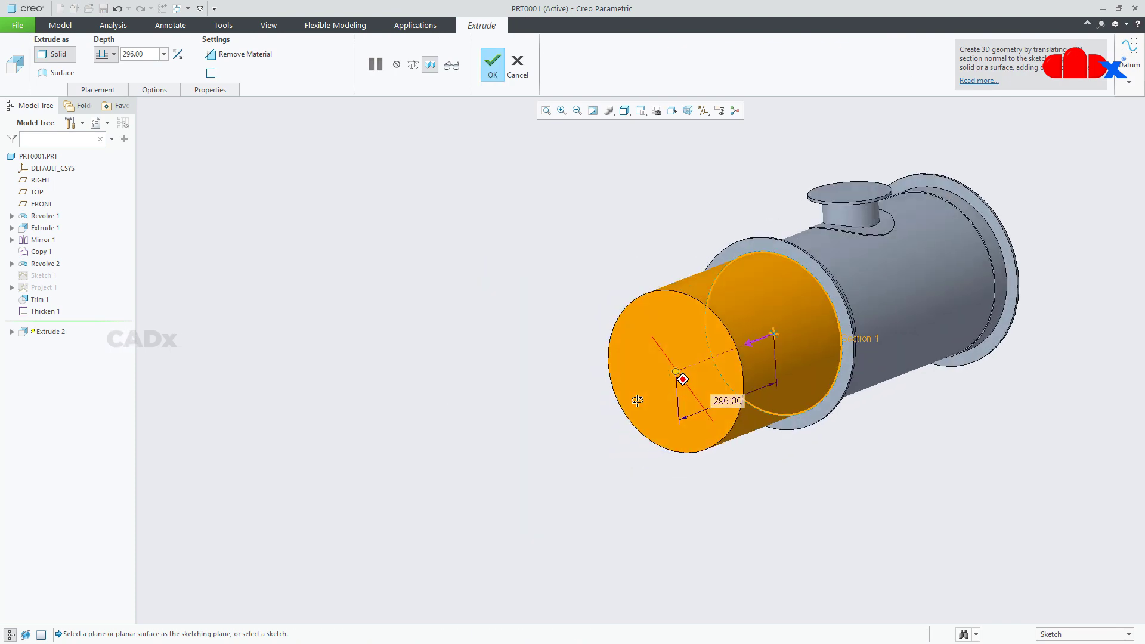
# Make Extrude 2 a Through All material-removing cut that hollows the tank.
pyautogui.click(239, 54)
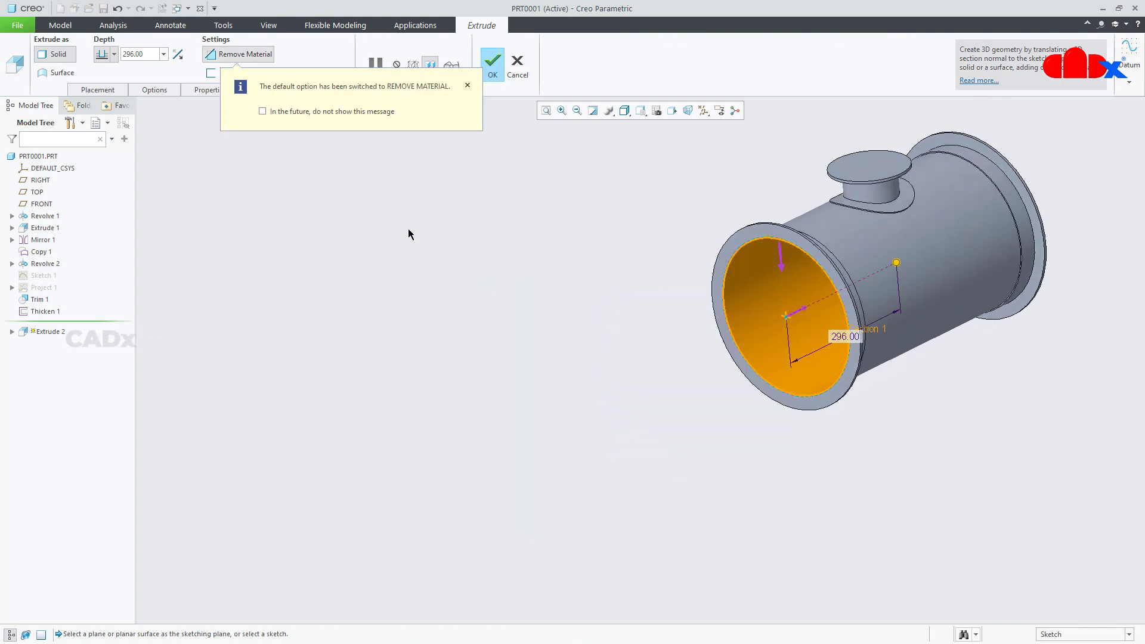
pyautogui.click(114, 54)
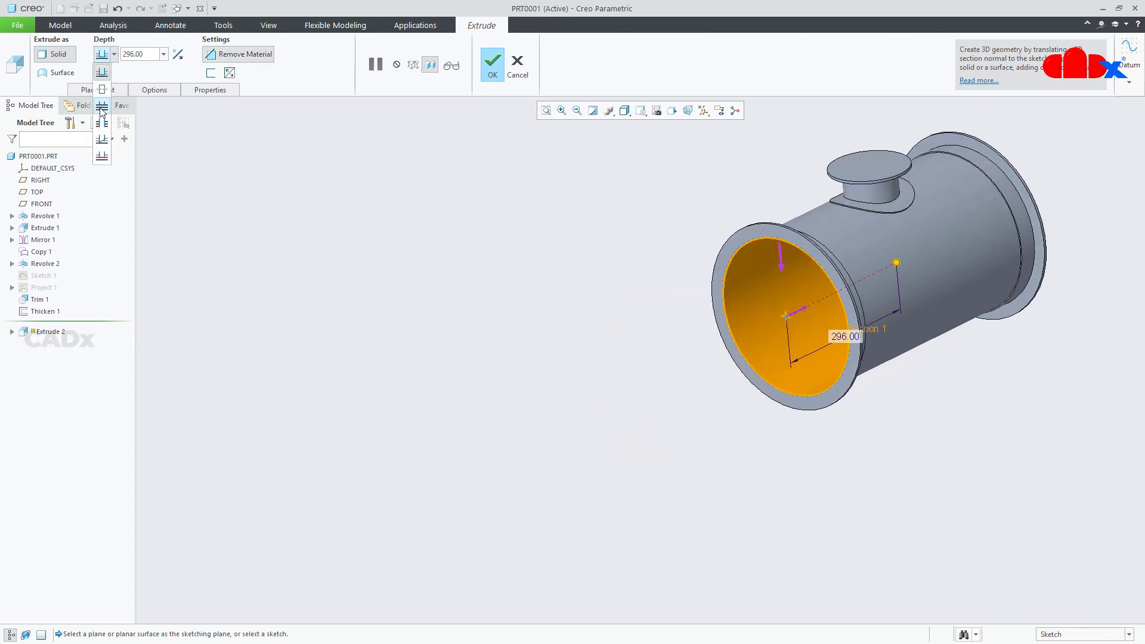
pyautogui.click(103, 110)
pyautogui.click(491, 64)
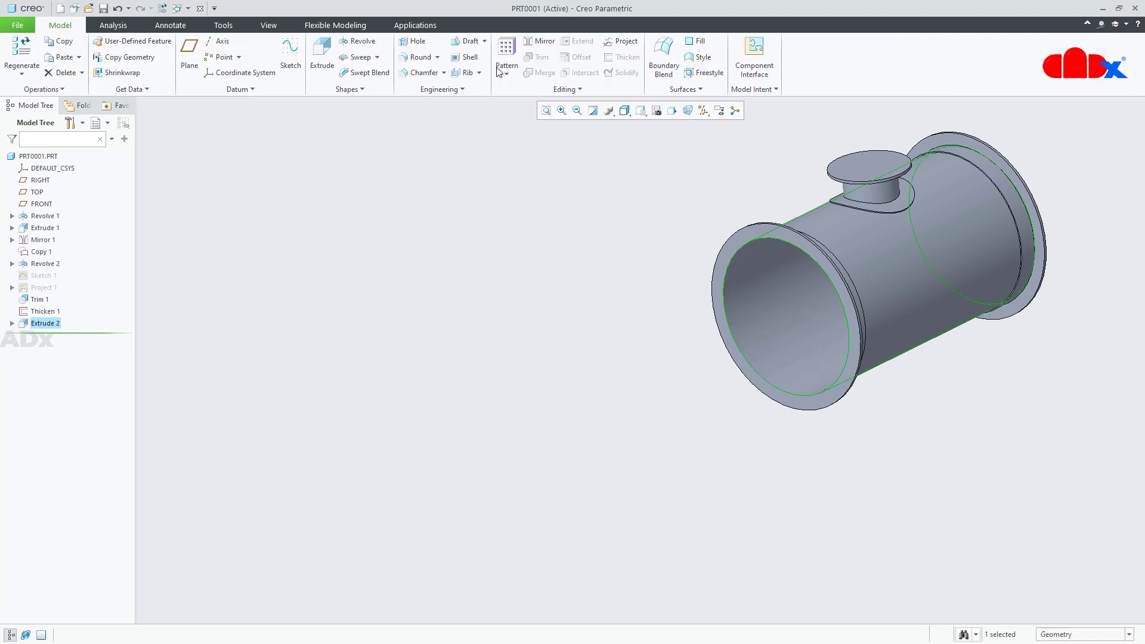
pyautogui.moveTo(741, 330); pyautogui.dragTo(767, 317, button='middle')
pyautogui.hotkey('ctrl', 'd')
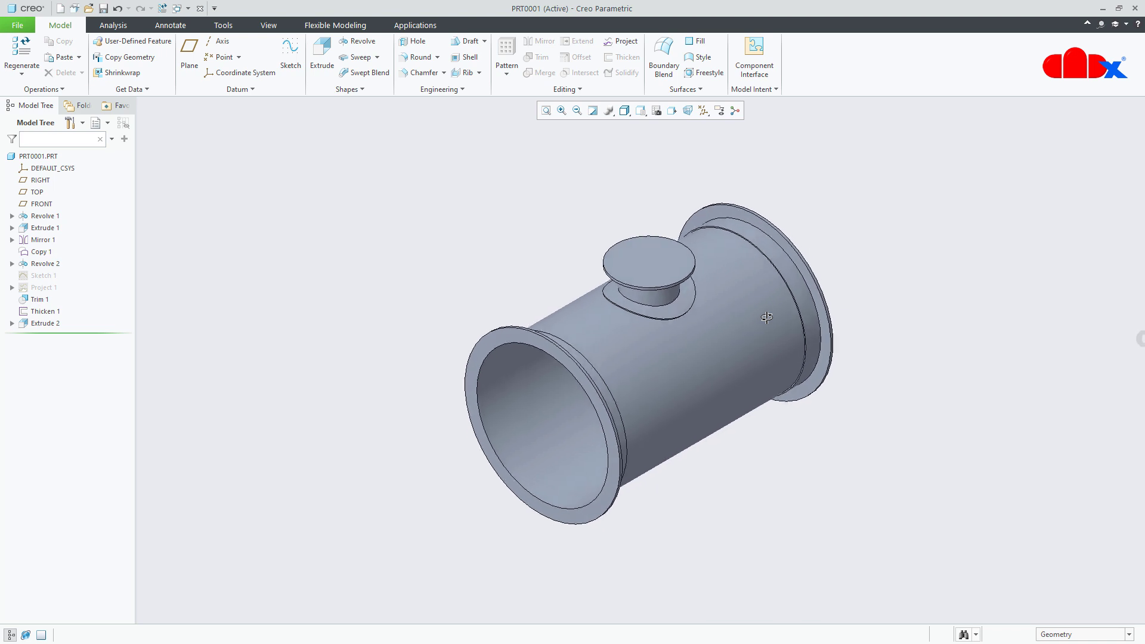
# Start a new extrusion sketched on the nozzle's top face, with the nozzle's cylindrical surface added as a reference.
pyautogui.click(322, 54)
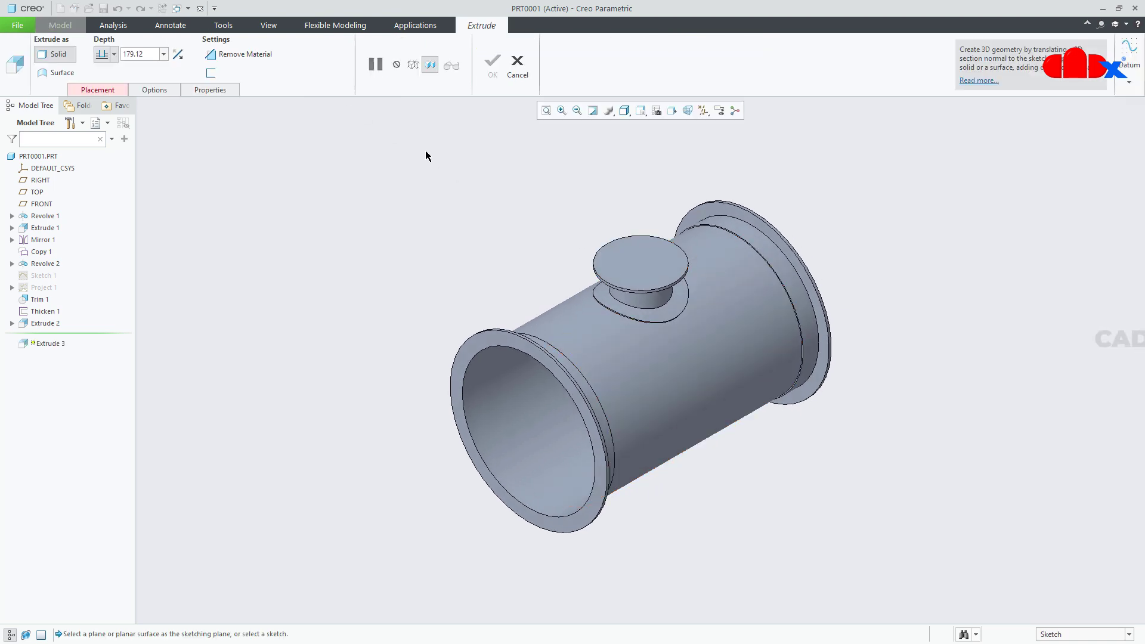
pyautogui.click(641, 263)
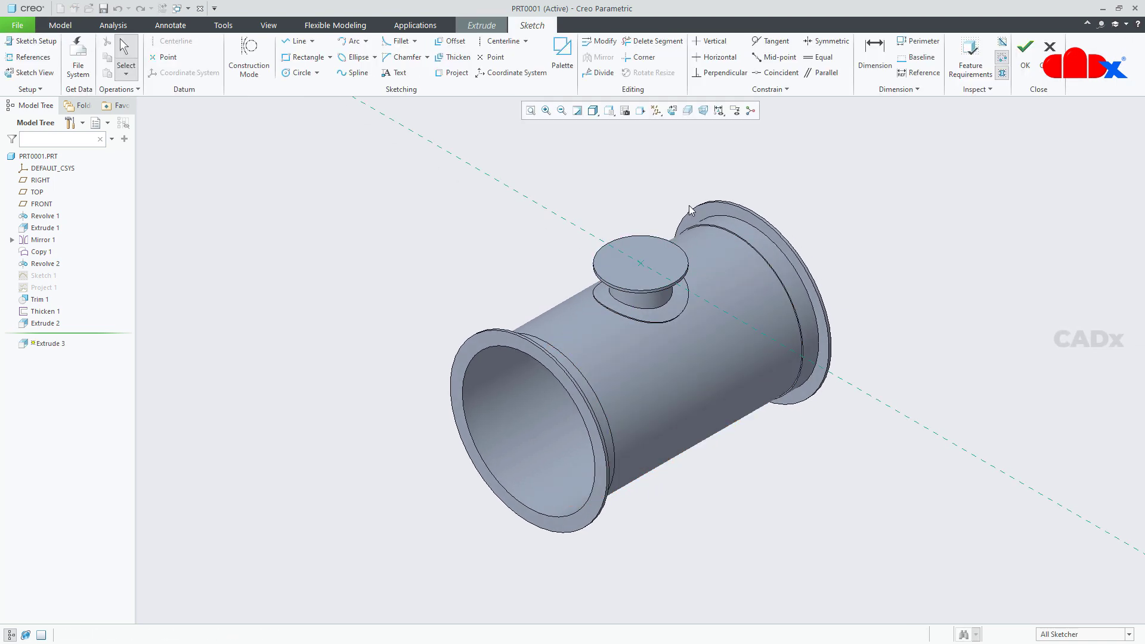
pyautogui.click(671, 112)
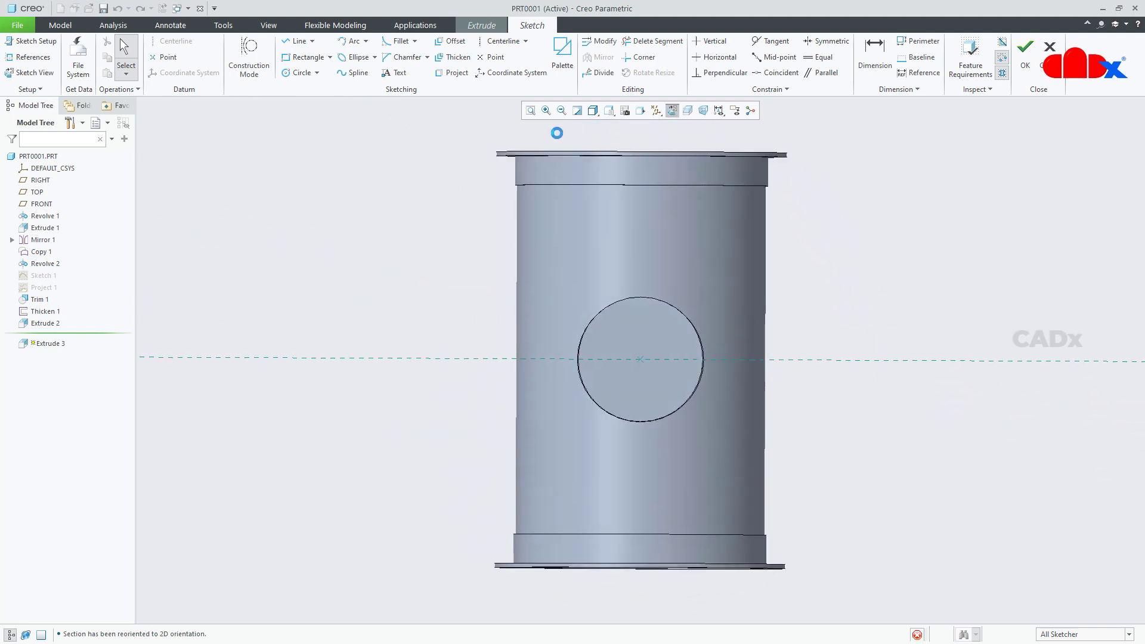
pyautogui.click(29, 58)
pyautogui.moveTo(765, 343); pyautogui.dragTo(675, 355, button='middle')
pyautogui.click(631, 352)
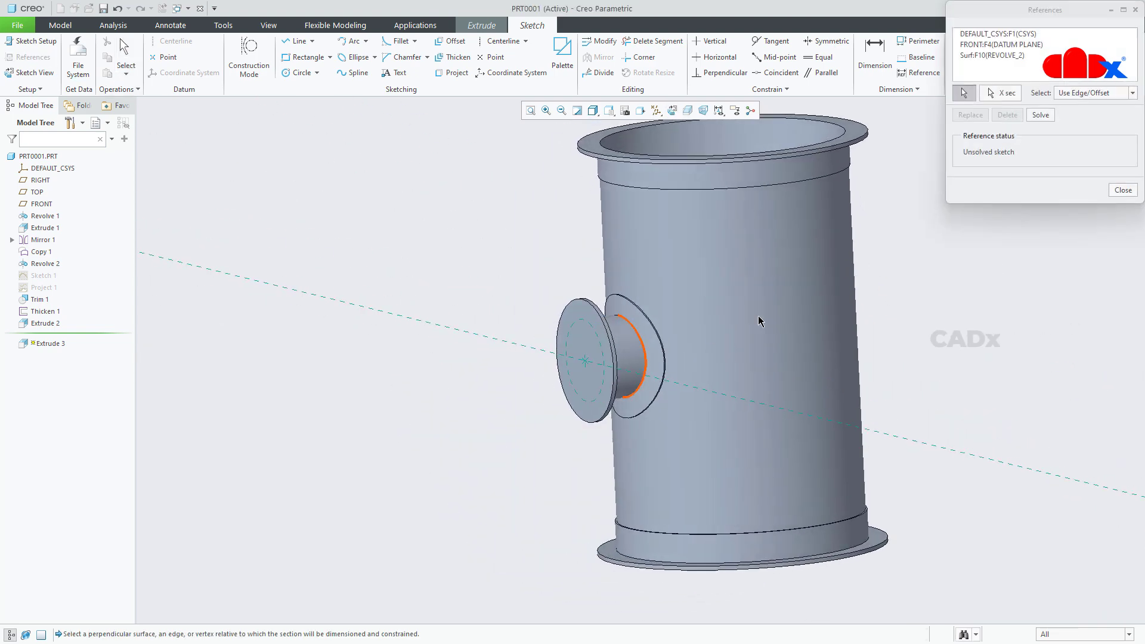
pyautogui.click(1122, 190)
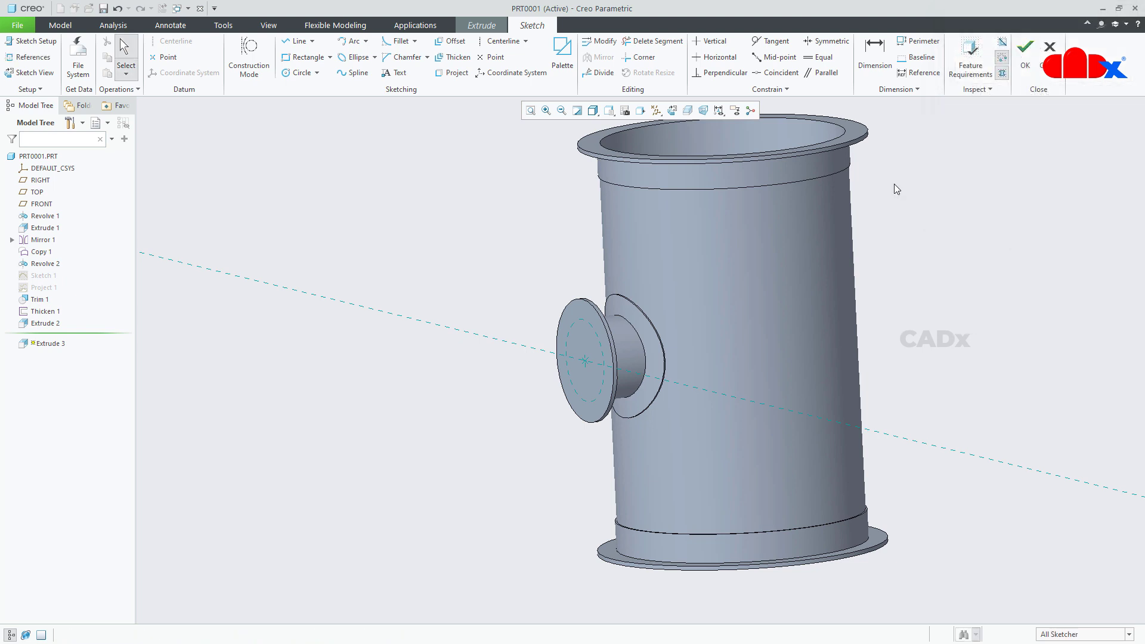
pyautogui.click(672, 110)
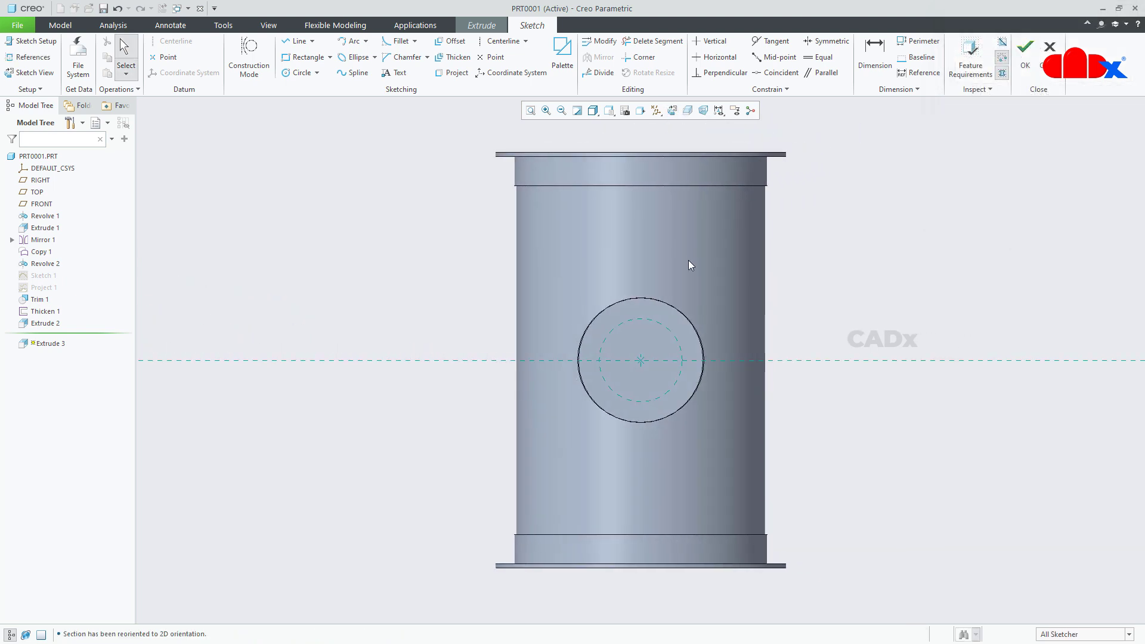
# Draw a circle centred on the sketch origin.
pyautogui.rightClick(689, 263)
pyautogui.click(750, 283)
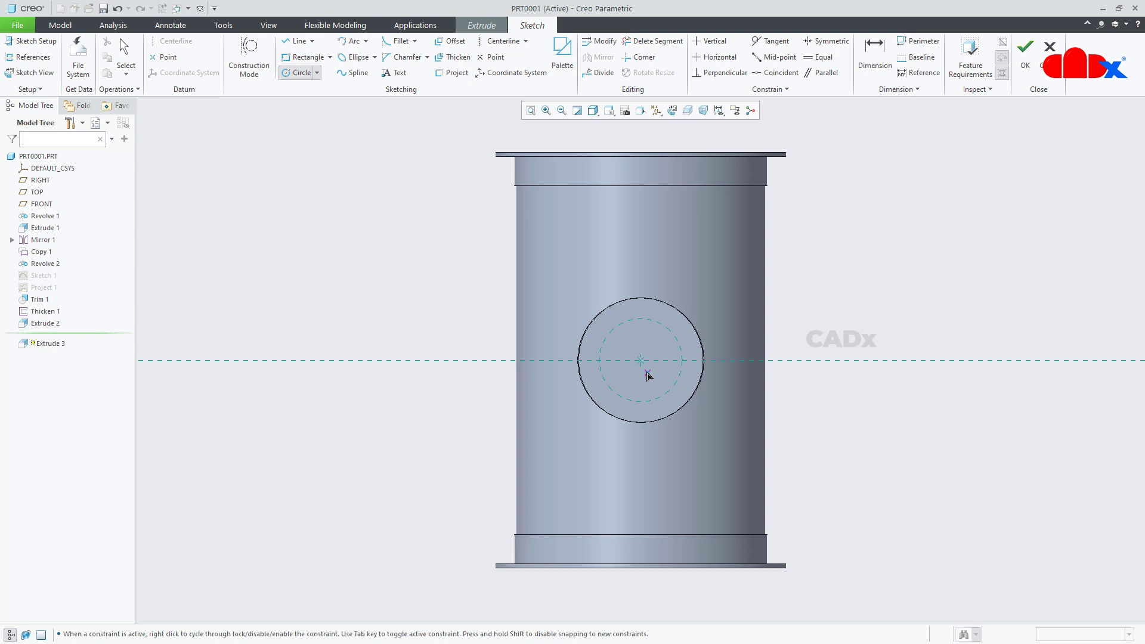
pyautogui.click(643, 363)
pyautogui.click(659, 379)
pyautogui.scroll(5, 662, 378)
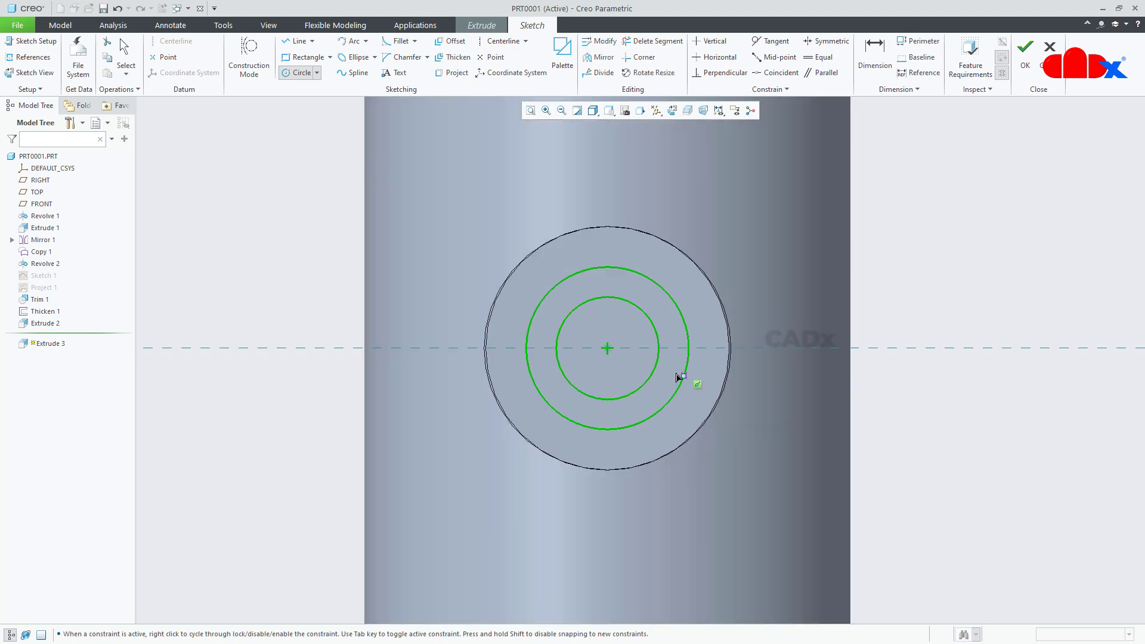
pyautogui.middleClick(670, 376)
# Dimension the circle 2.00 inside the dashed reference circle and finish the sketch.
pyautogui.rightClick(669, 378)
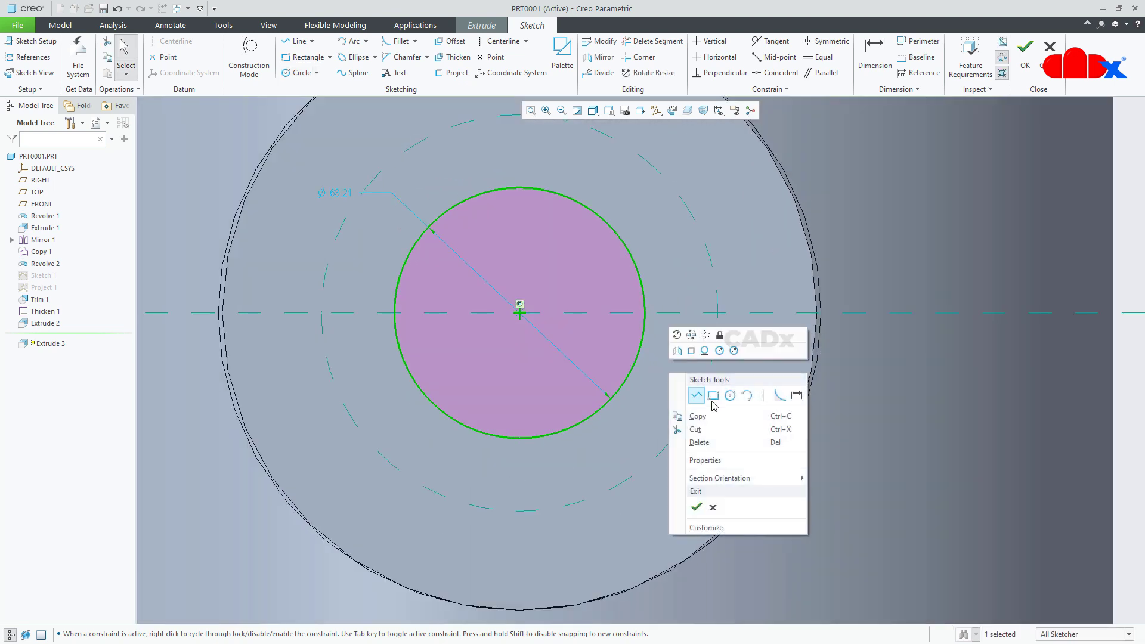
pyautogui.click(795, 396)
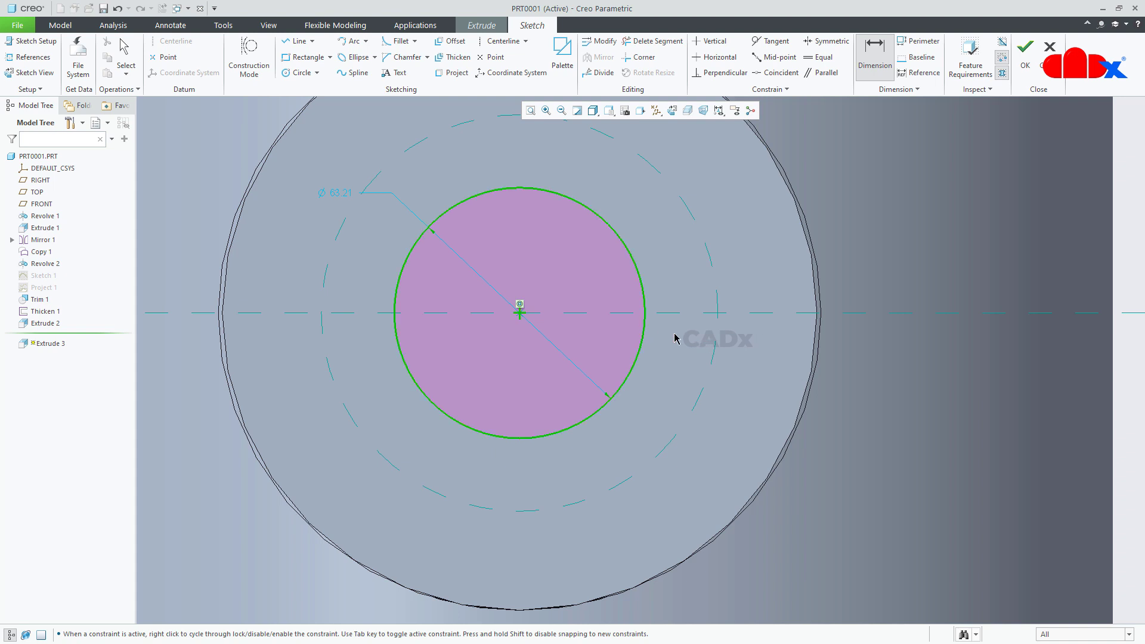
pyautogui.middleClick(697, 335)
pyautogui.press('Return')
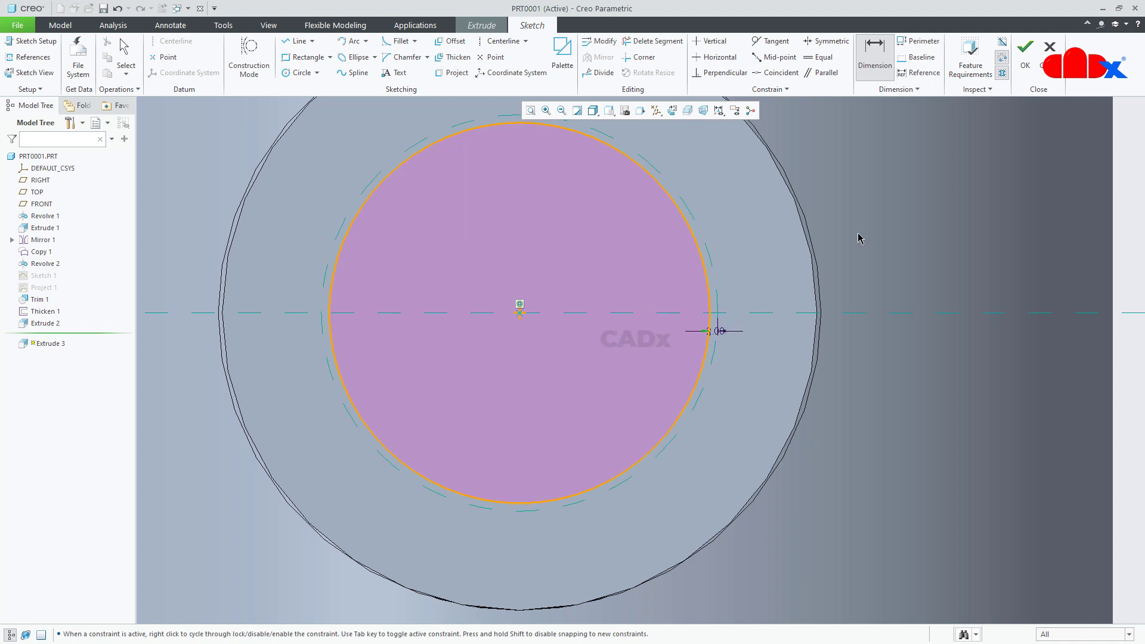
pyautogui.click(1026, 50)
pyautogui.moveTo(612, 419)
pyautogui.mouseDown(button='middle')
pyautogui.moveTo(530, 435)
pyautogui.moveTo(523, 450)
pyautogui.mouseUp(button='middle')
# Flip Extrude 3 into the pipe as a Through All cut, opening the nozzle bore into the tank.
pyautogui.click(613, 392)
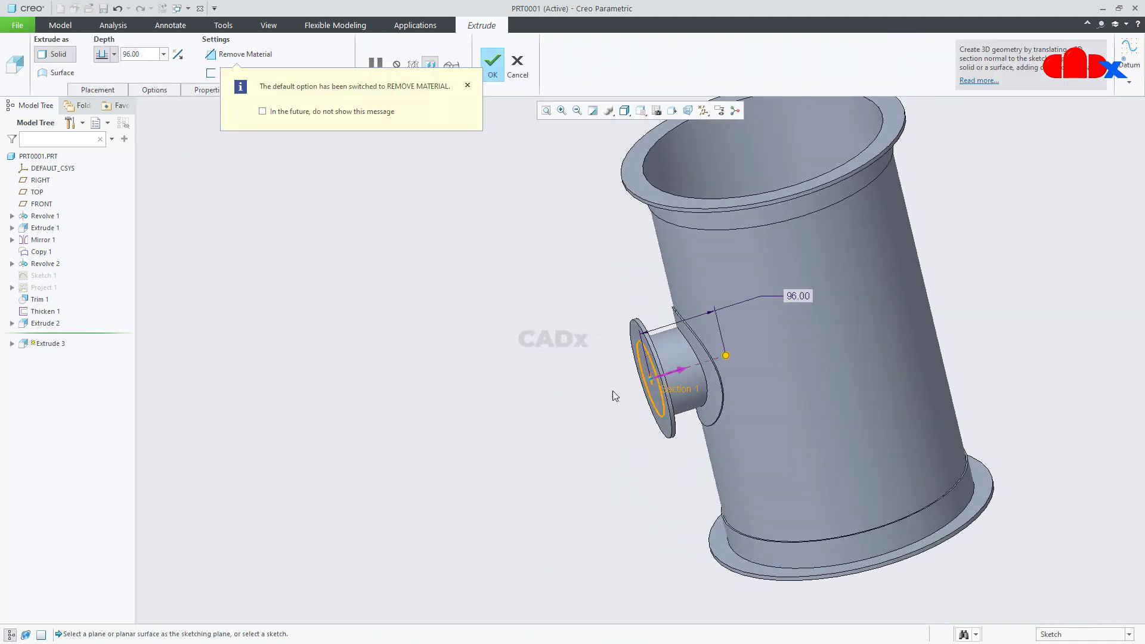
pyautogui.click(116, 56)
pyautogui.click(102, 123)
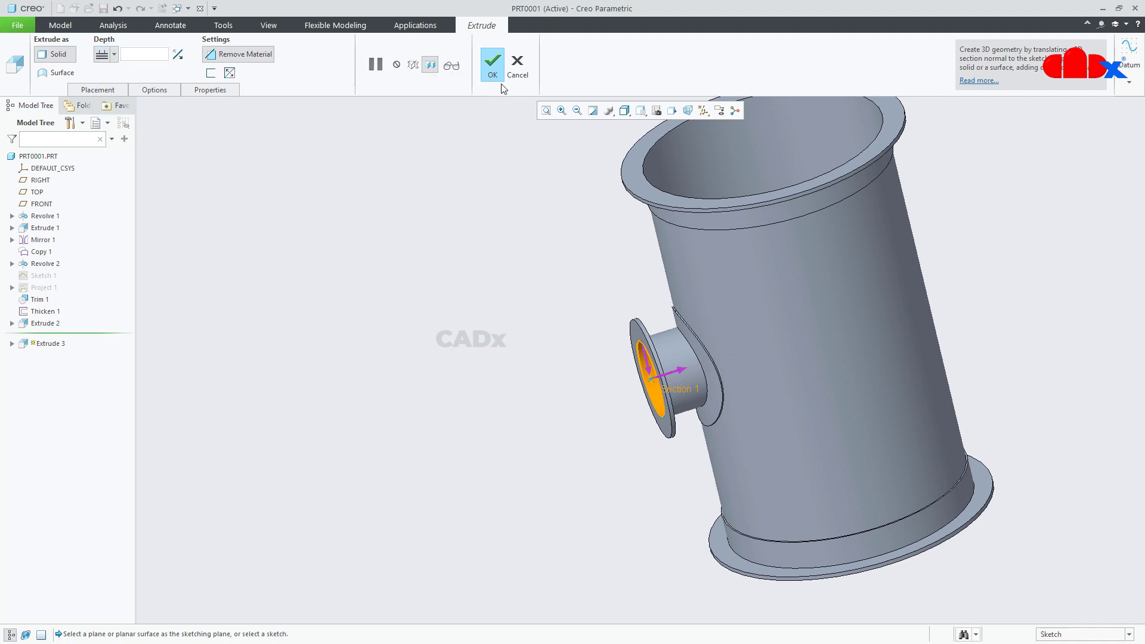
pyautogui.click(490, 65)
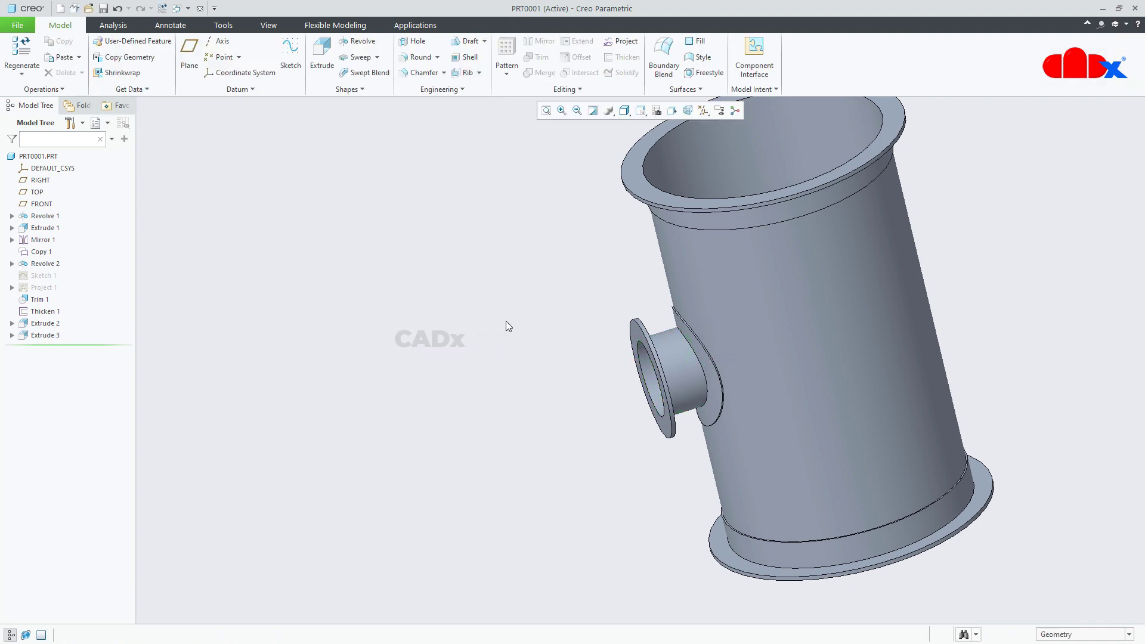
pyautogui.hotkey('ctrl', 'd')
pyautogui.moveTo(664, 286); pyautogui.dragTo(718, 221, button='middle')
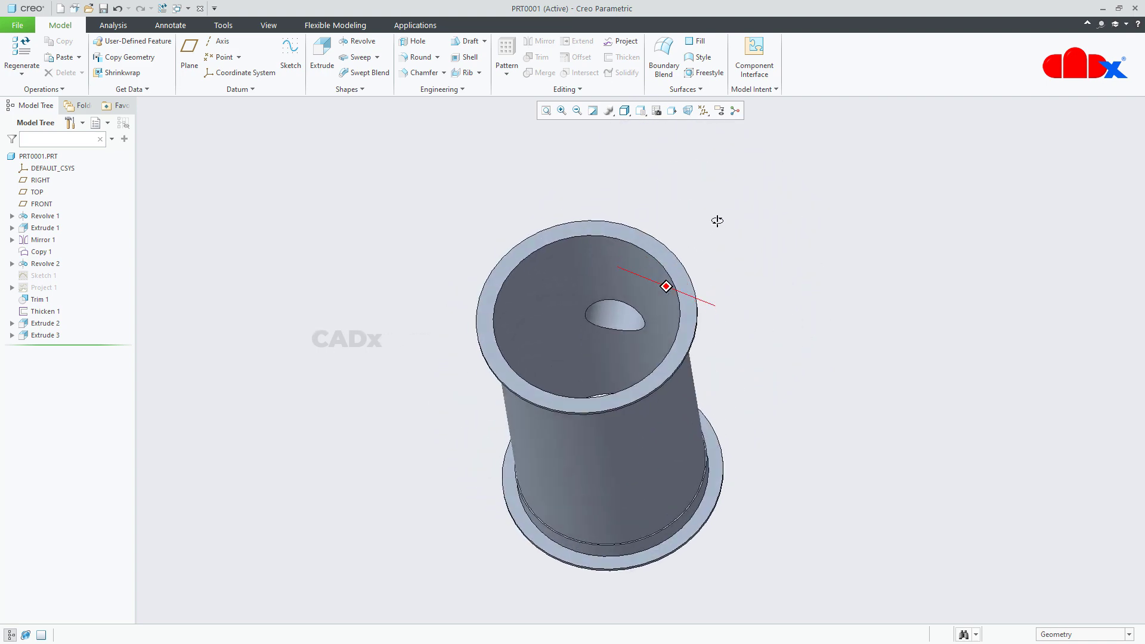
pyautogui.hotkey('ctrl', 'd')
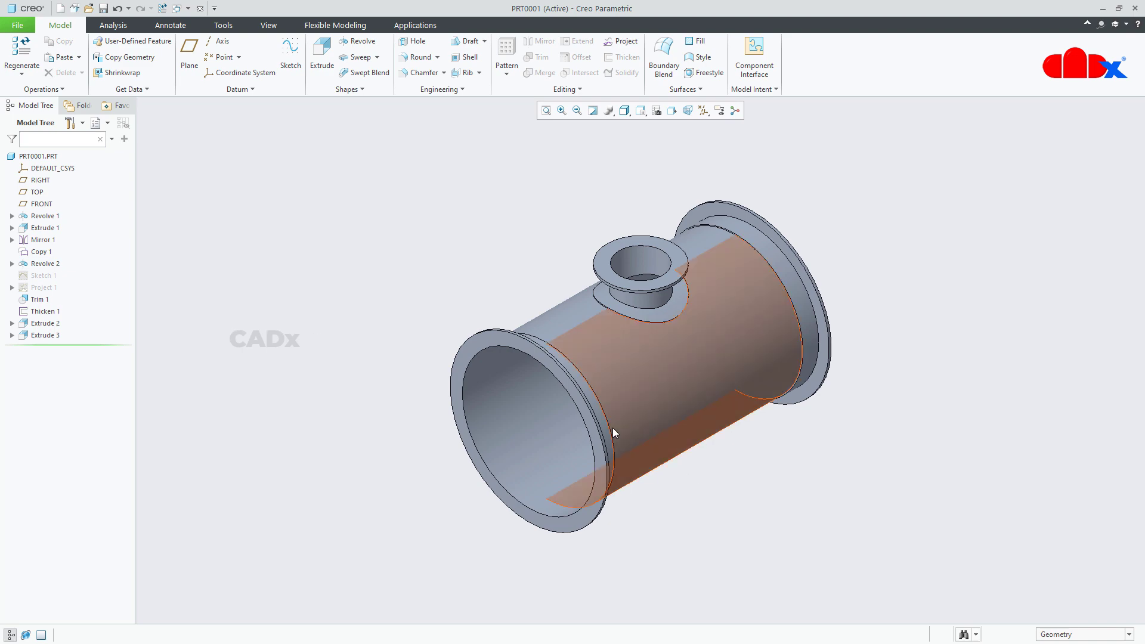
# Start a hole on the main pipe's end flange face with all datums displayed.
pyautogui.click(412, 41)
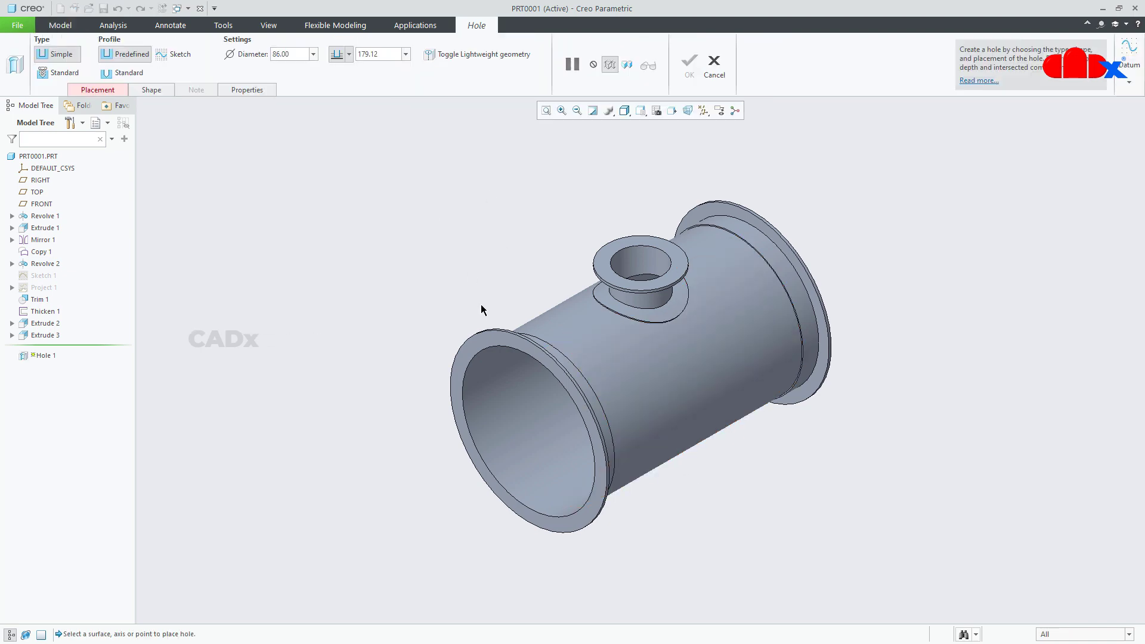
pyautogui.scroll(5, 511, 332)
pyautogui.click(547, 379)
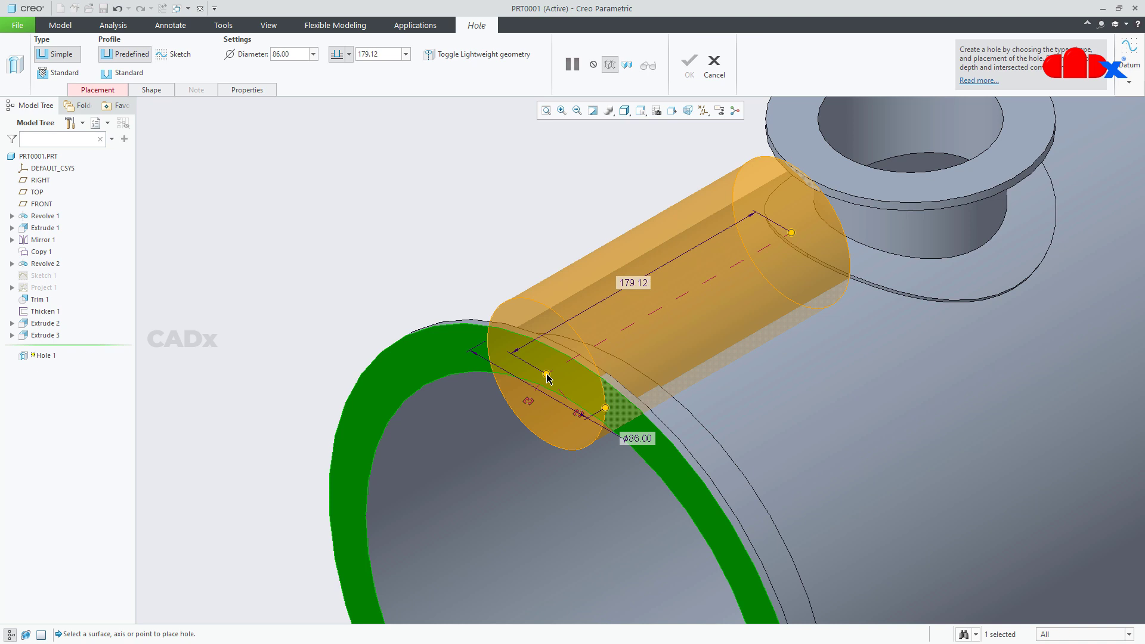
pyautogui.click(703, 111)
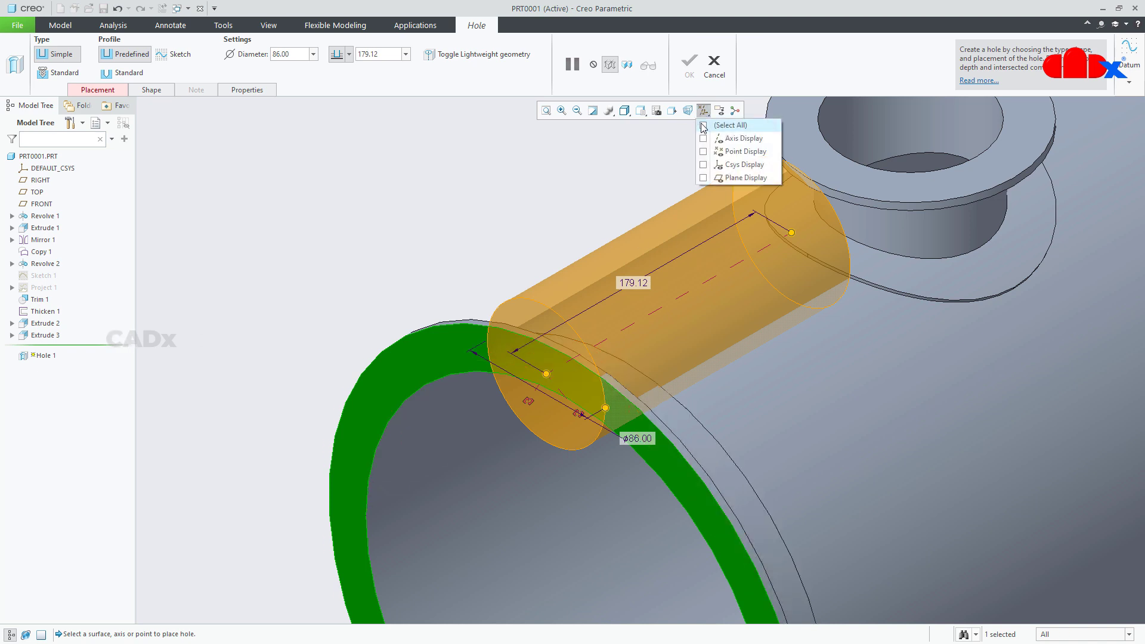
pyautogui.click(704, 125)
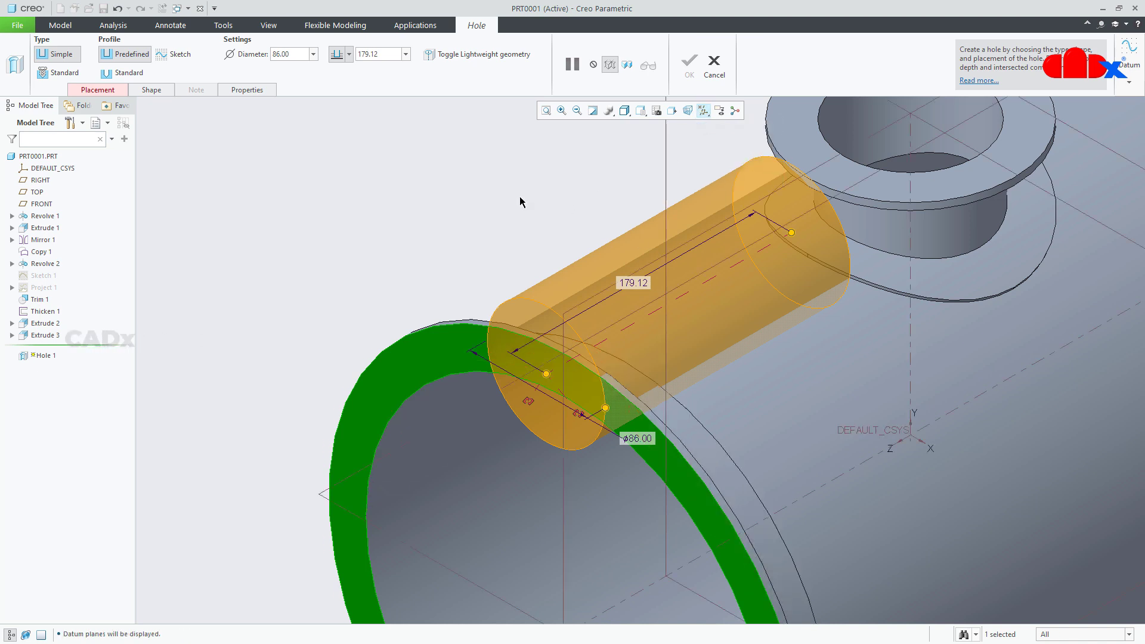
# Set the hole diameter to 10.00.
pyautogui.click(299, 54)
pyautogui.write('10')
pyautogui.press('Return')
pyautogui.scroll(4, 579, 267)
pyautogui.moveTo(584, 286); pyautogui.dragTo(704, 349, button='middle')
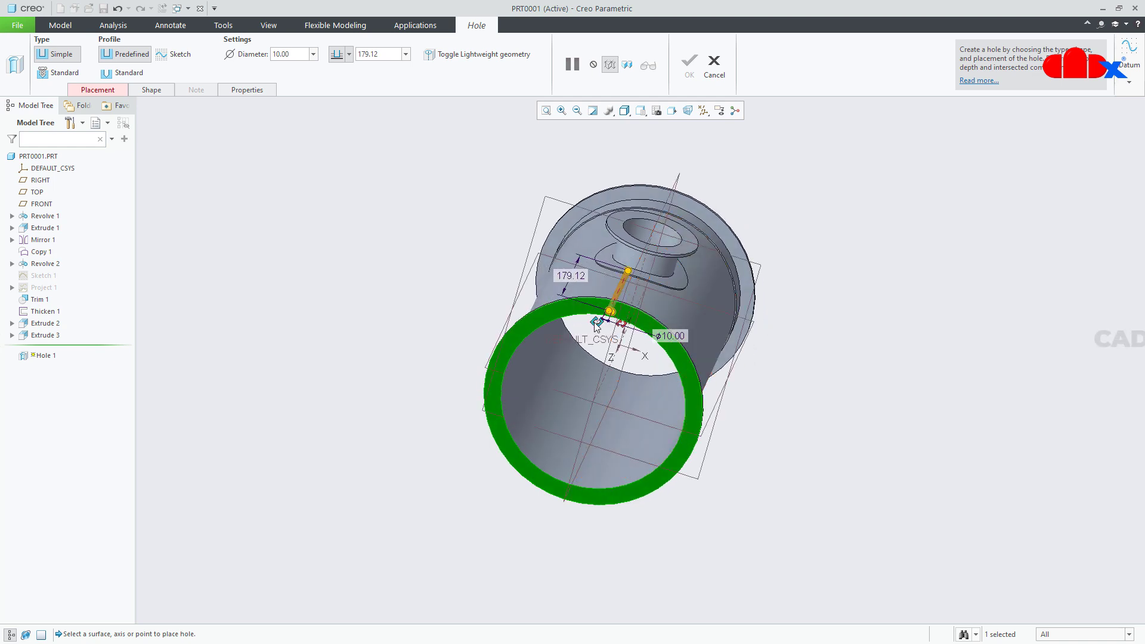
pyautogui.hotkey('ctrl', 'd')
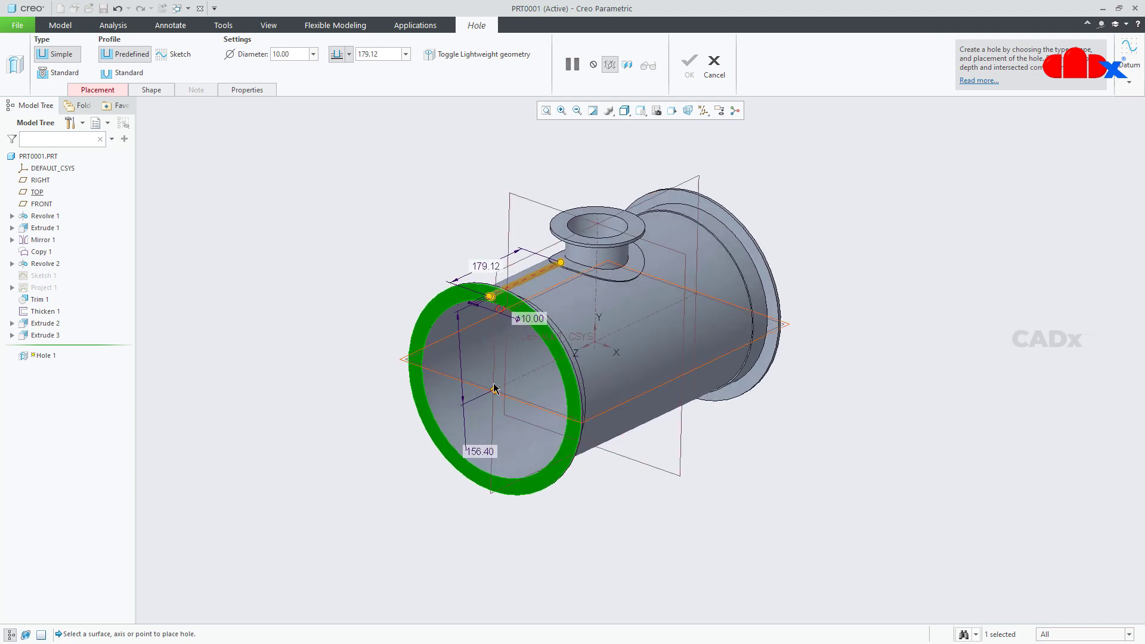
pyautogui.click(111, 92)
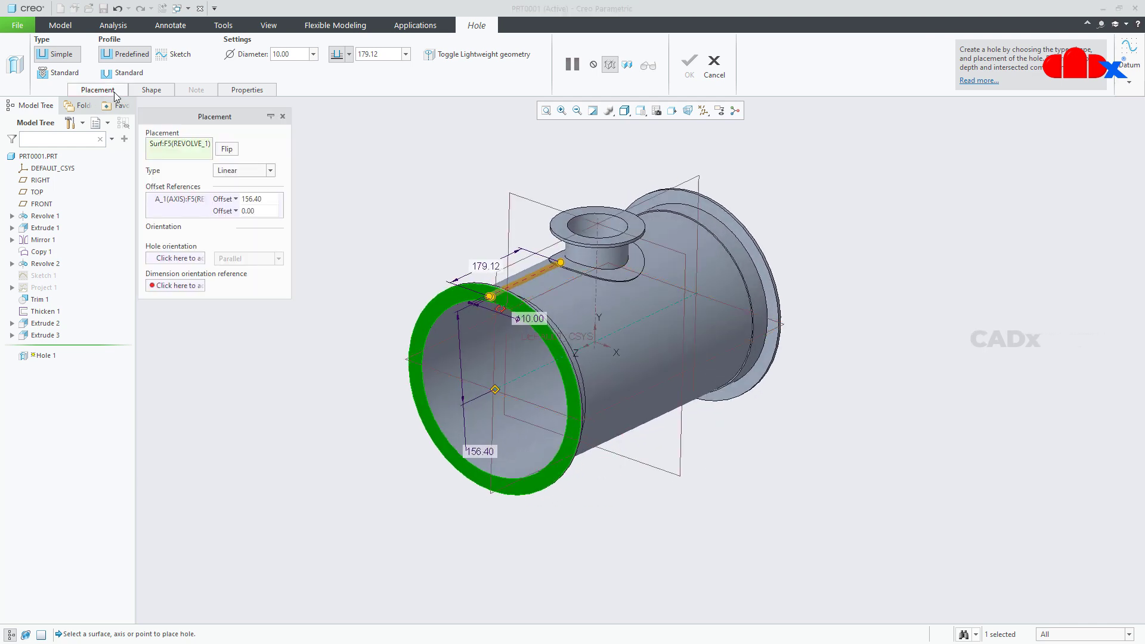
# Place the hole by Diameter on a 325.00 bolt circle around the axis.
pyautogui.click(245, 170)
pyautogui.click(244, 209)
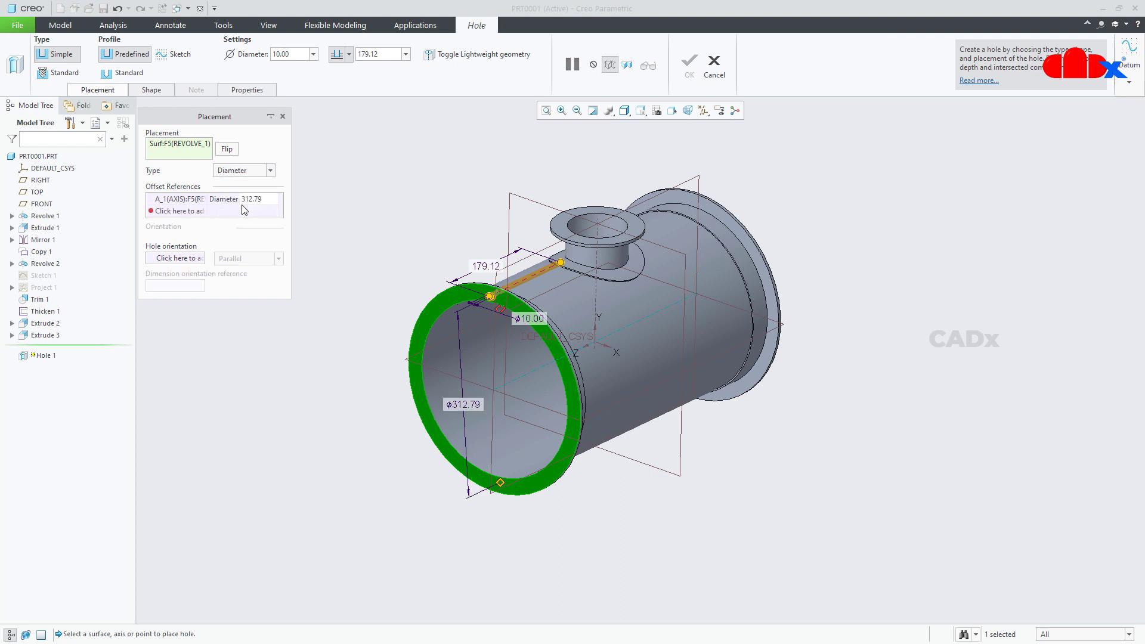
pyautogui.doubleClick(466, 409)
pyautogui.write('32')
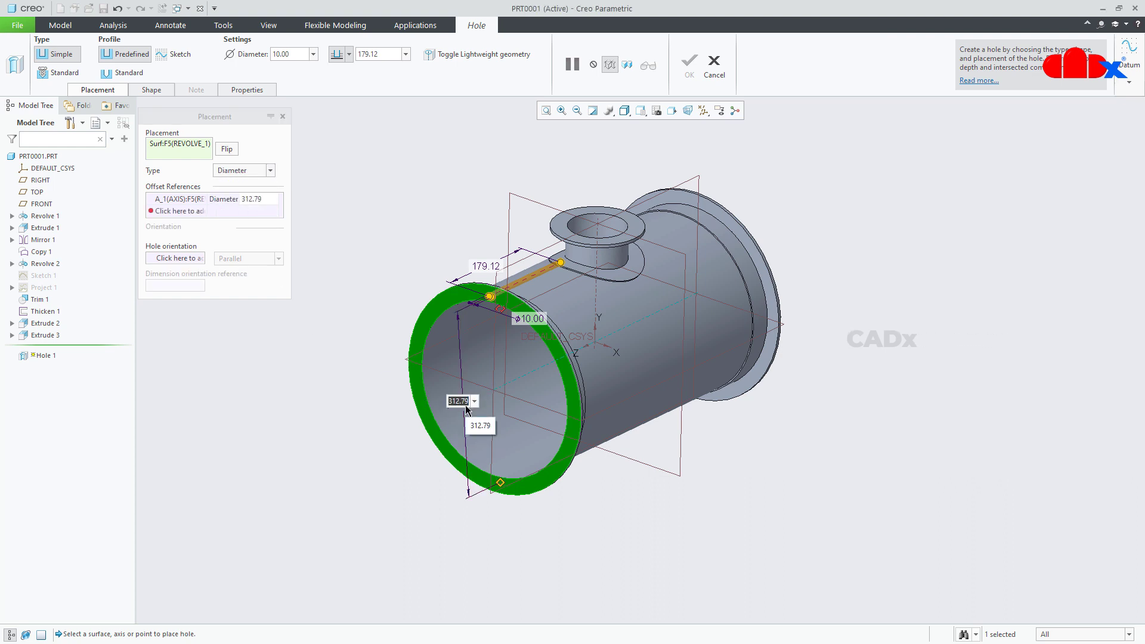
pyautogui.write('5')
pyautogui.press('Return')
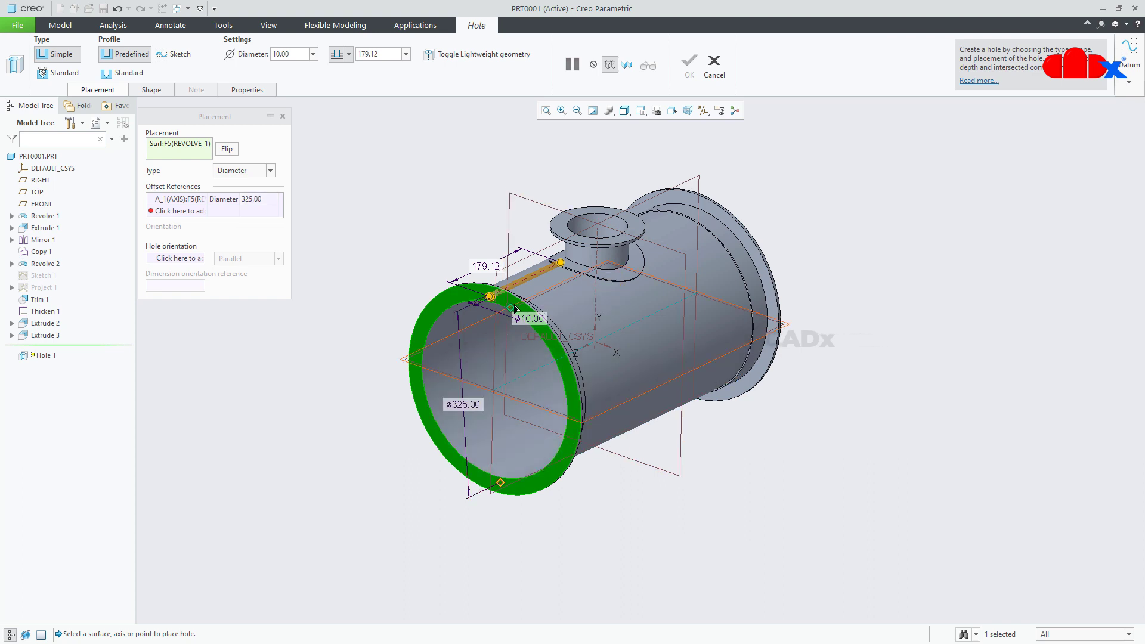
# Reference the hole's angle to the RIGHT plane at 0.0°.
pyautogui.moveTo(525, 270); pyautogui.dragTo(495, 358)
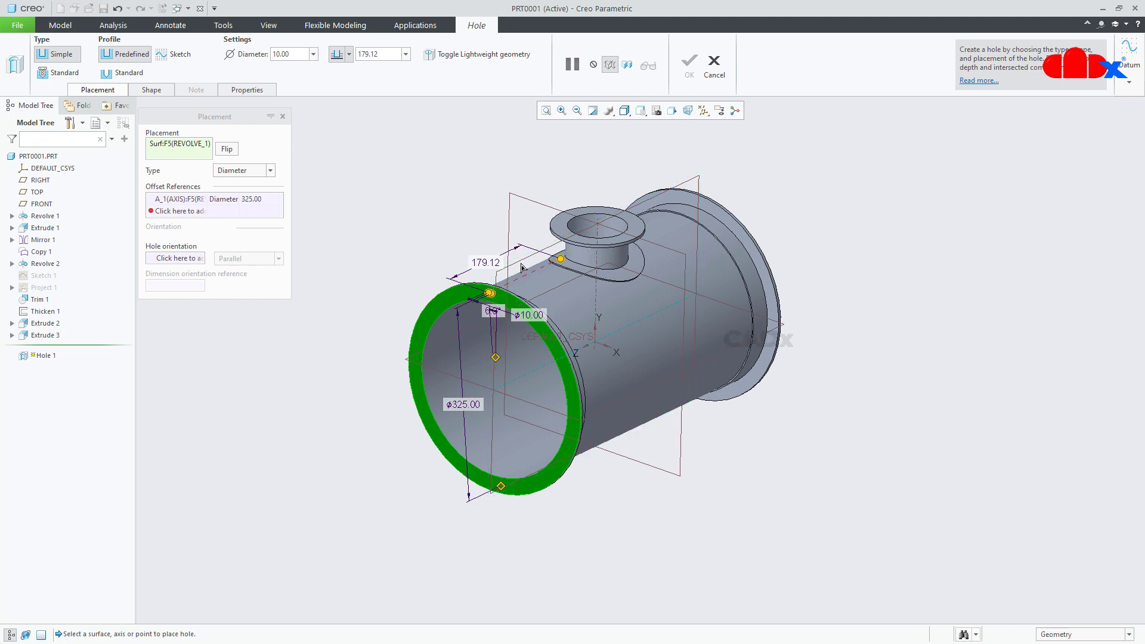
pyautogui.click(257, 211)
pyautogui.write('0')
pyautogui.press('Return')
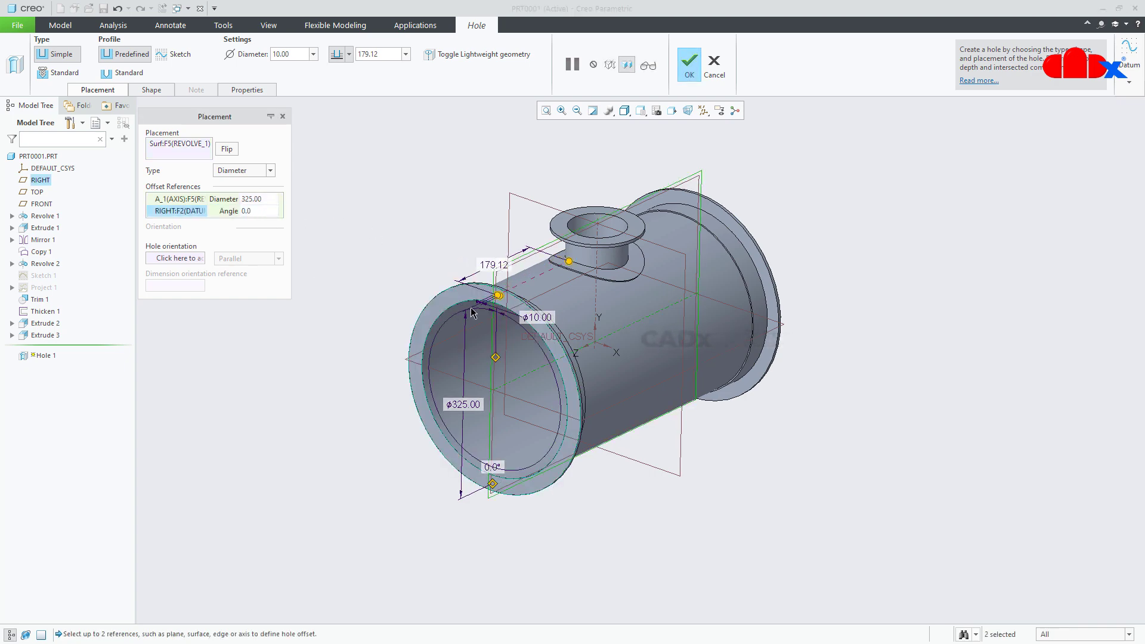
pyautogui.scroll(5, 495, 301)
pyautogui.moveTo(547, 288); pyautogui.dragTo(564, 286, button='middle')
pyautogui.scroll(-5, 565, 286)
pyautogui.moveTo(742, 383); pyautogui.dragTo(626, 340, button='middle')
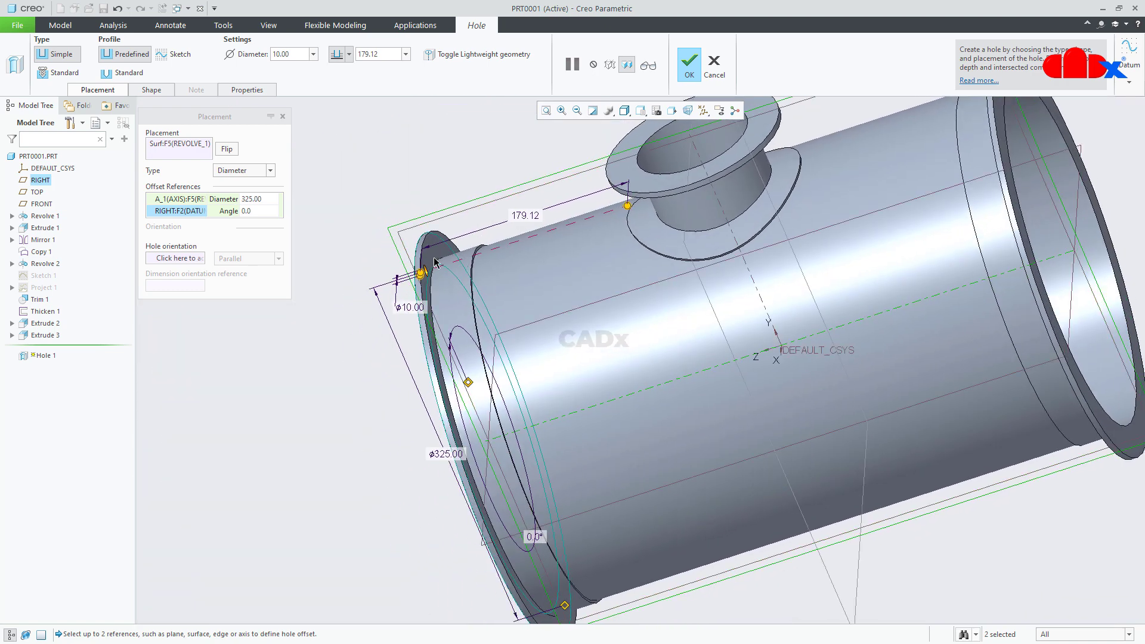
# Drill the hole up to the selected flange face to complete Hole 1.
pyautogui.click(347, 57)
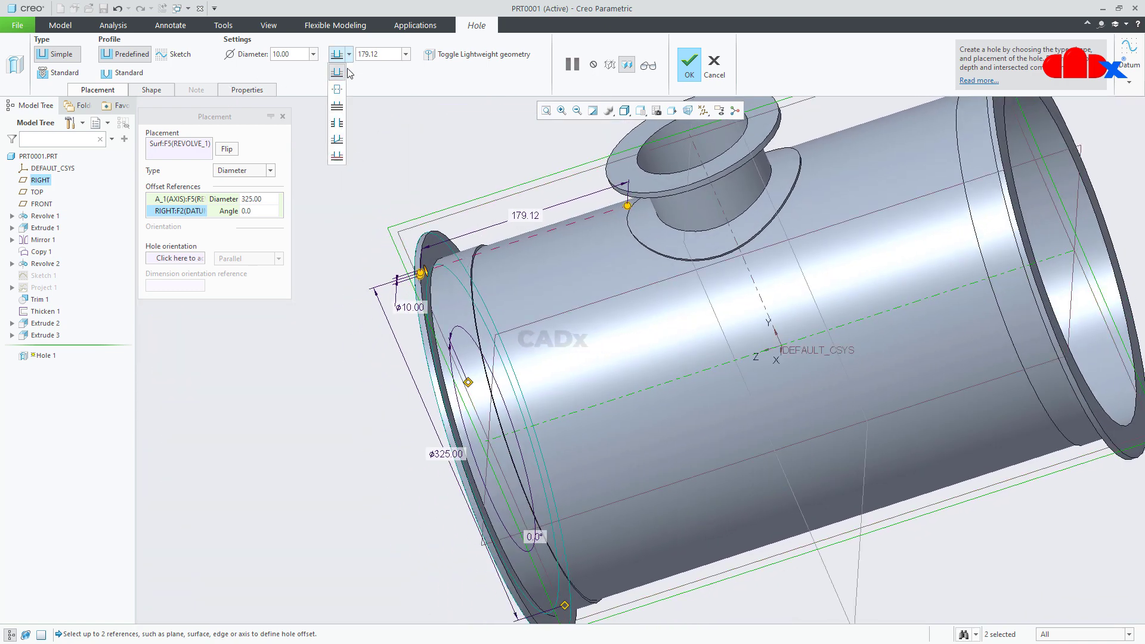
pyautogui.click(337, 156)
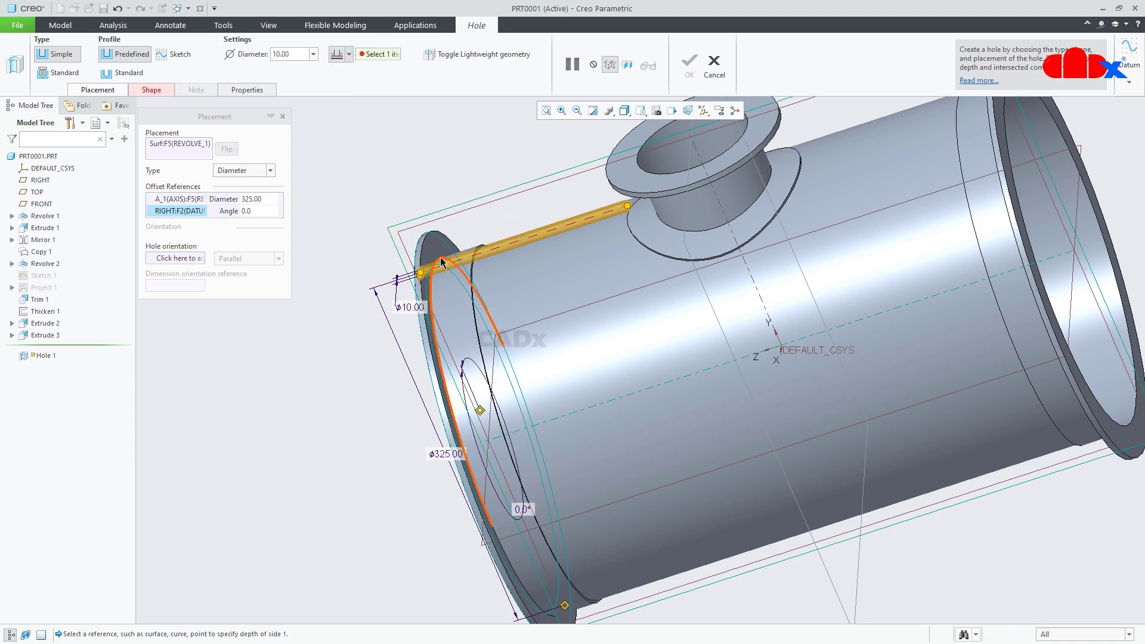
pyautogui.scroll(4, 439, 254)
pyautogui.click(458, 239)
pyautogui.scroll(-3, 458, 239)
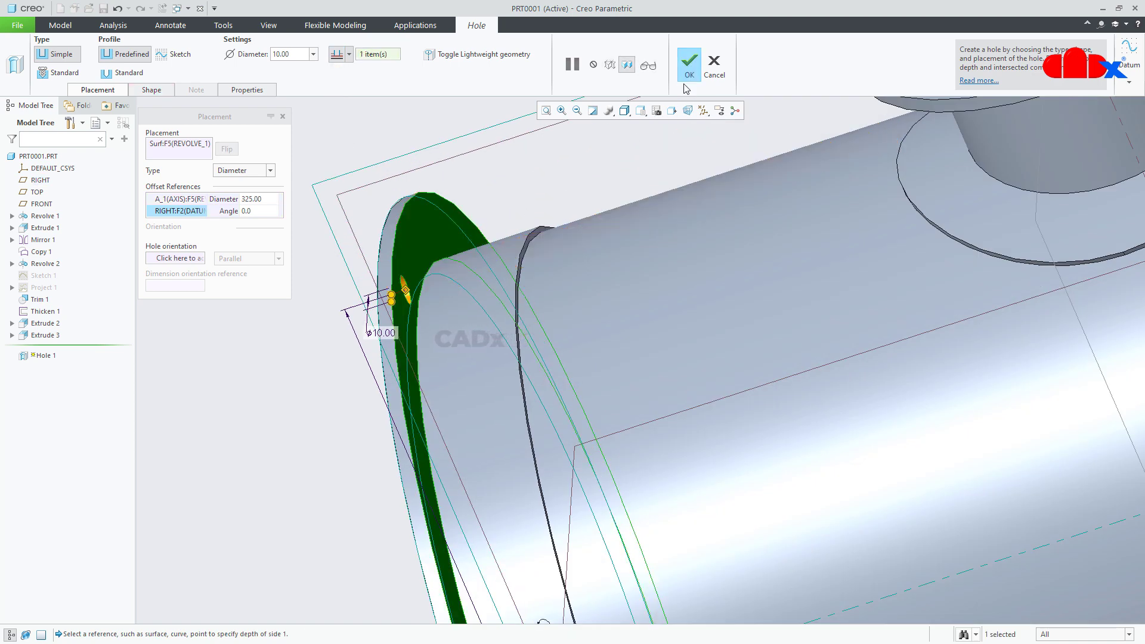
pyautogui.click(689, 61)
pyautogui.hotkey('ctrl', 'd')
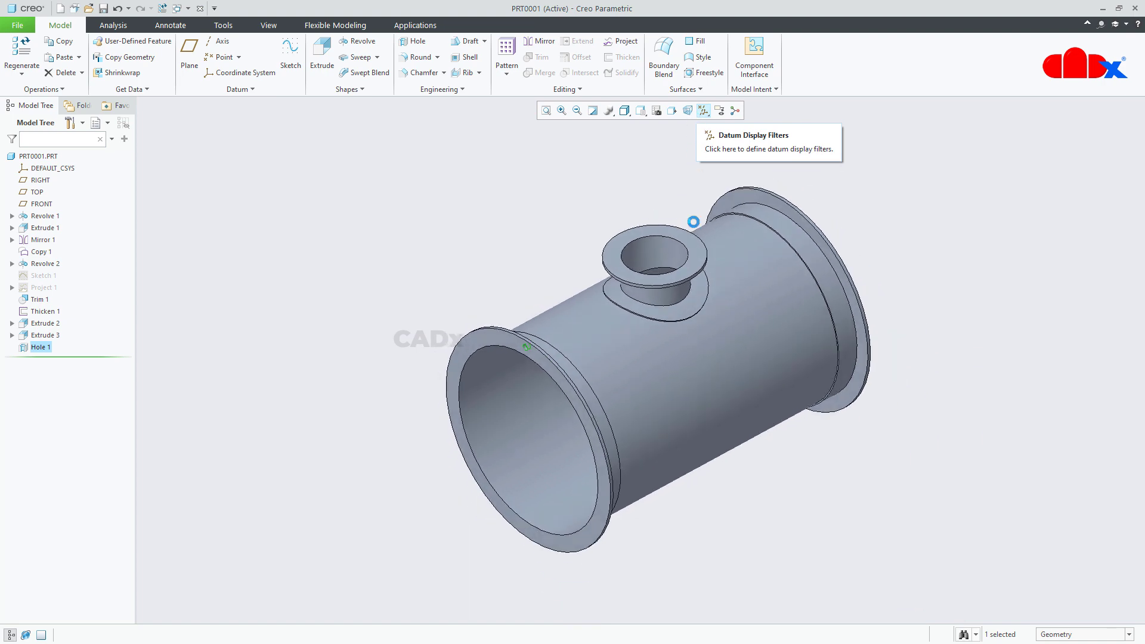
# Select Hole 1 in the model tree and start an Axis pattern.
pyautogui.click(761, 504)
pyautogui.scroll(4, 587, 312)
pyautogui.moveTo(588, 311); pyautogui.dragTo(613, 295, button='middle')
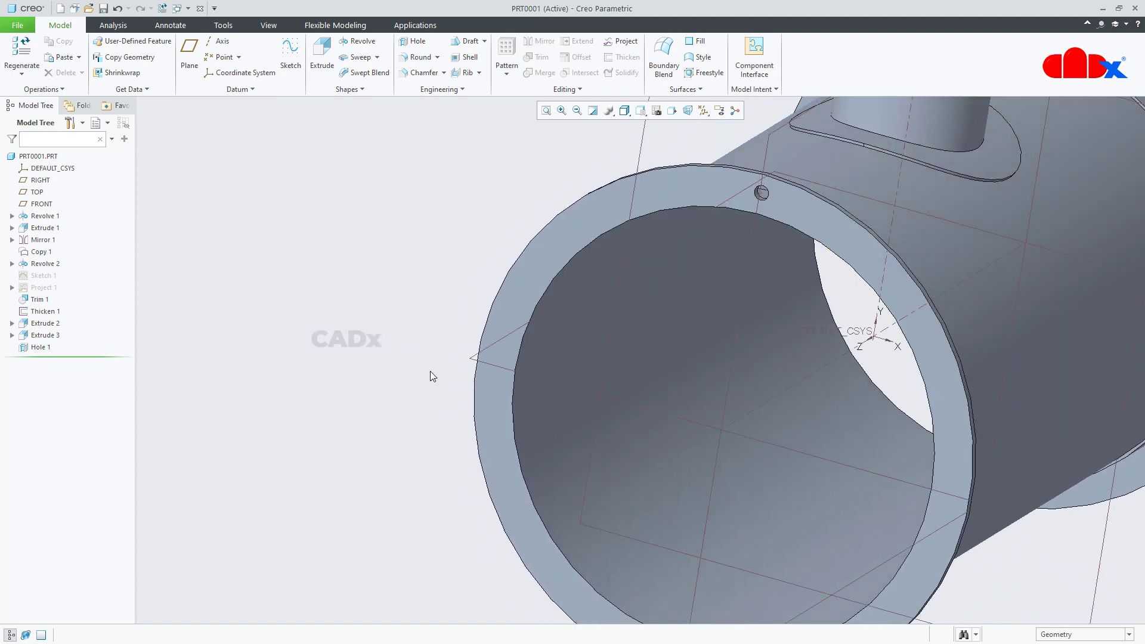
pyautogui.click(43, 348)
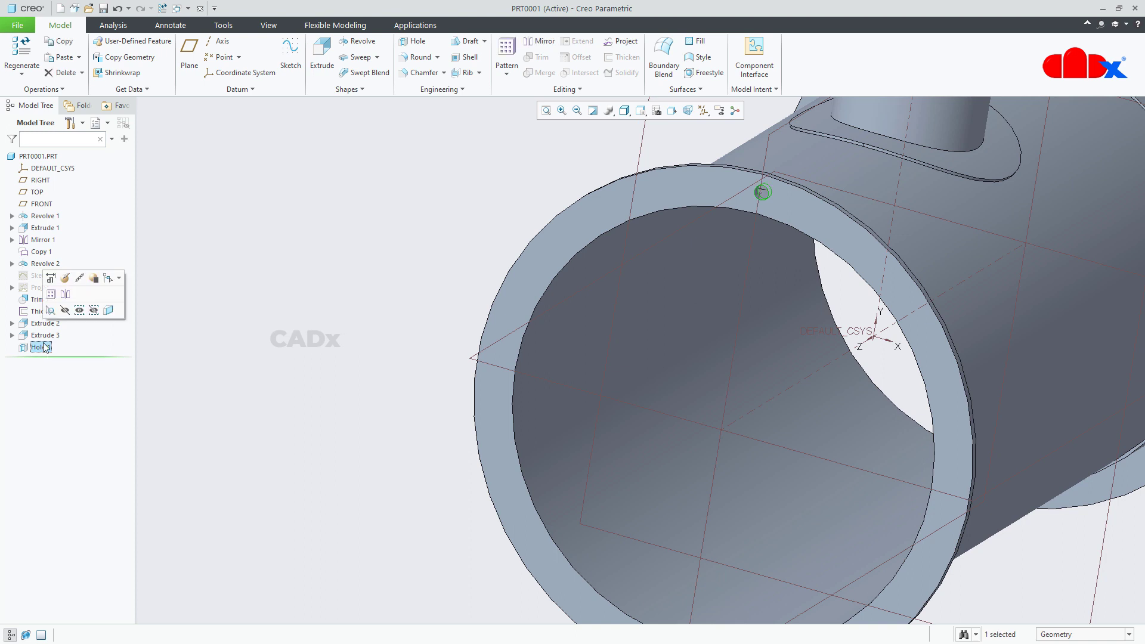
pyautogui.click(51, 294)
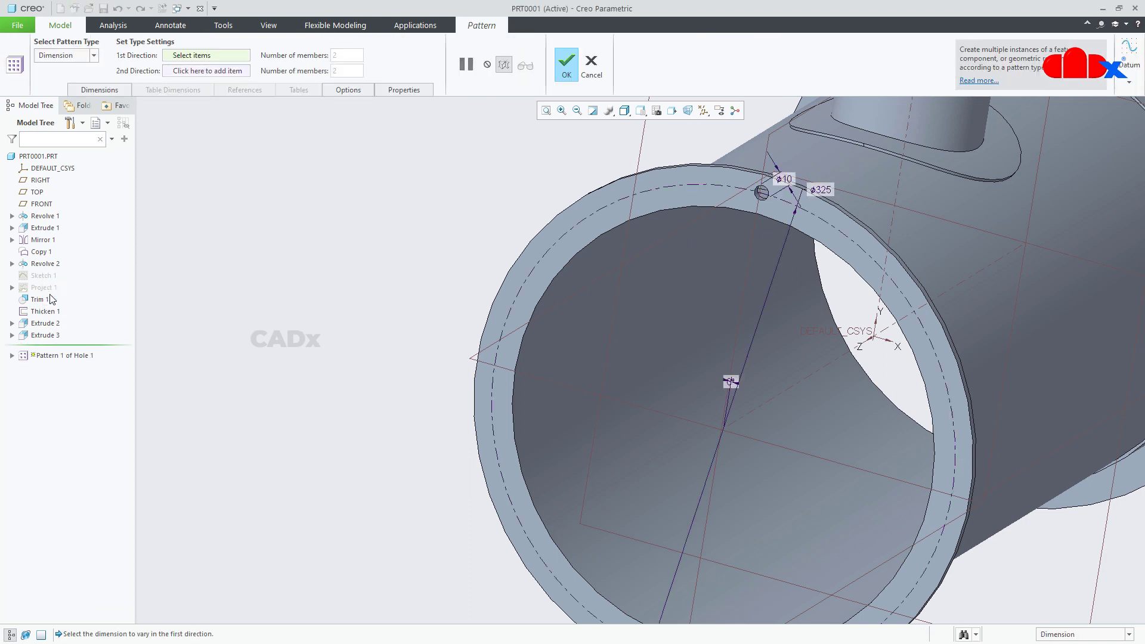
pyautogui.click(66, 55)
pyautogui.click(48, 85)
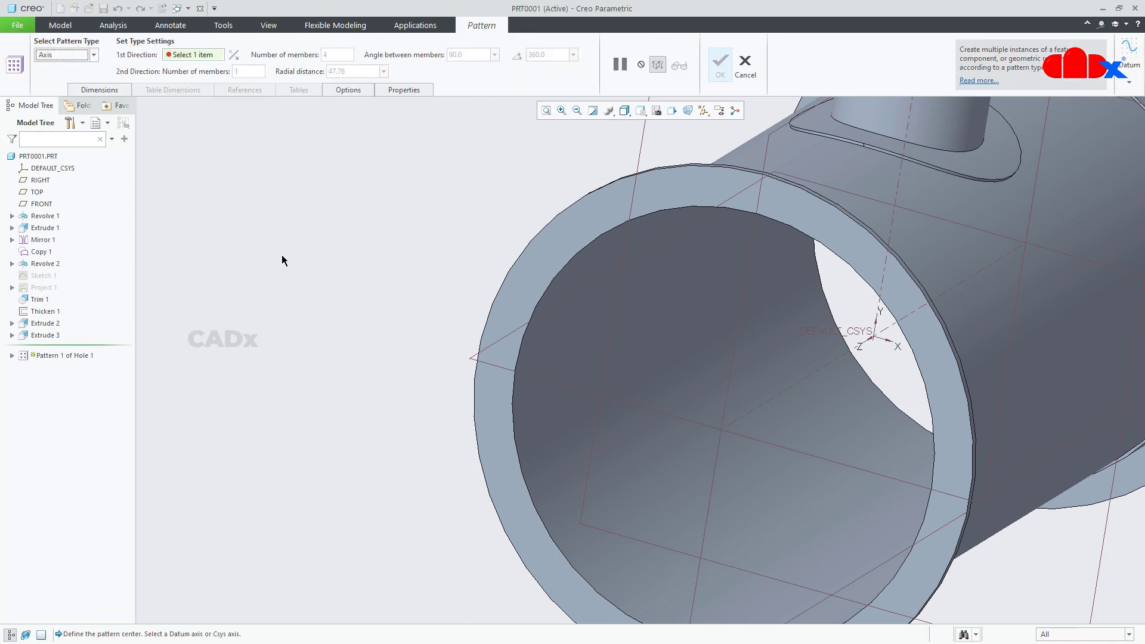
# Pattern around the pipe axis with 16 members spanning 360°.
pyautogui.click(756, 408)
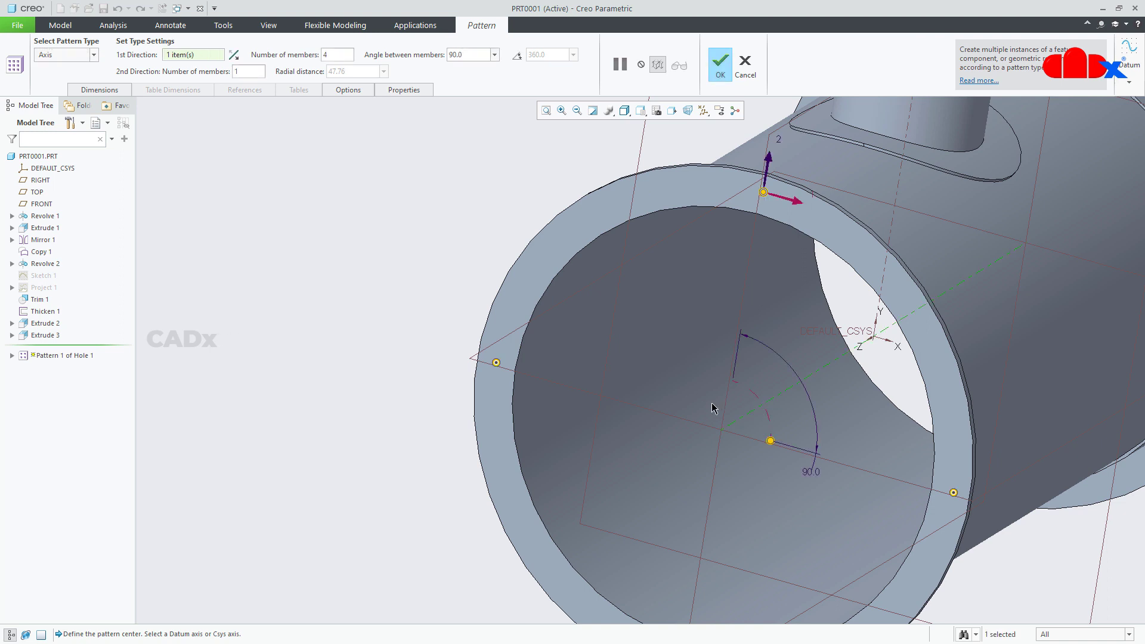
pyautogui.scroll(-5, 715, 406)
pyautogui.click(517, 56)
pyautogui.doubleClick(343, 57)
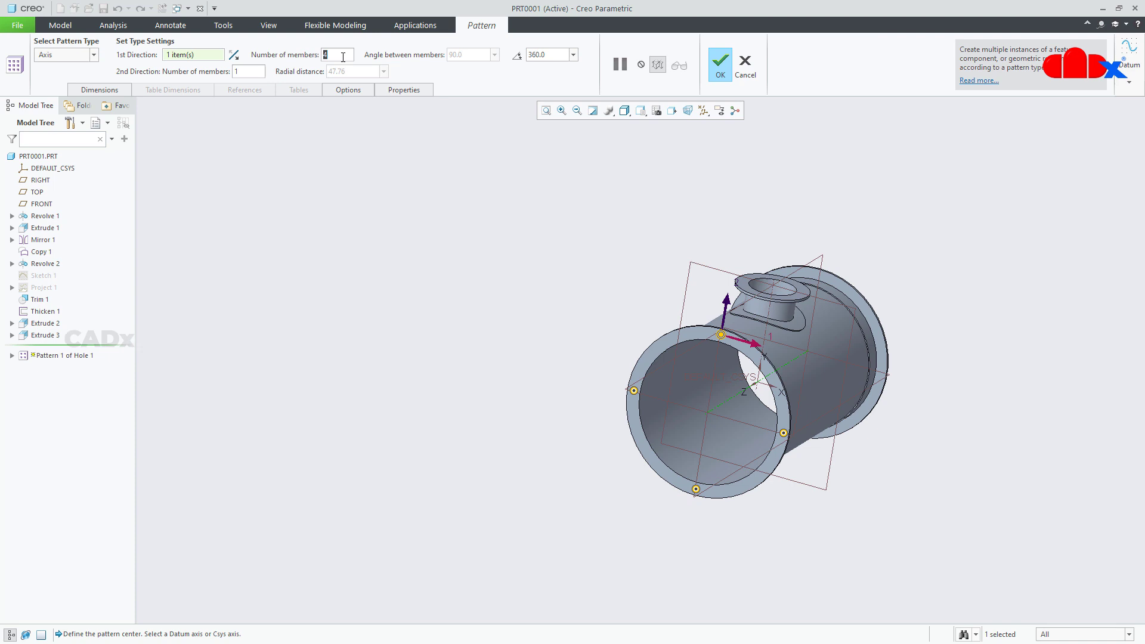
pyautogui.write('16')
pyautogui.press('Return')
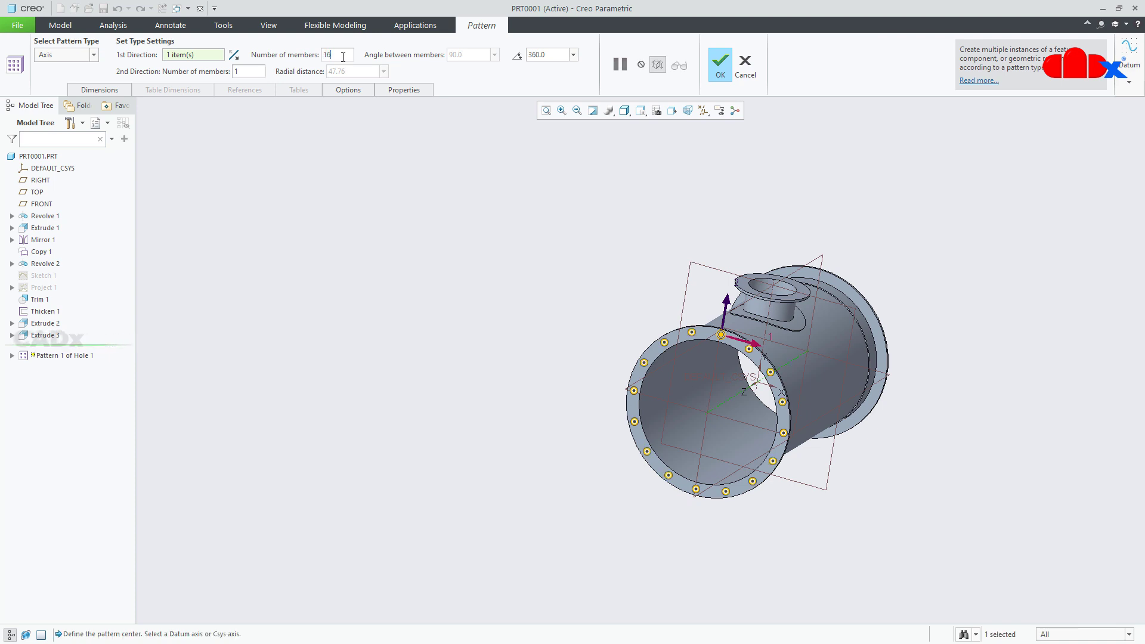
pyautogui.click(715, 66)
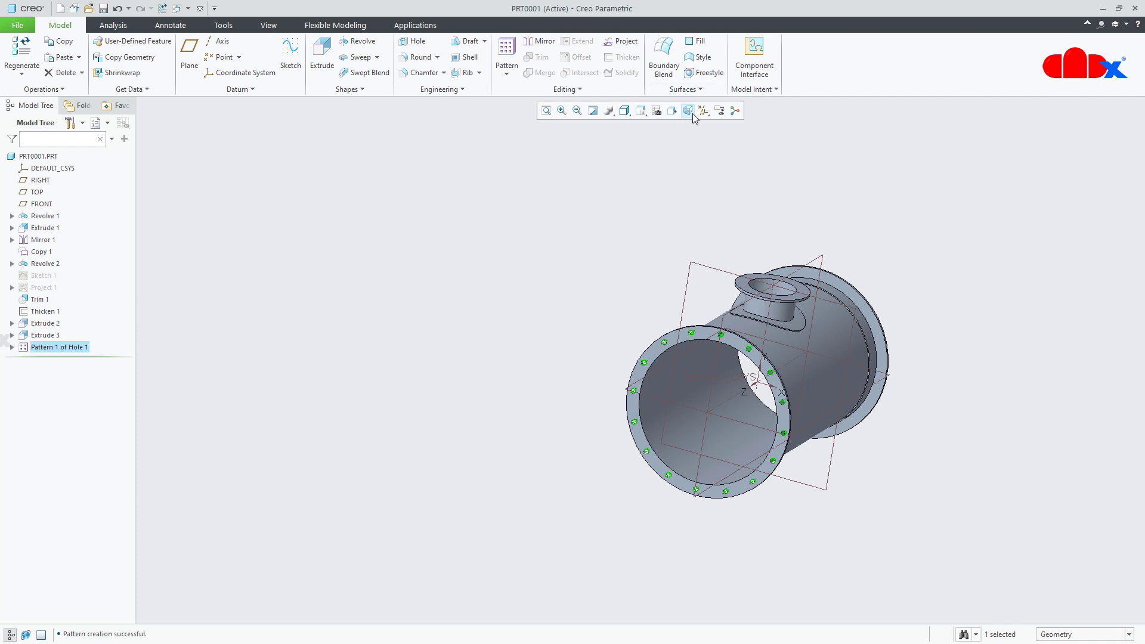
# Hide all datum features, restore the standard orientation, and select Pattern 1 of Hole 1.
pyautogui.click(703, 111)
pyautogui.click(704, 127)
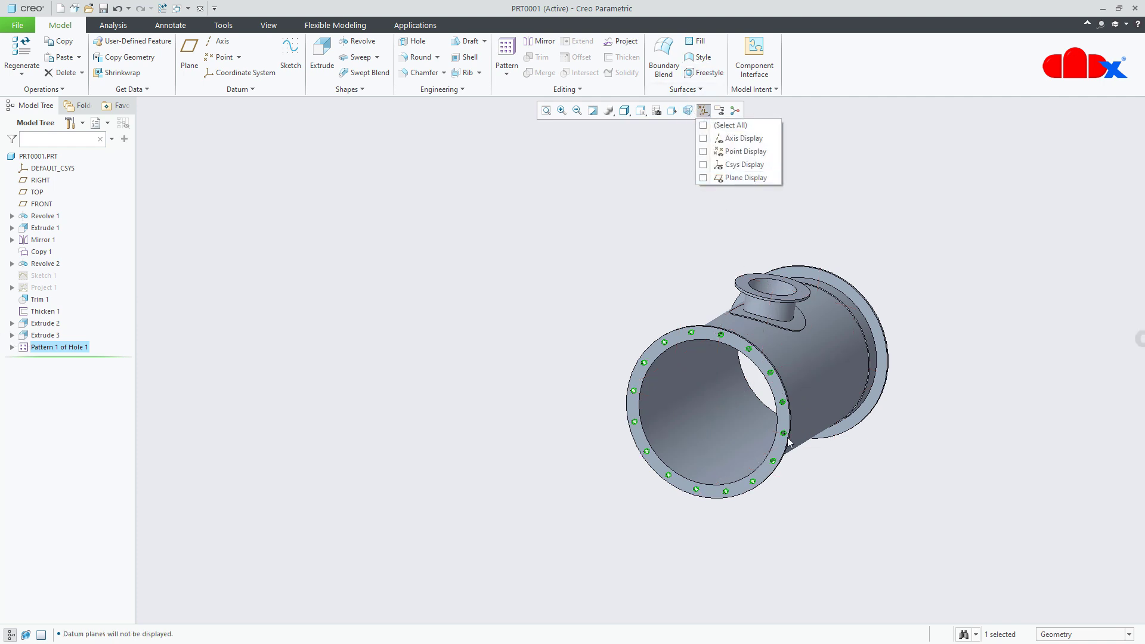
pyautogui.hotkey('ctrl', 'd')
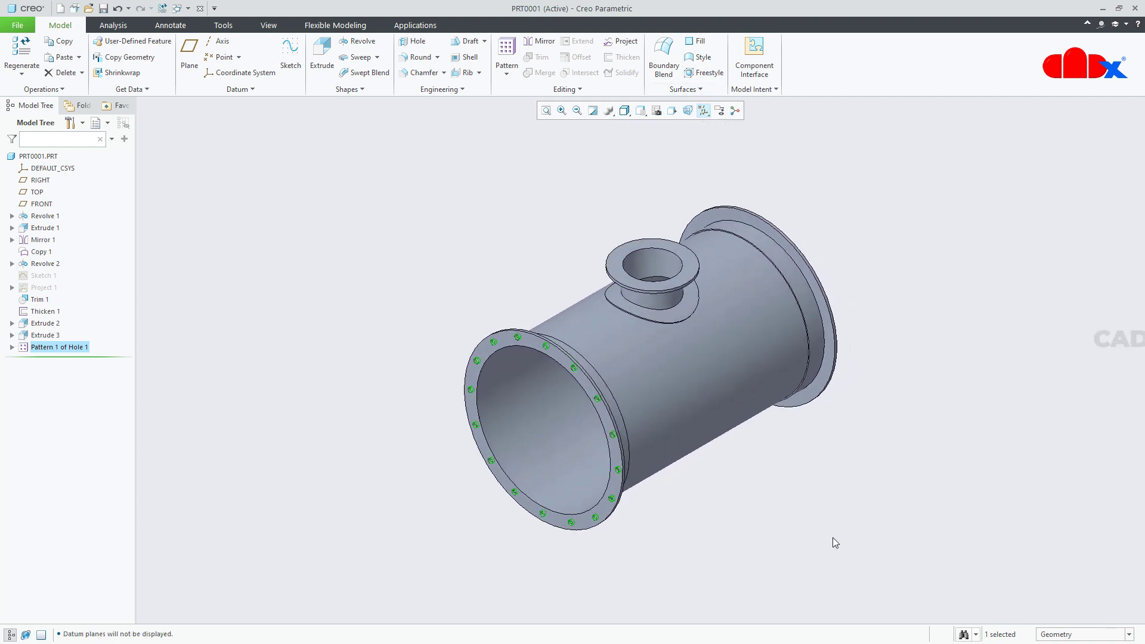
pyautogui.click(833, 542)
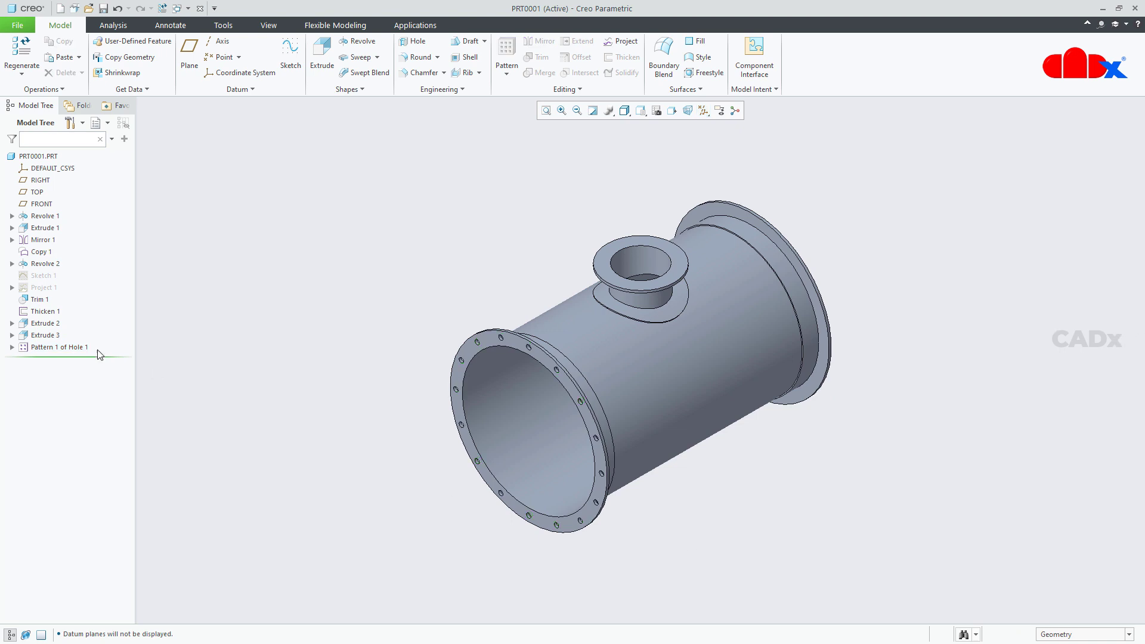
pyautogui.click(66, 347)
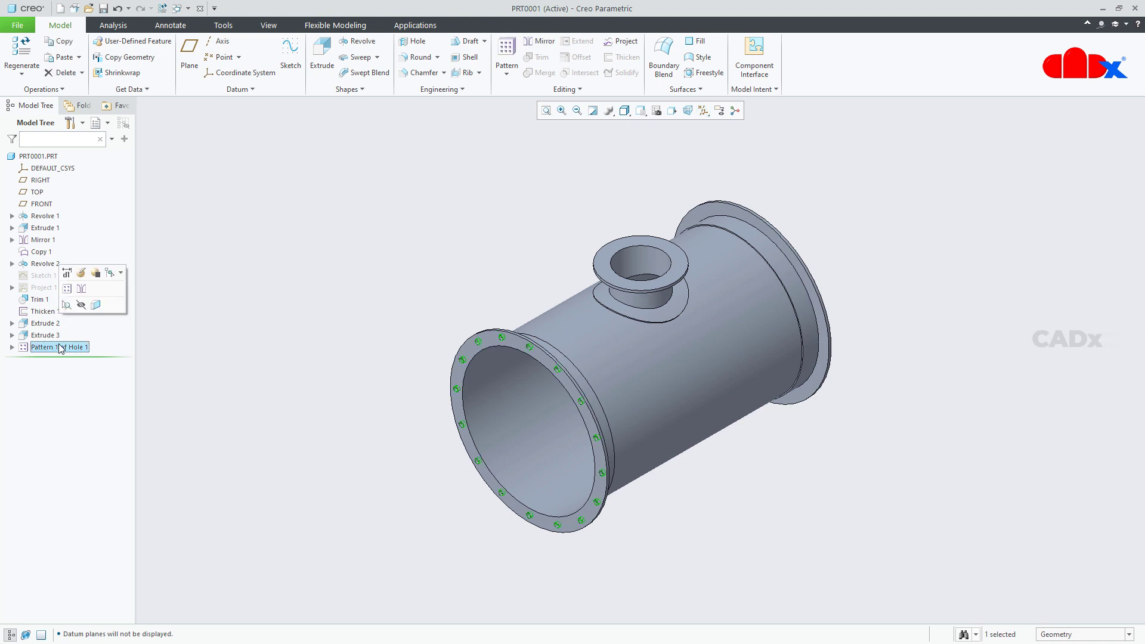
pyautogui.click(81, 289)
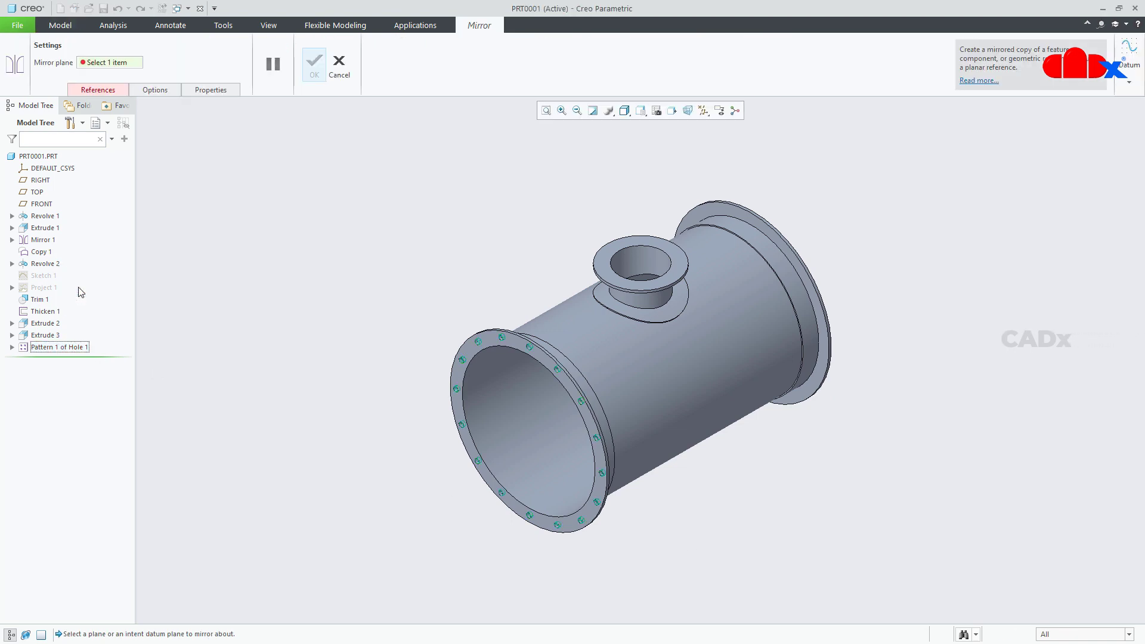
# Mirror the hole pattern across the FRONT plane.
pyautogui.click(704, 110)
pyautogui.click(705, 177)
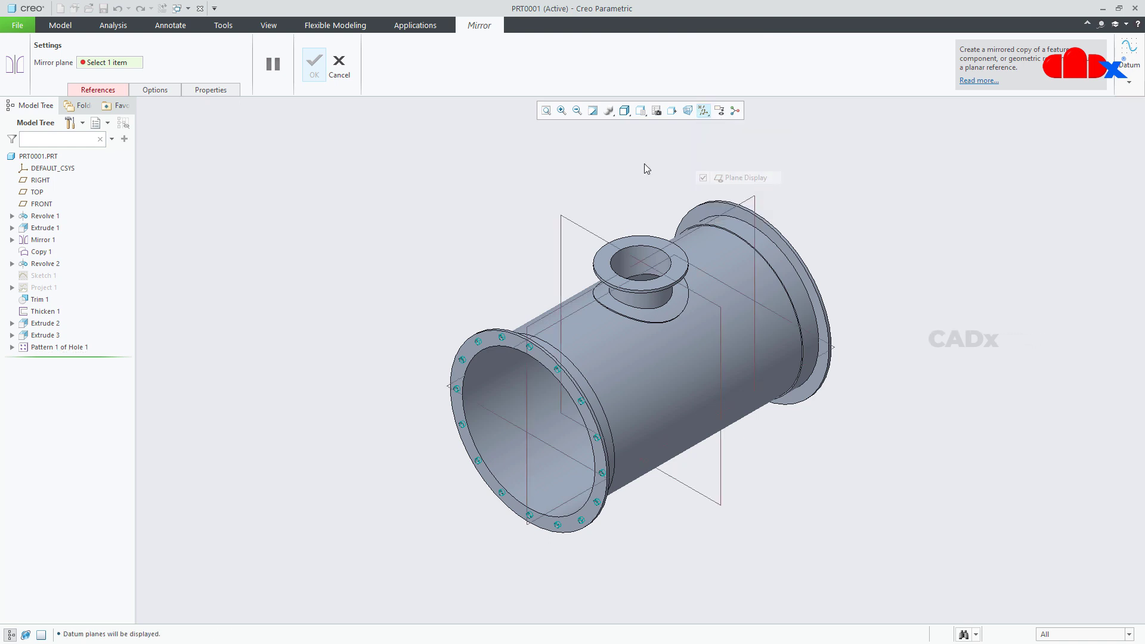
pyautogui.click(576, 226)
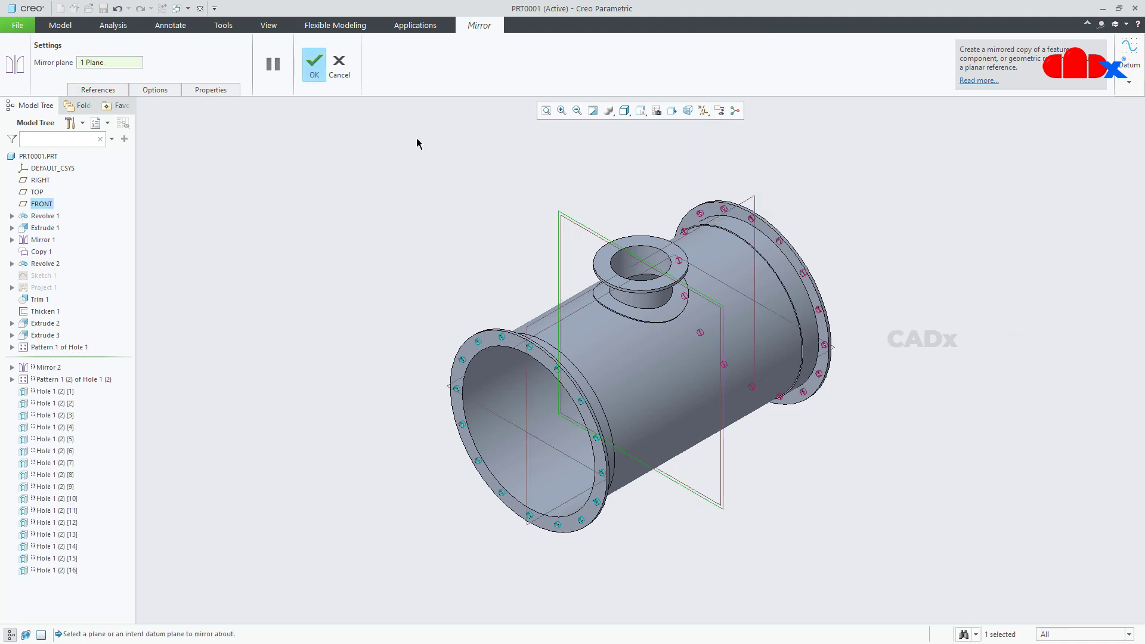
pyautogui.click(312, 65)
# Hide the datum planes again.
pyautogui.click(398, 200)
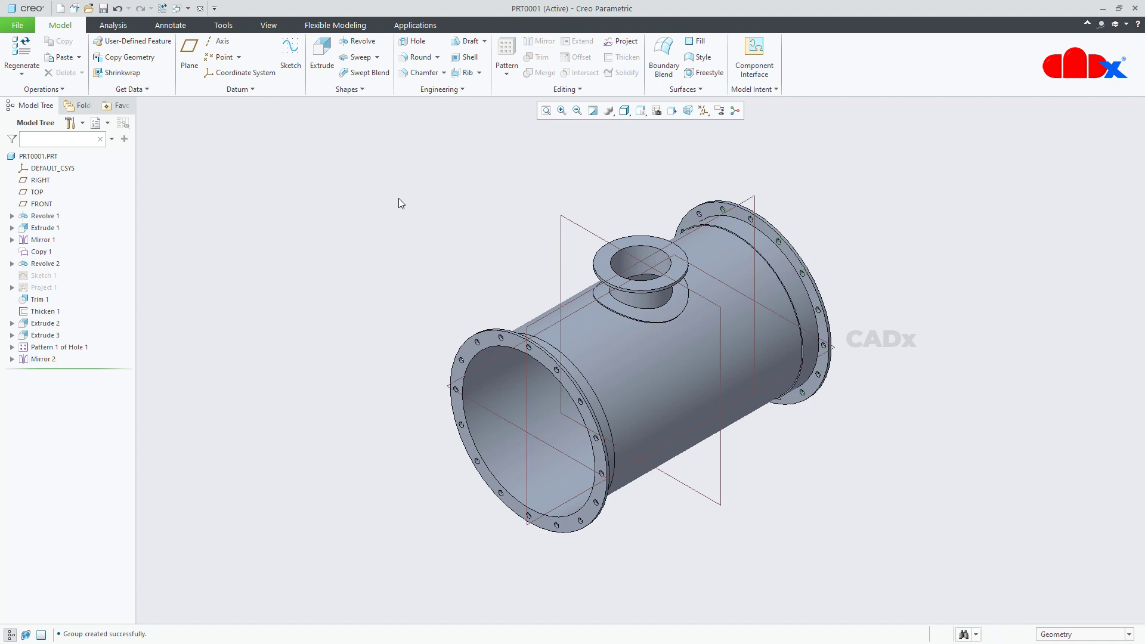
pyautogui.click(704, 112)
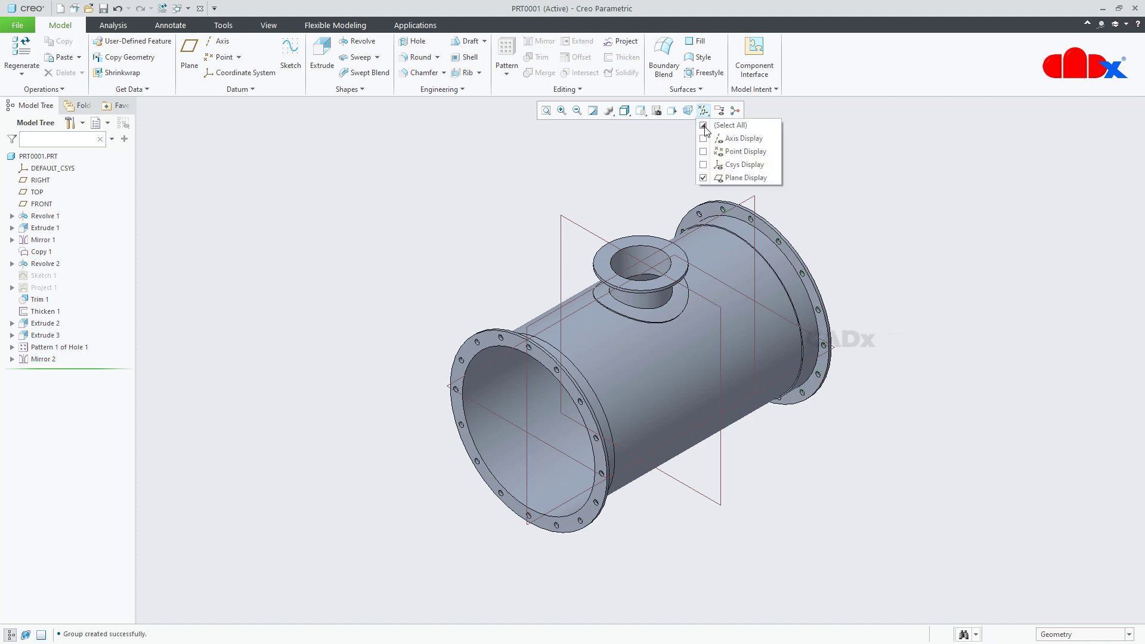
pyautogui.click(706, 177)
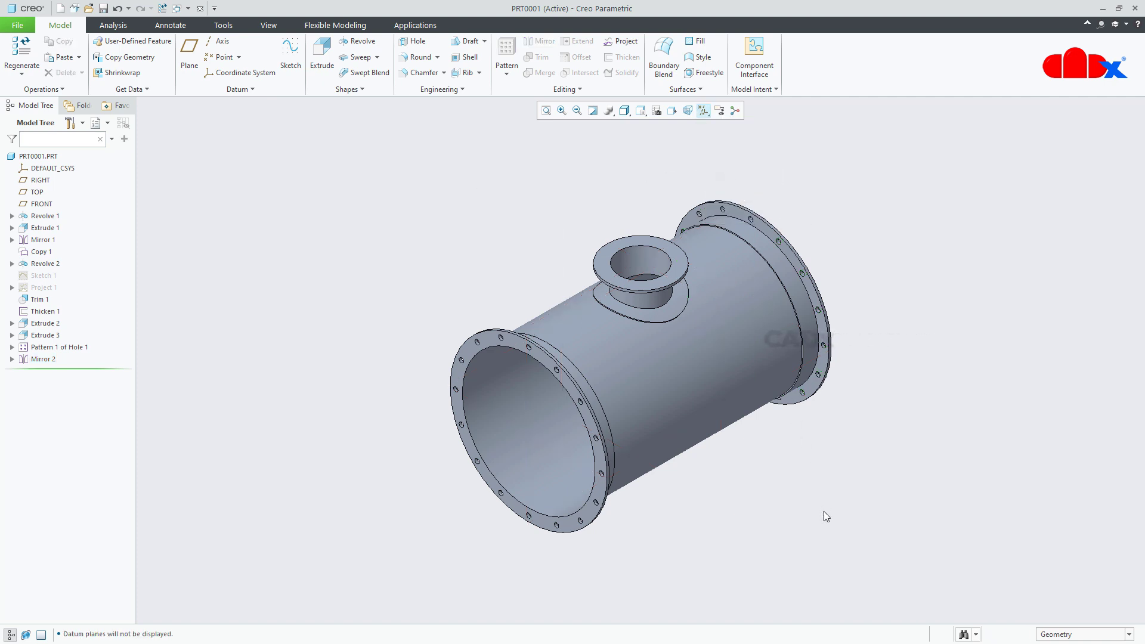
pyautogui.click(416, 42)
# Place a new hole on the nozzle flange's top face, referenced to the nozzle axis, with datums shown.
pyautogui.scroll(-3, 677, 217)
pyautogui.click(662, 304)
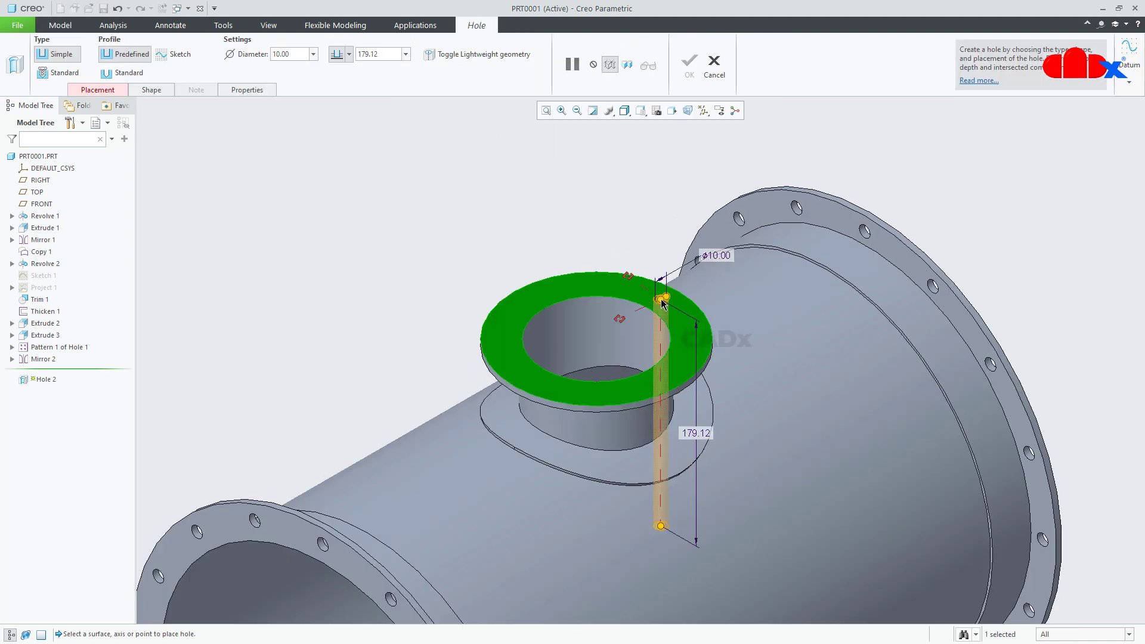
pyautogui.click(702, 110)
pyautogui.click(704, 125)
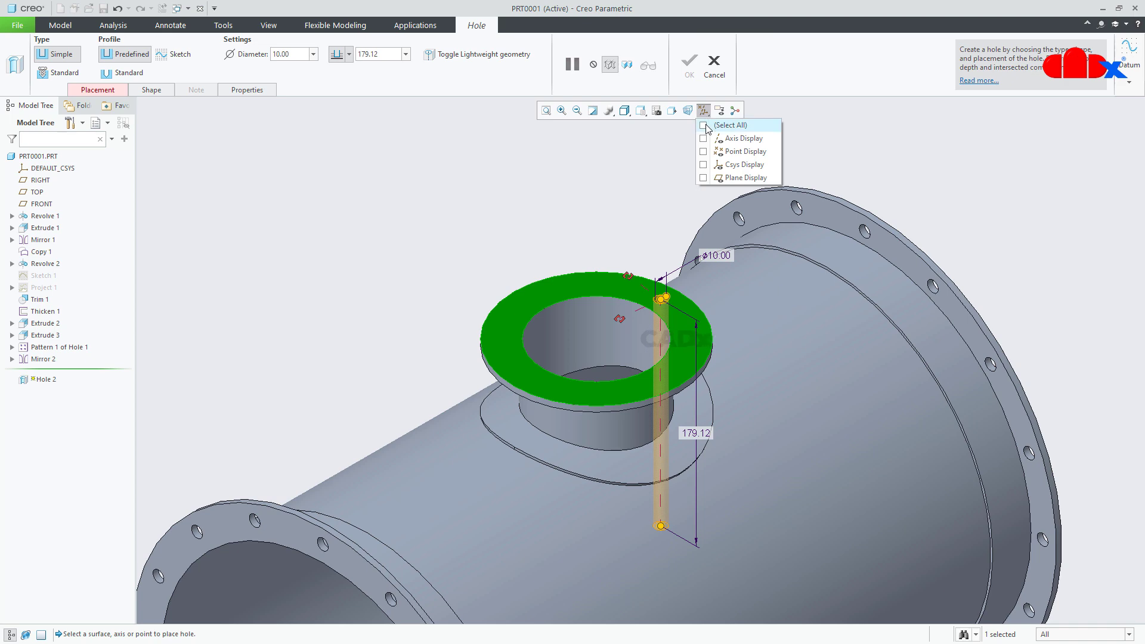
pyautogui.moveTo(625, 162); pyautogui.dragTo(614, 325, button='middle')
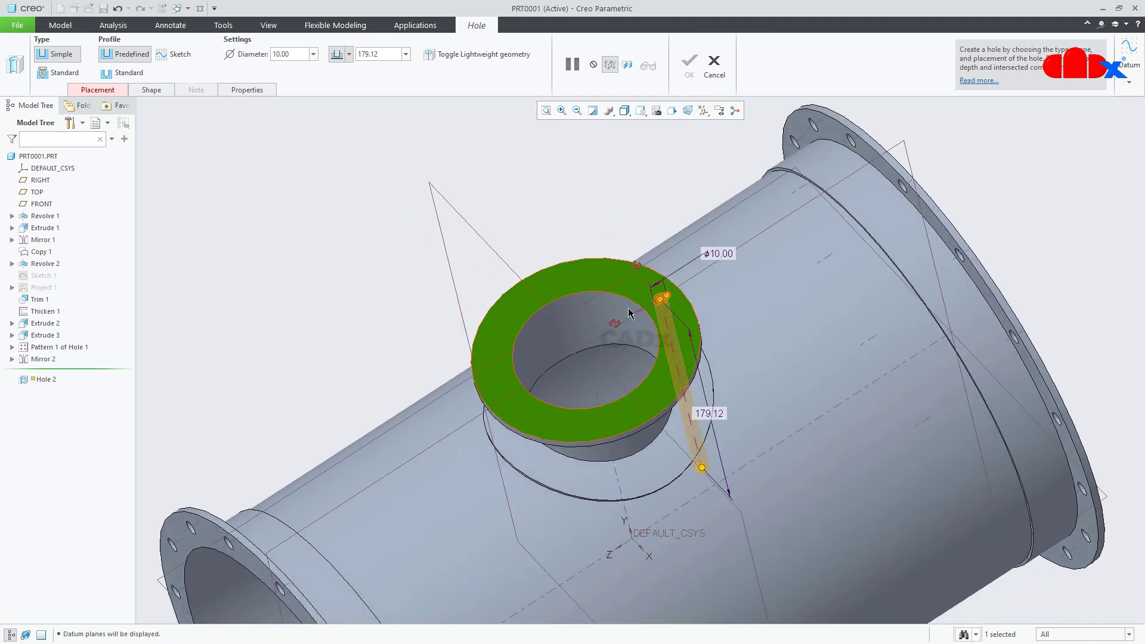
pyautogui.moveTo(597, 390); pyautogui.dragTo(586, 350)
# Position the hole by Diameter on a 125 bolt circle.
pyautogui.click(97, 89)
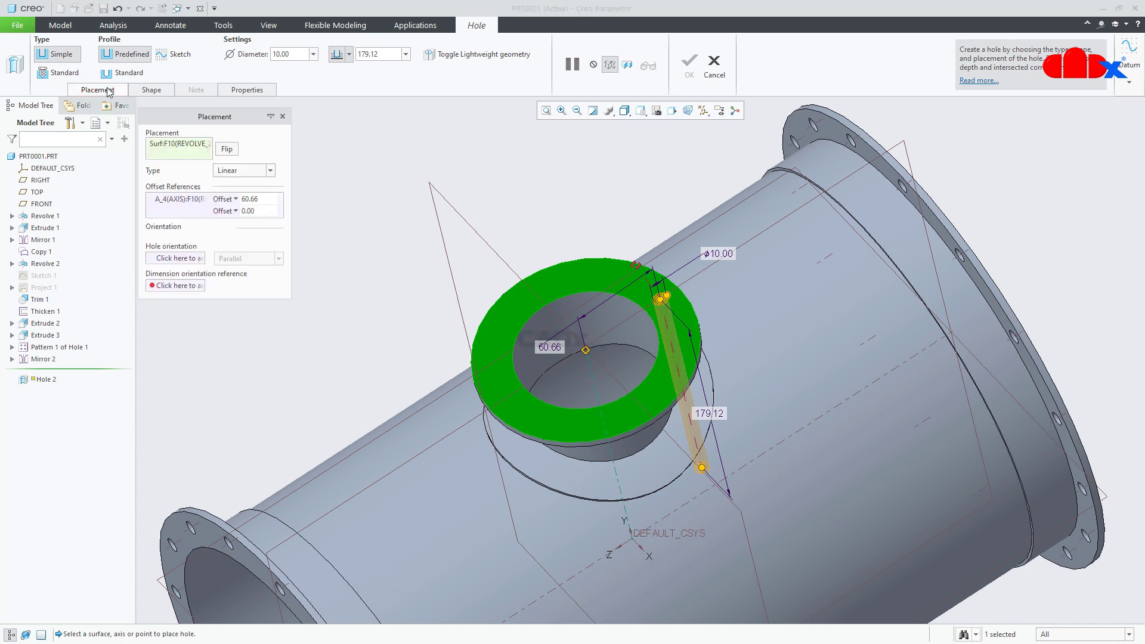
pyautogui.click(242, 170)
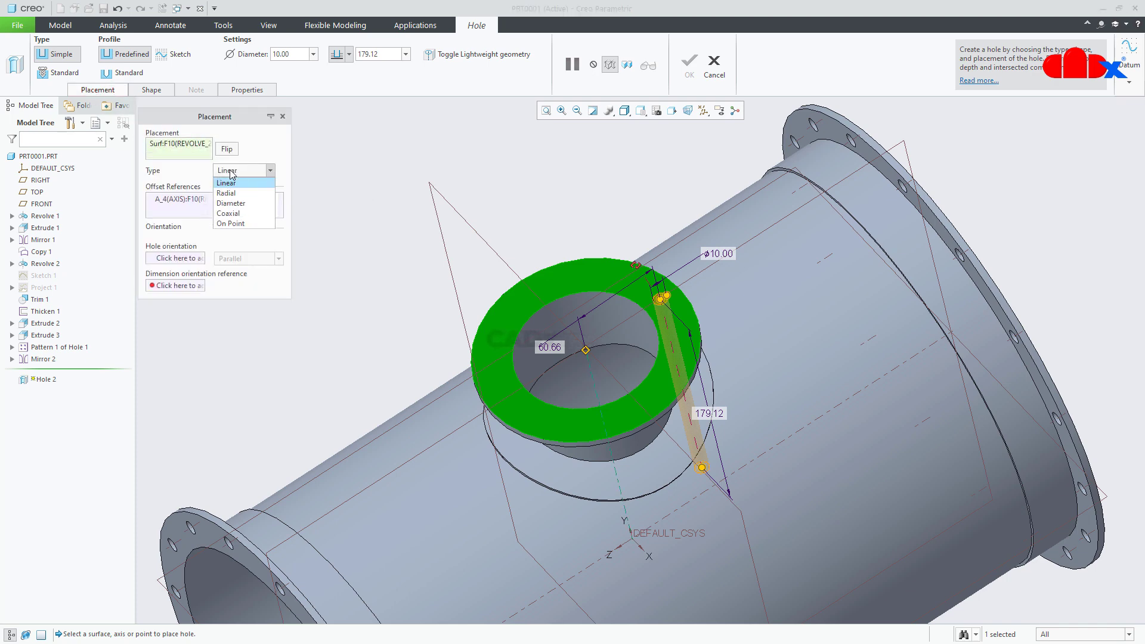
pyautogui.click(226, 203)
pyautogui.doubleClick(482, 398)
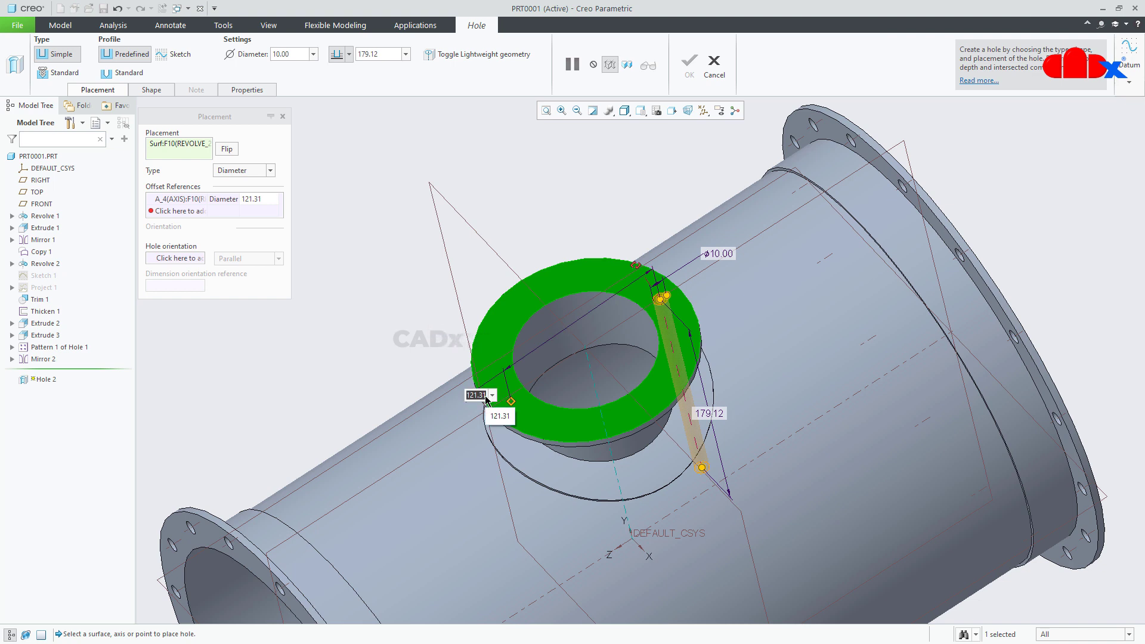
pyautogui.write('125')
pyautogui.press('Return')
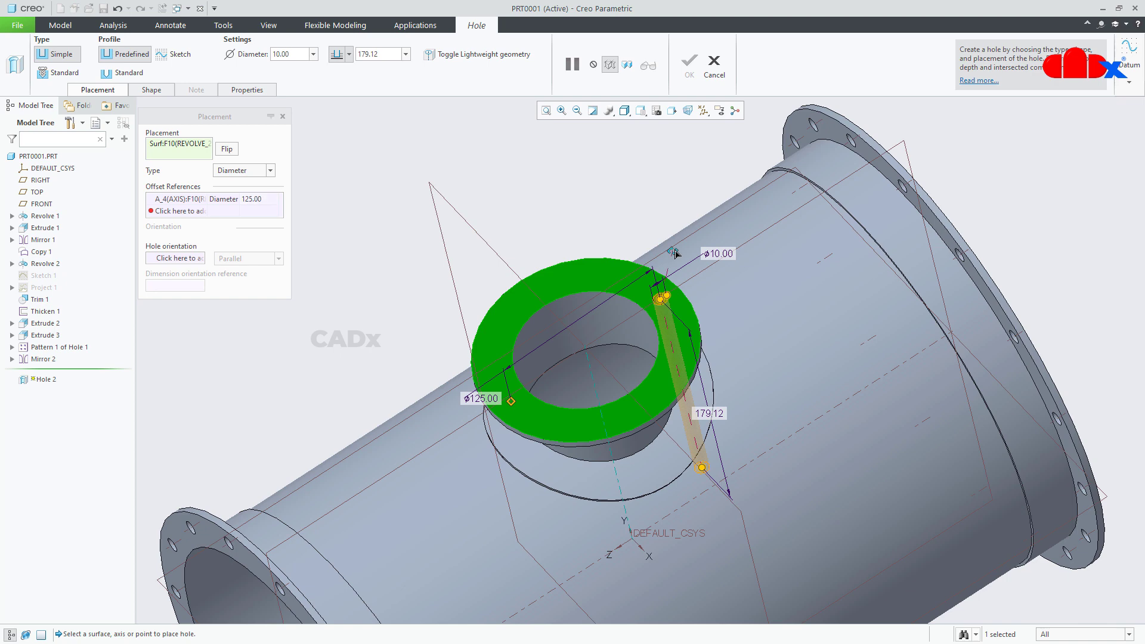
# Set the hole's angle to 0° from the RIGHT plane.
pyautogui.click(719, 264)
pyautogui.moveTo(719, 264); pyautogui.dragTo(730, 277, button='middle')
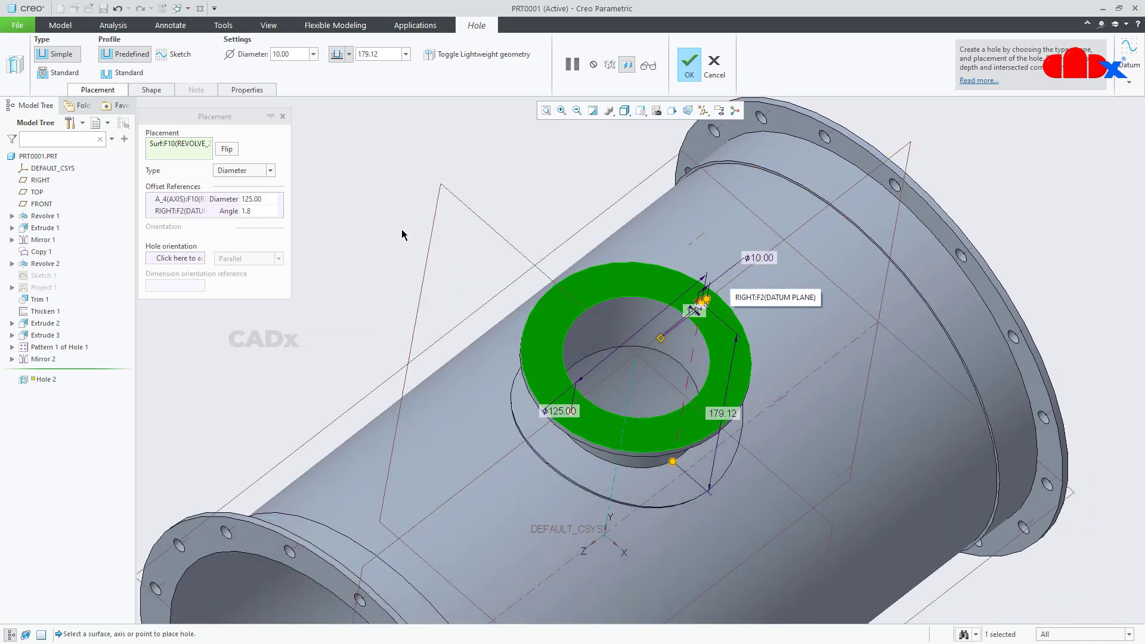
pyautogui.click(258, 212)
pyautogui.write('0')
pyautogui.press('Return')
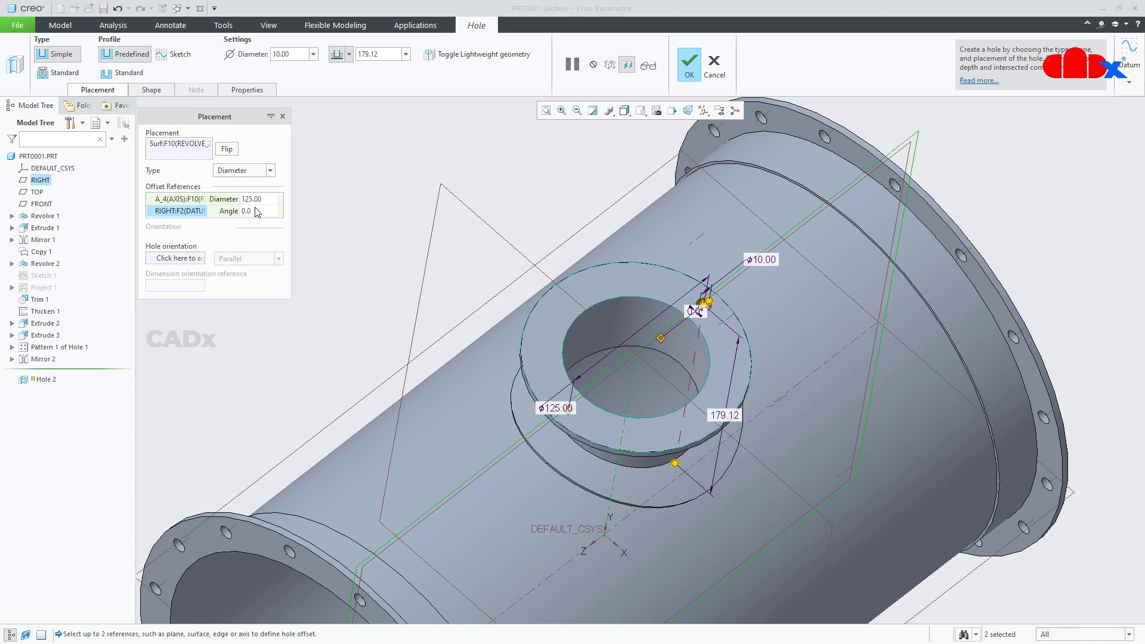
pyautogui.moveTo(540, 251); pyautogui.dragTo(638, 328, button='middle')
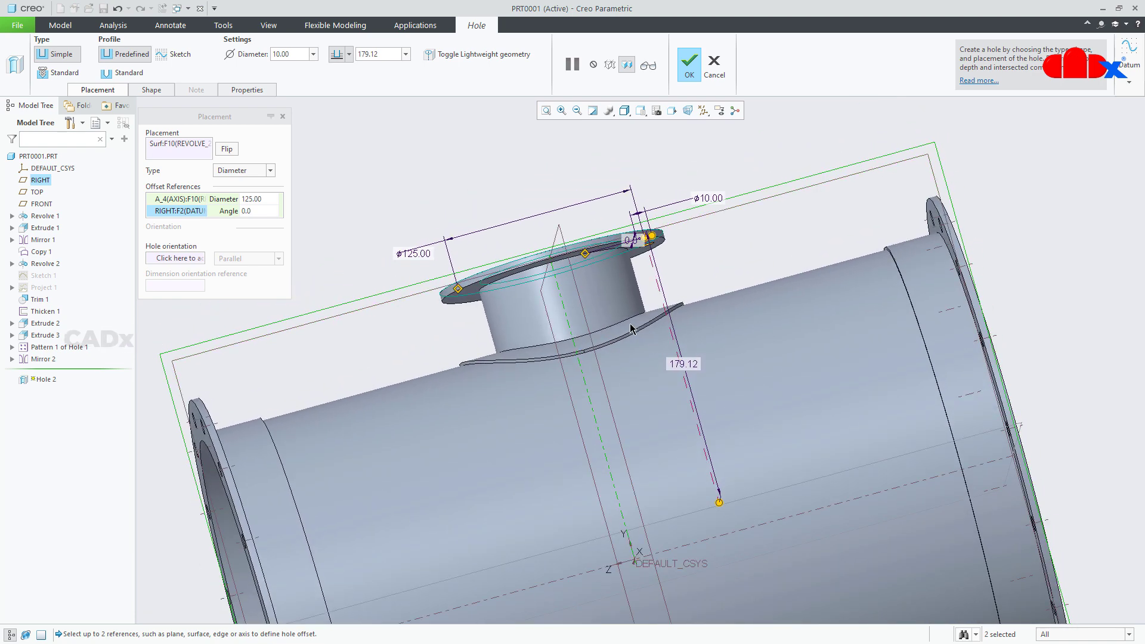
# Drill the hole up to the selected flange face to complete Hole 2.
pyautogui.click(349, 54)
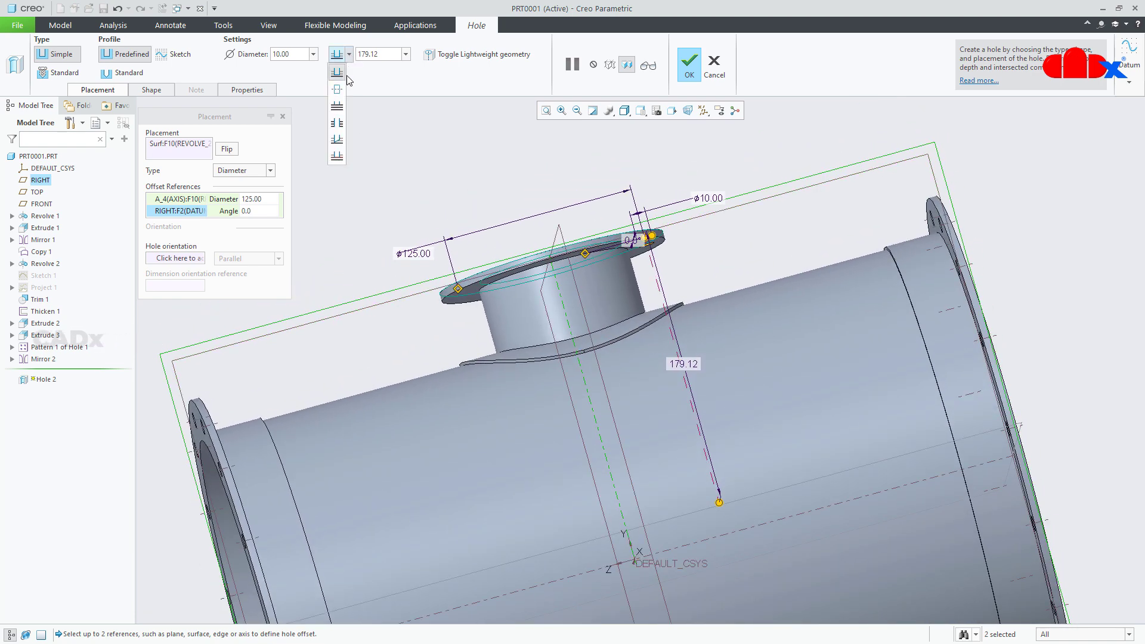
pyautogui.click(337, 156)
pyautogui.moveTo(567, 263); pyautogui.dragTo(656, 167, button='middle')
pyautogui.click(611, 162)
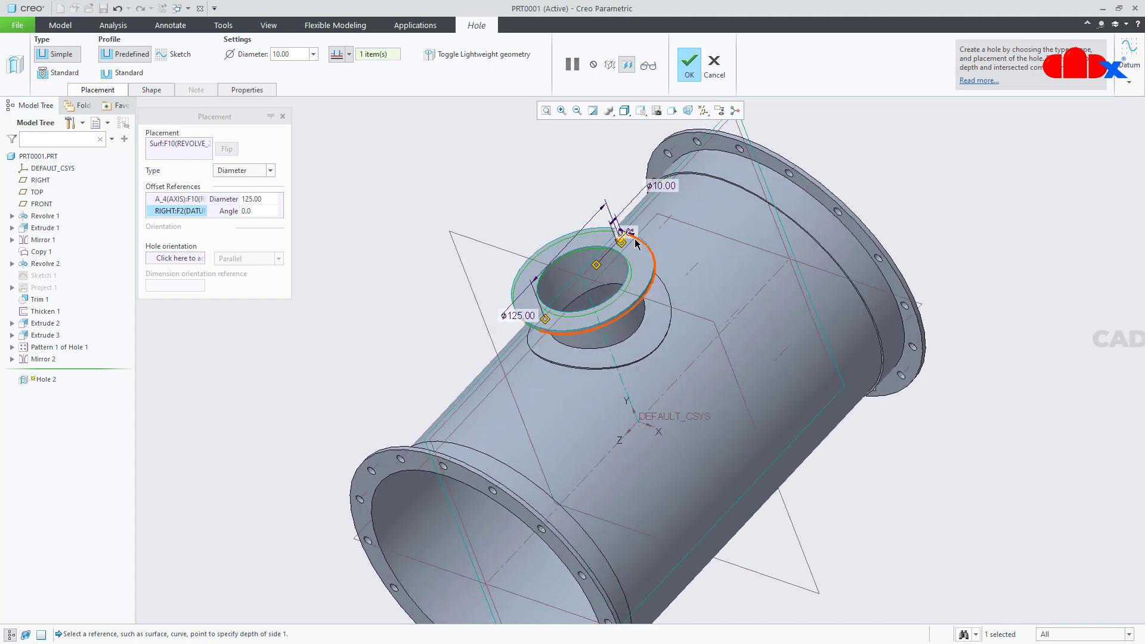
pyautogui.scroll(-6, 653, 125)
pyautogui.click(689, 65)
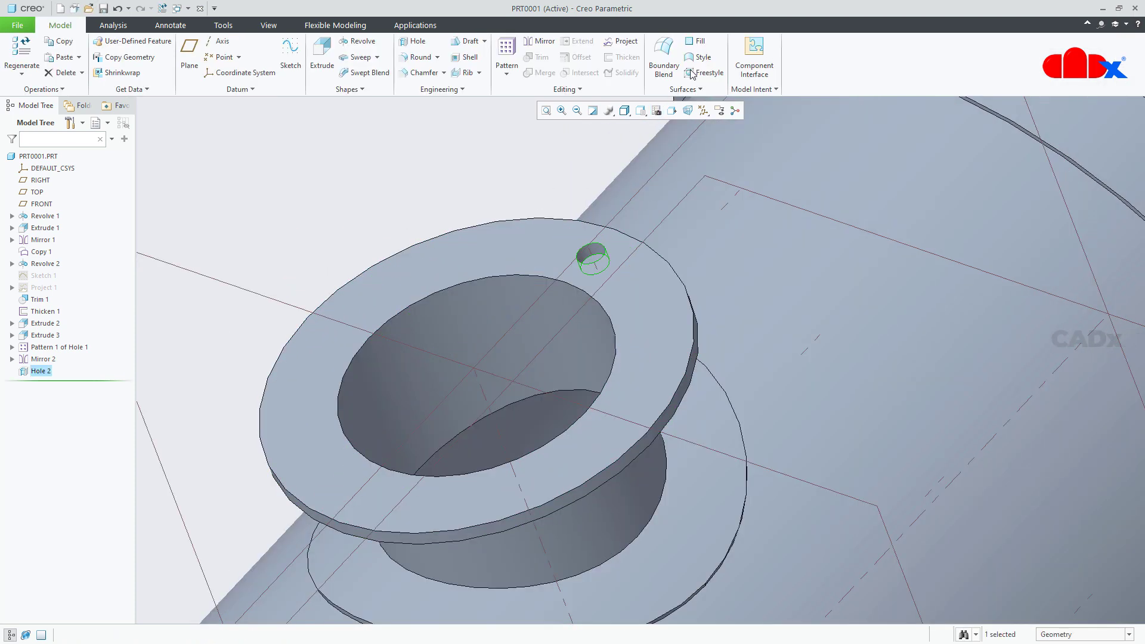
# Pattern Hole 2 axially around the nozzle axis with 8 members over 360°.
pyautogui.click(507, 52)
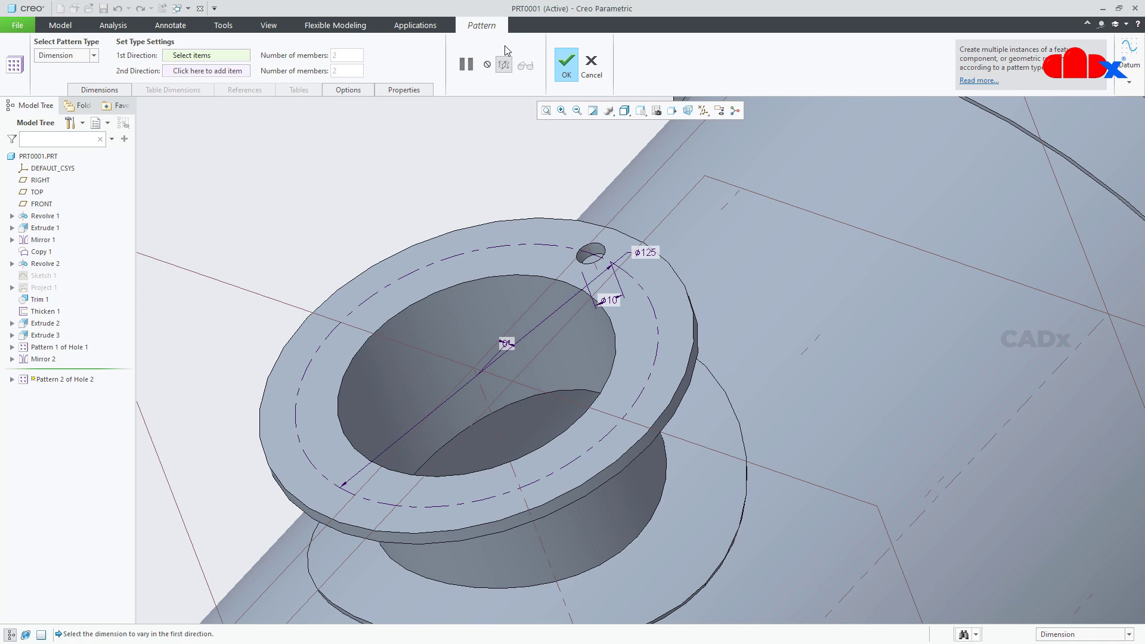
pyautogui.click(64, 56)
pyautogui.click(53, 83)
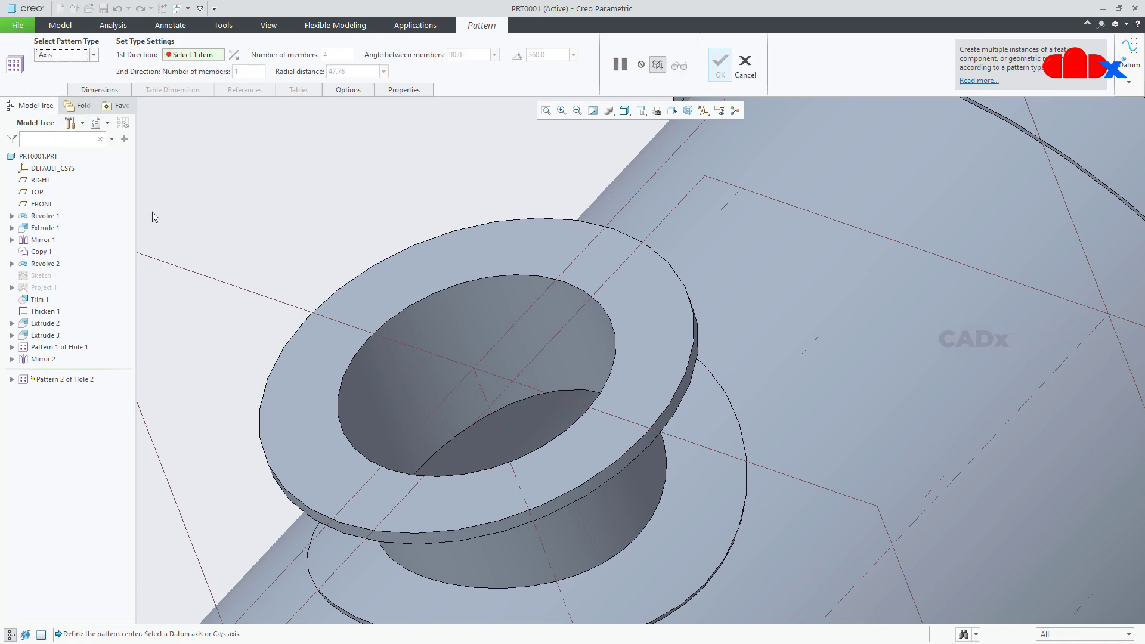
pyautogui.click(506, 446)
pyautogui.scroll(-4, 596, 370)
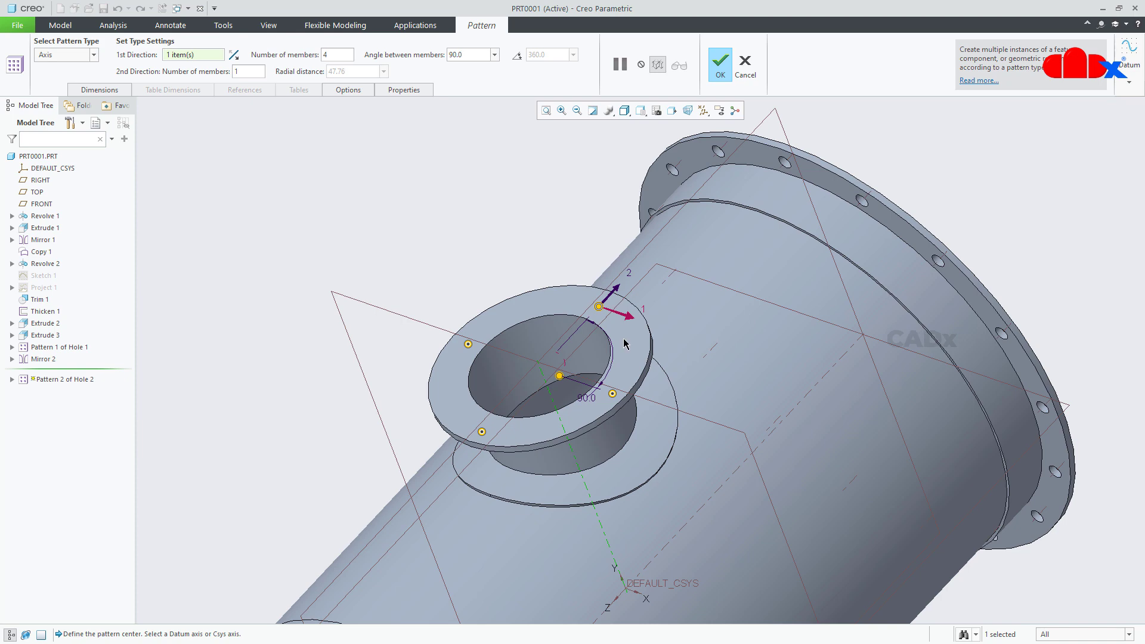
pyautogui.click(517, 56)
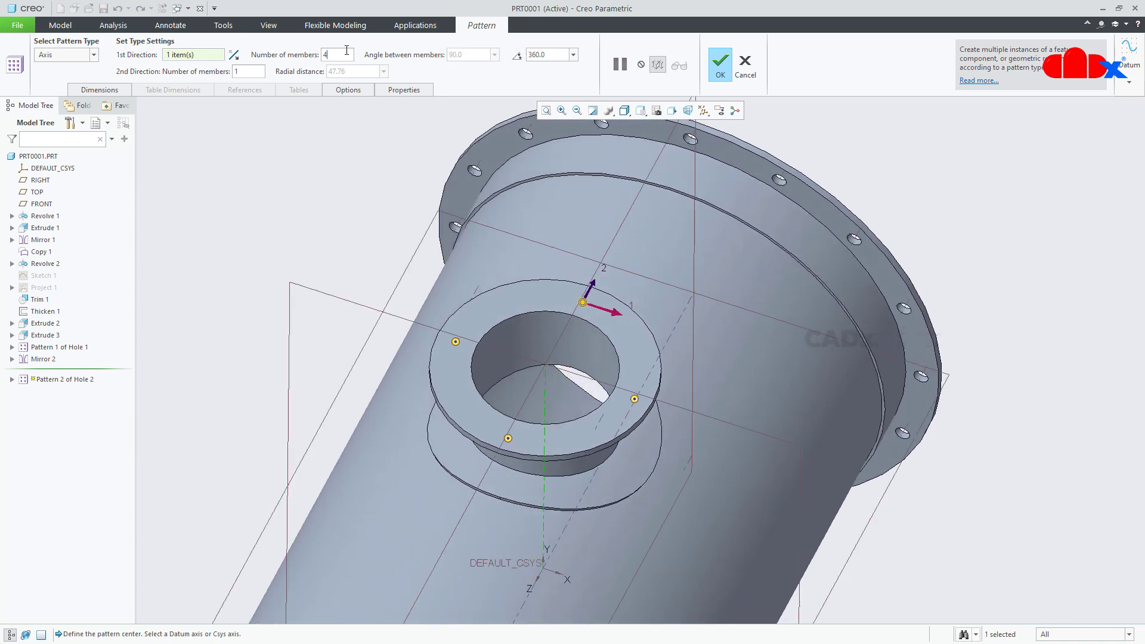
pyautogui.write('8')
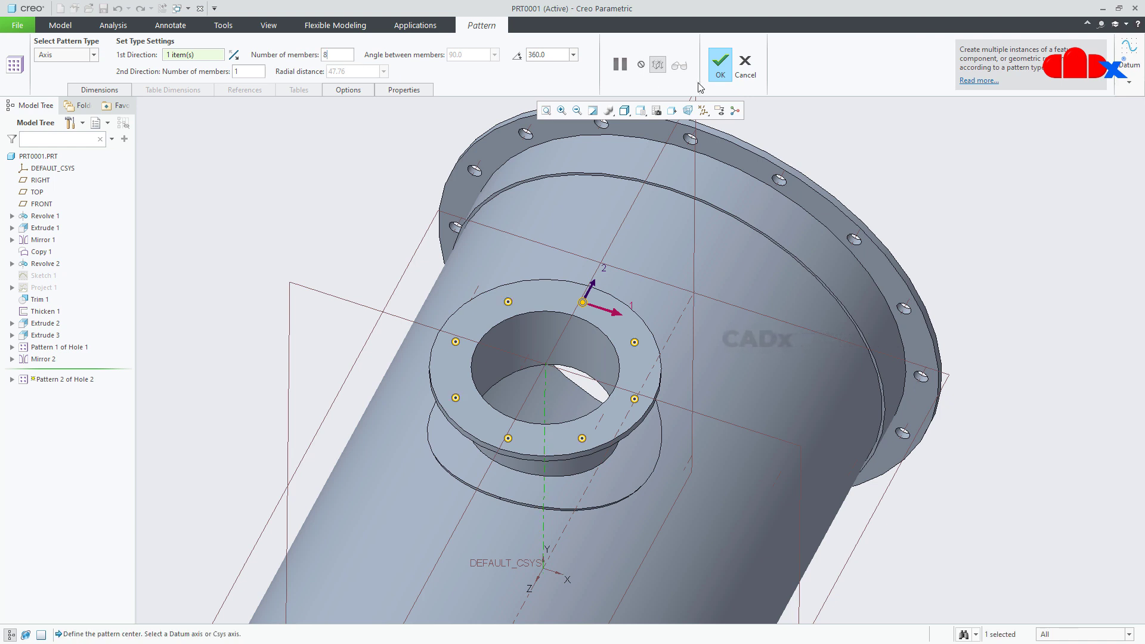
pyautogui.click(720, 77)
# Hide all datum planes, axes and coordinate systems and return to the default view.
pyautogui.click(703, 111)
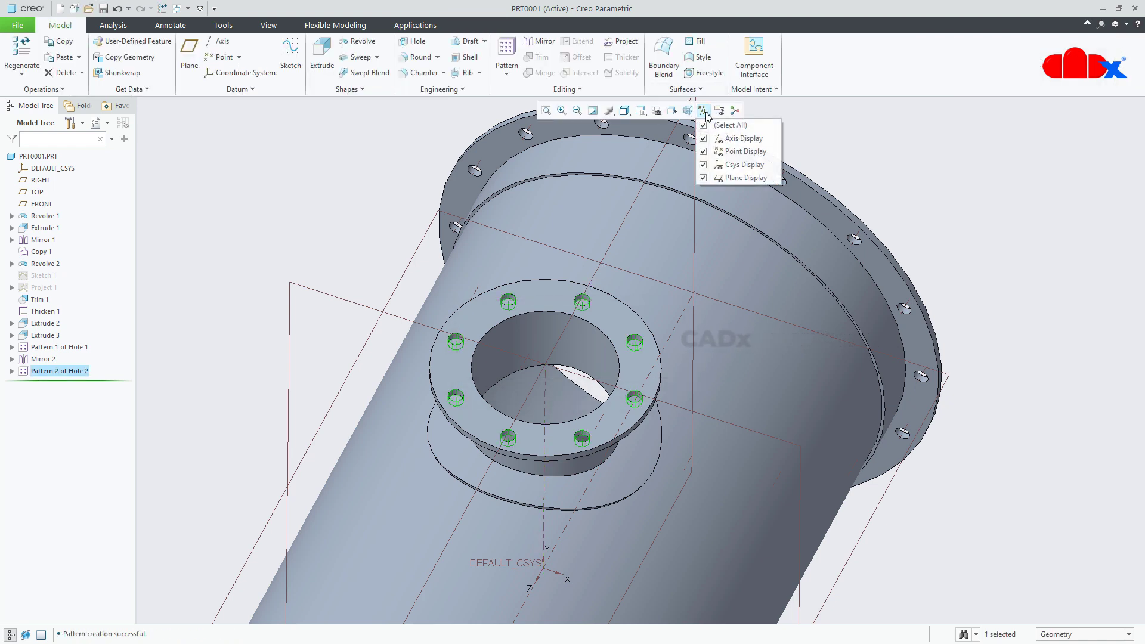
pyautogui.click(704, 126)
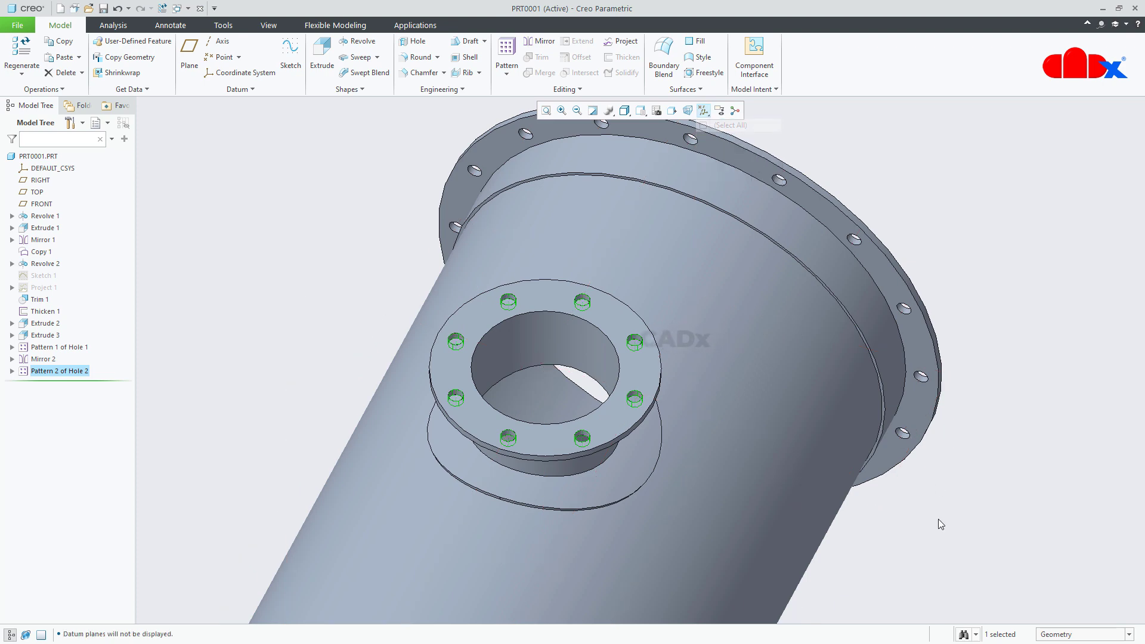
pyautogui.hotkey('ctrl', 'd')
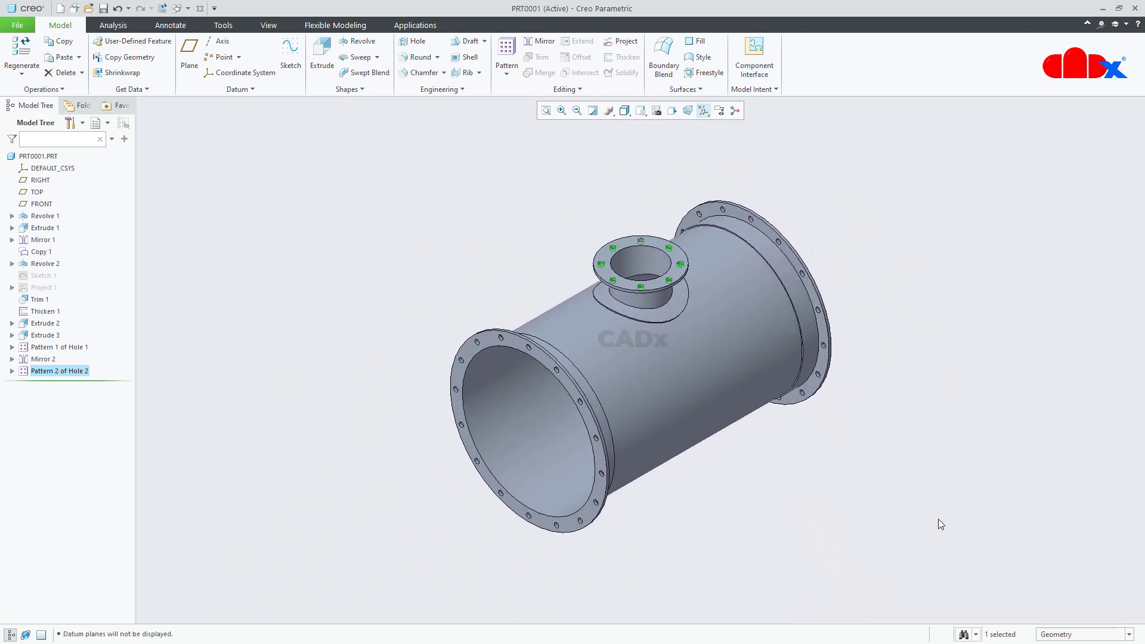
pyautogui.click(938, 519)
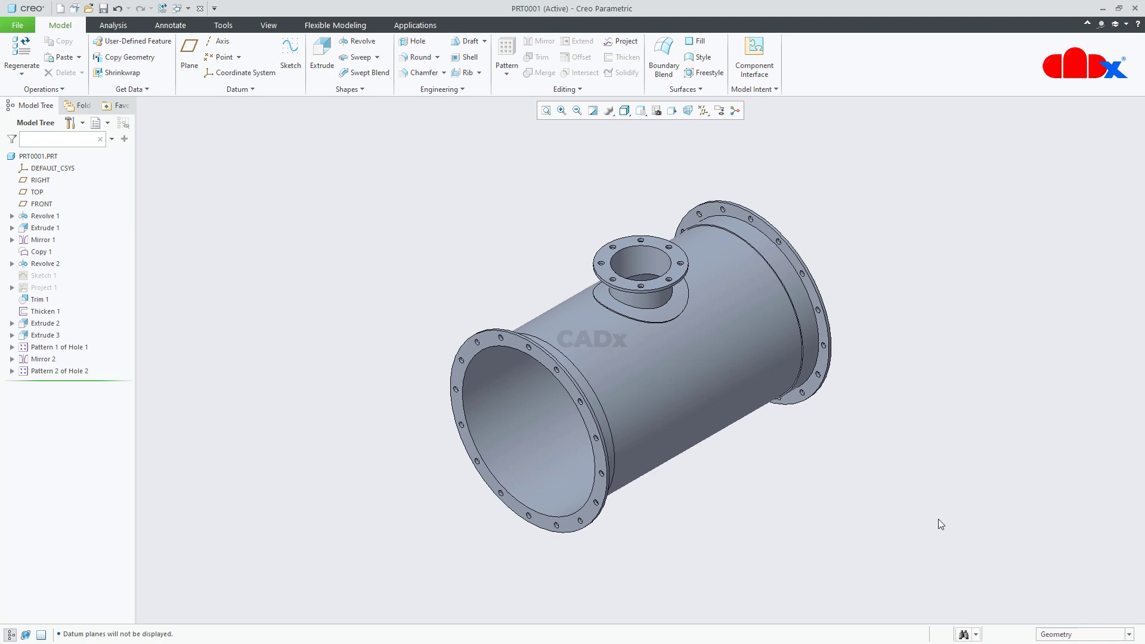
# Start a round on two inner flange edges and the nozzle pad's outer edge.
pyautogui.click(417, 56)
pyautogui.scroll(5, 857, 329)
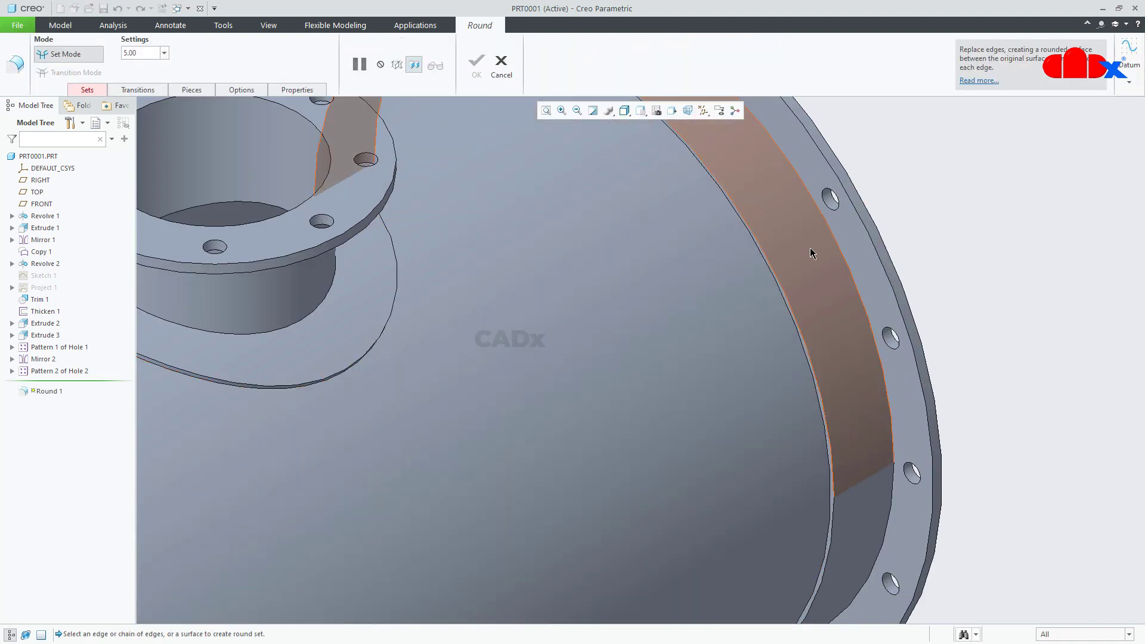
pyautogui.click(827, 231)
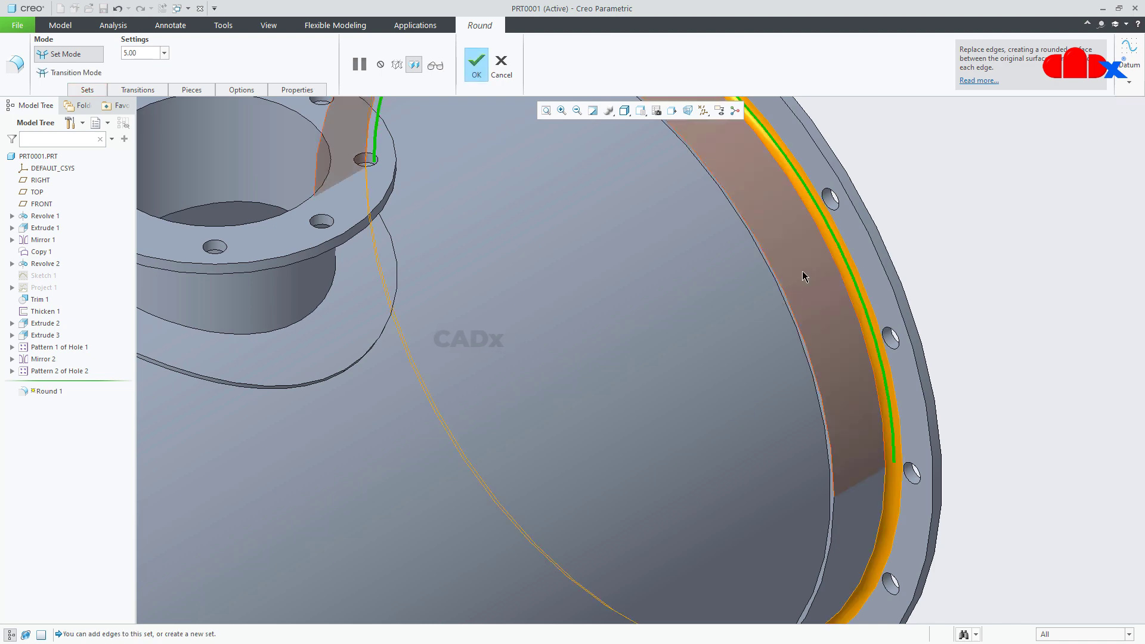
pyautogui.scroll(3, 787, 297)
pyautogui.click(777, 297)
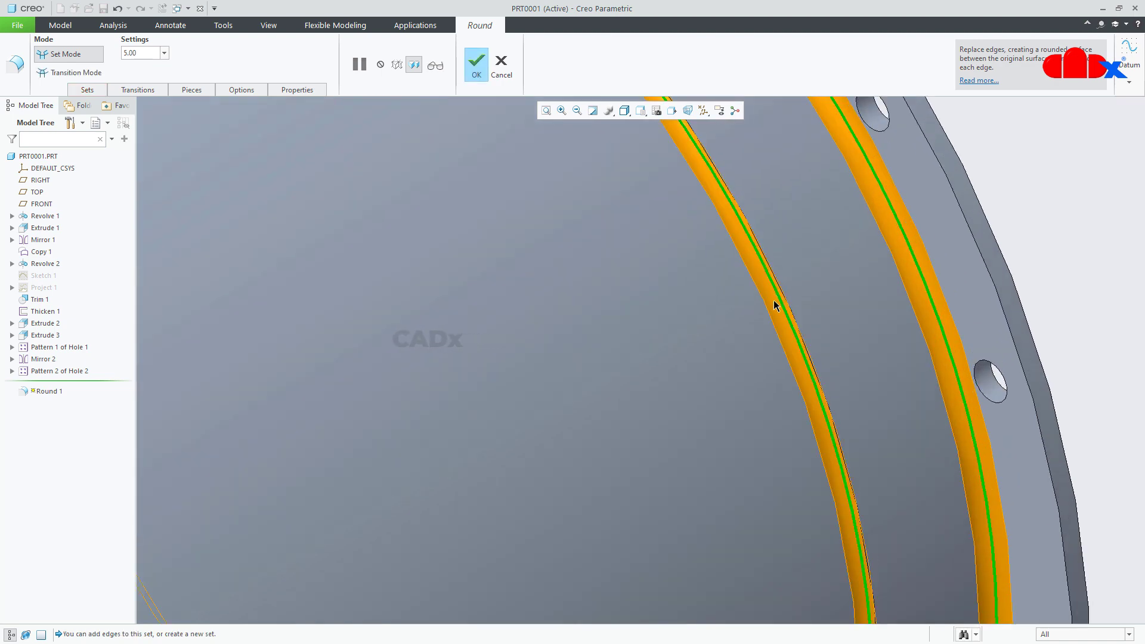
pyautogui.scroll(-6, 775, 302)
pyautogui.scroll(4, 364, 358)
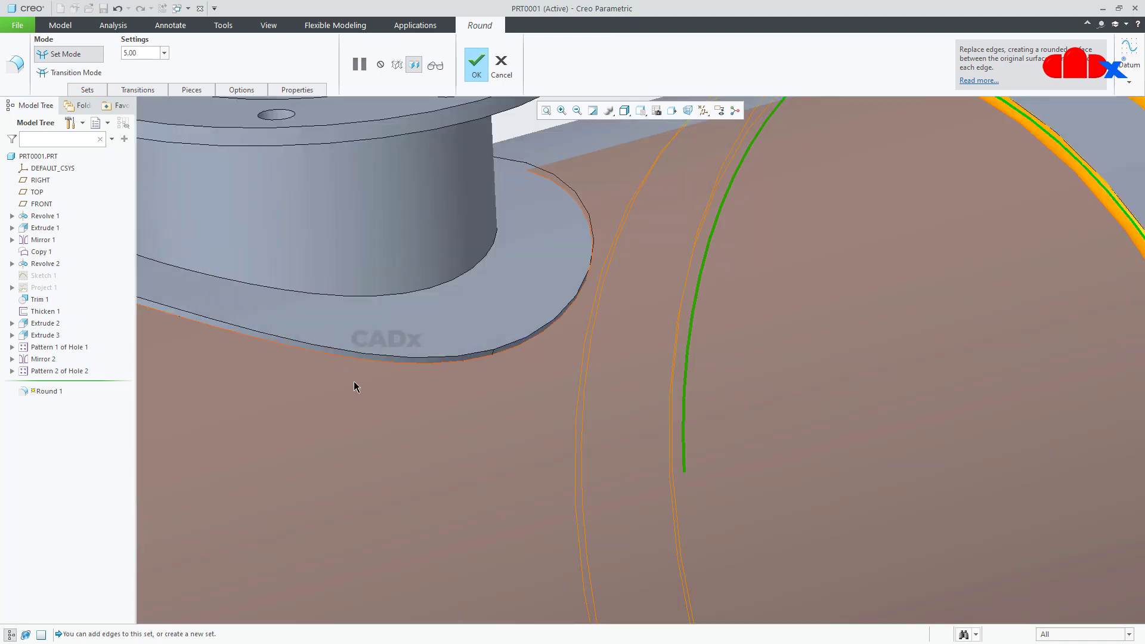
pyautogui.click(359, 356)
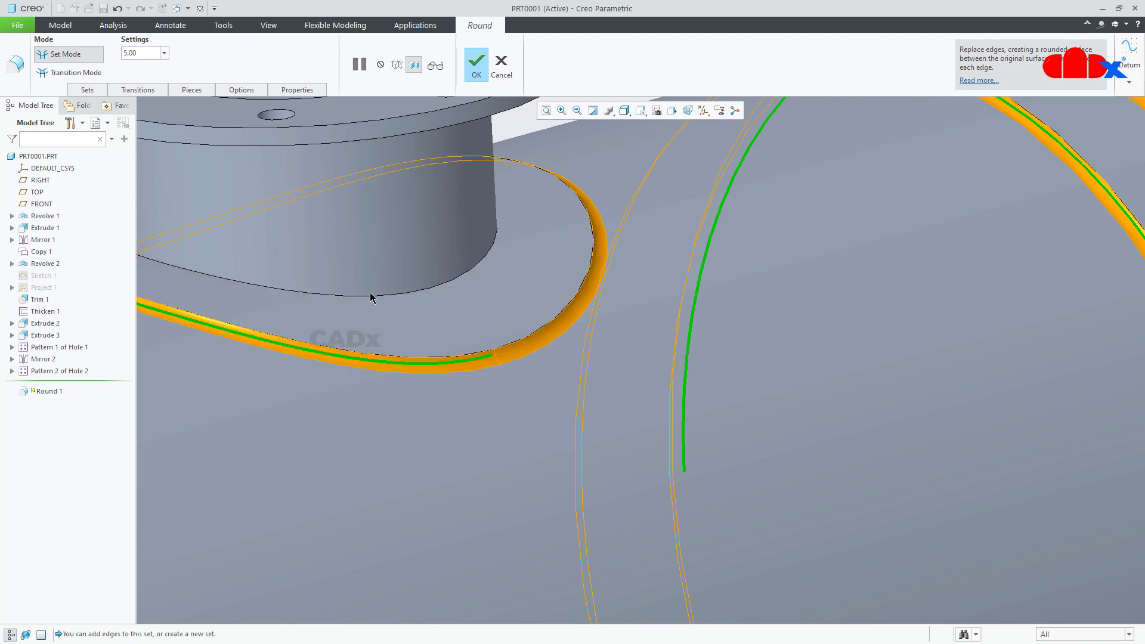
# Add the nozzle's edge and two more flange edges to the round set.
pyautogui.scroll(-4, 371, 301)
pyautogui.moveTo(385, 345); pyautogui.dragTo(371, 242, button='middle')
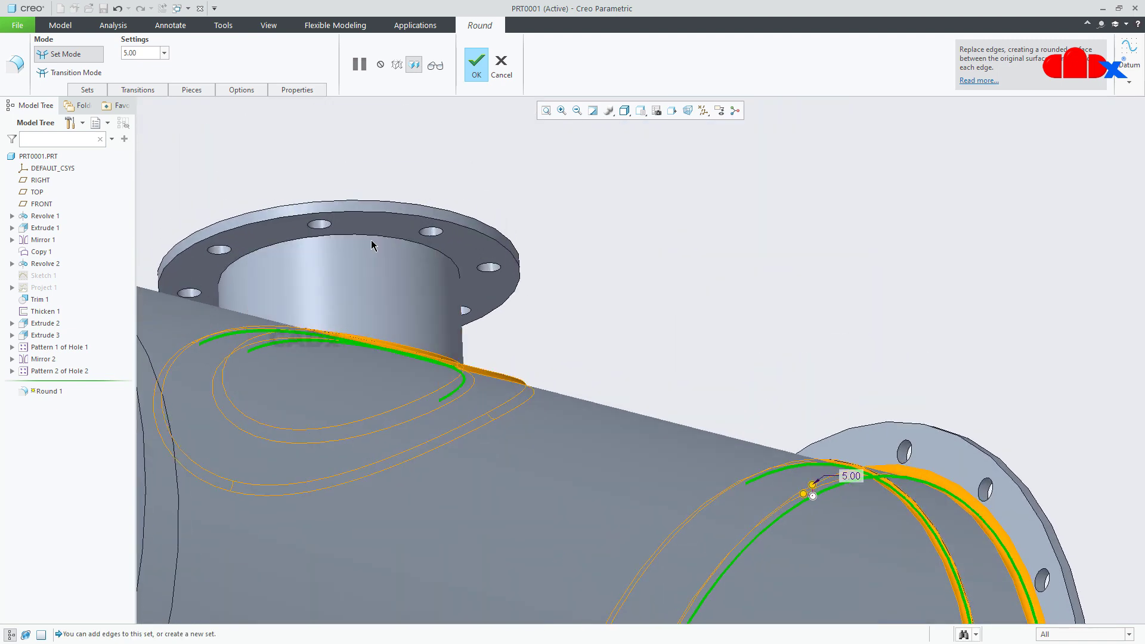
pyautogui.click(374, 246)
pyautogui.scroll(-4, 393, 279)
pyautogui.moveTo(396, 340); pyautogui.dragTo(378, 358, button='middle')
pyautogui.scroll(6, 314, 374)
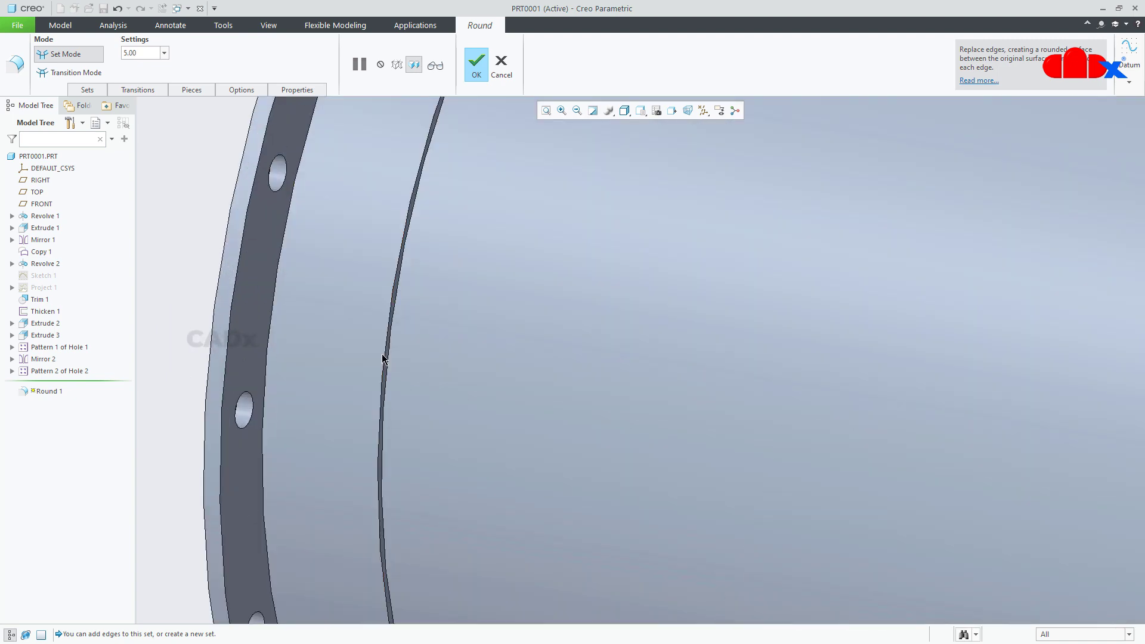
pyautogui.click(390, 347)
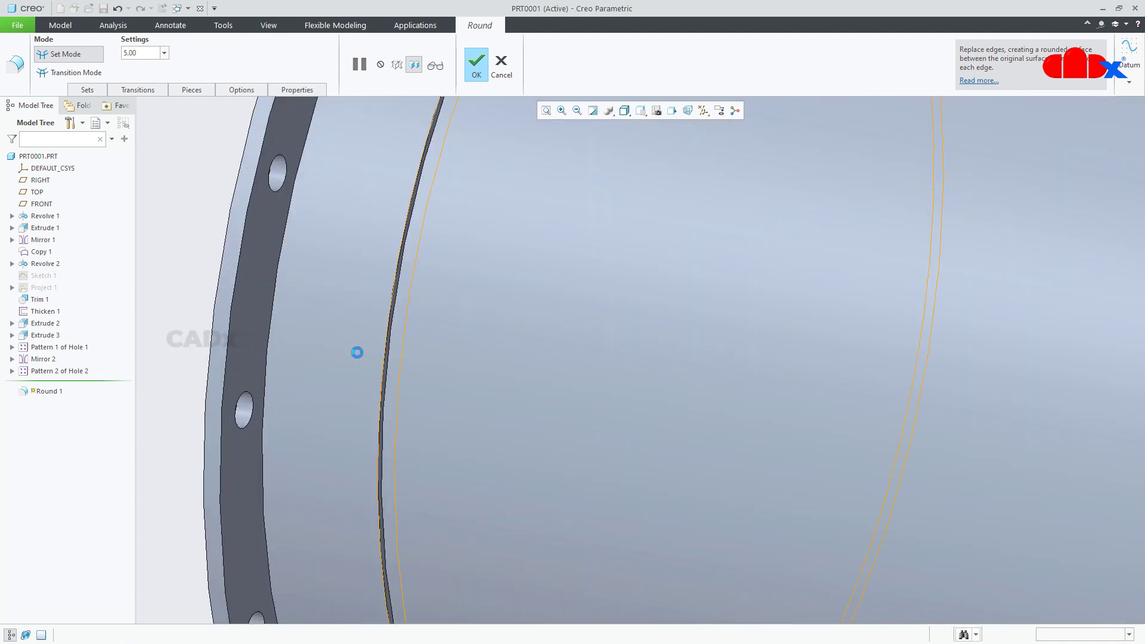
pyautogui.keyDown('ctrl'); pyautogui.click(268, 342); pyautogui.keyUp('ctrl')
# Set the round radius to 2.00, finish the round and return to the default view.
pyautogui.click(148, 53)
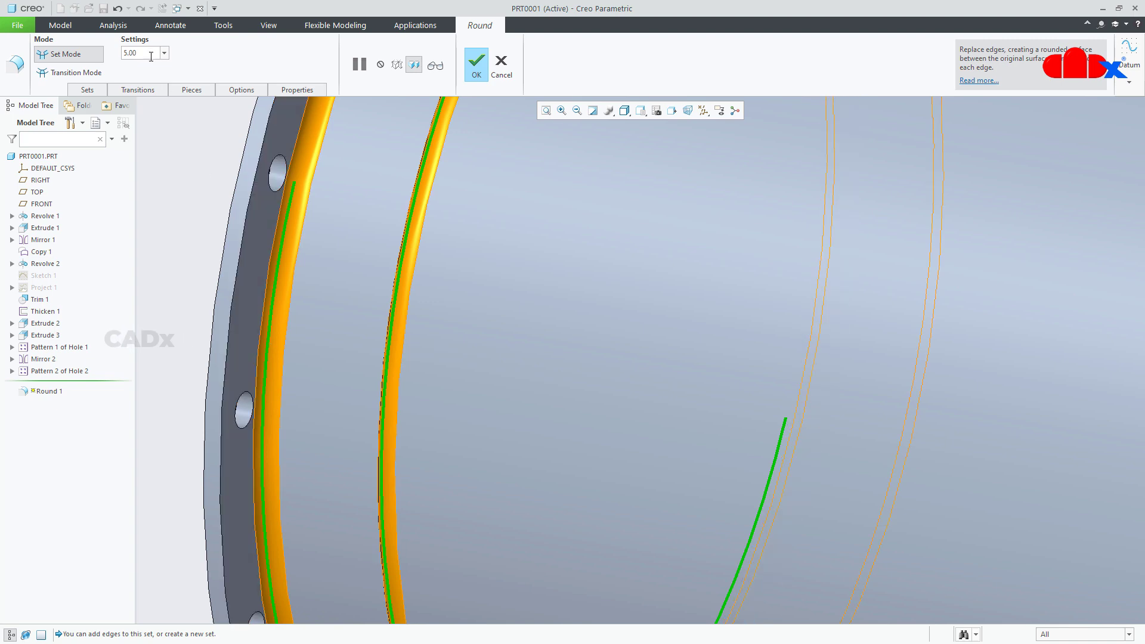
pyautogui.write('2')
pyautogui.press('Return')
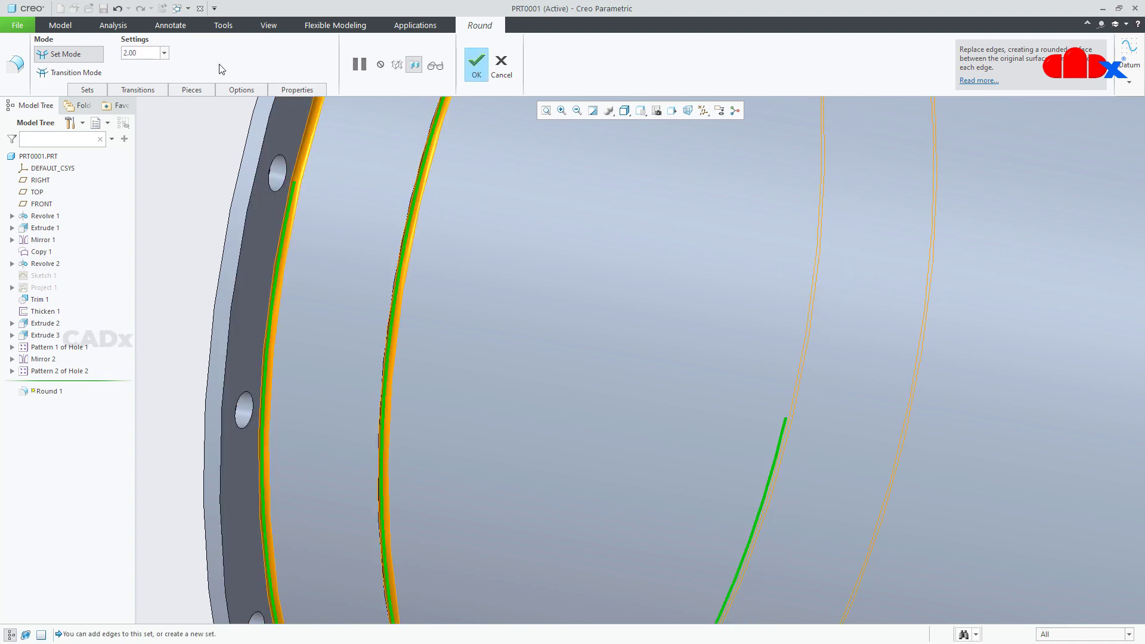
pyautogui.click(477, 75)
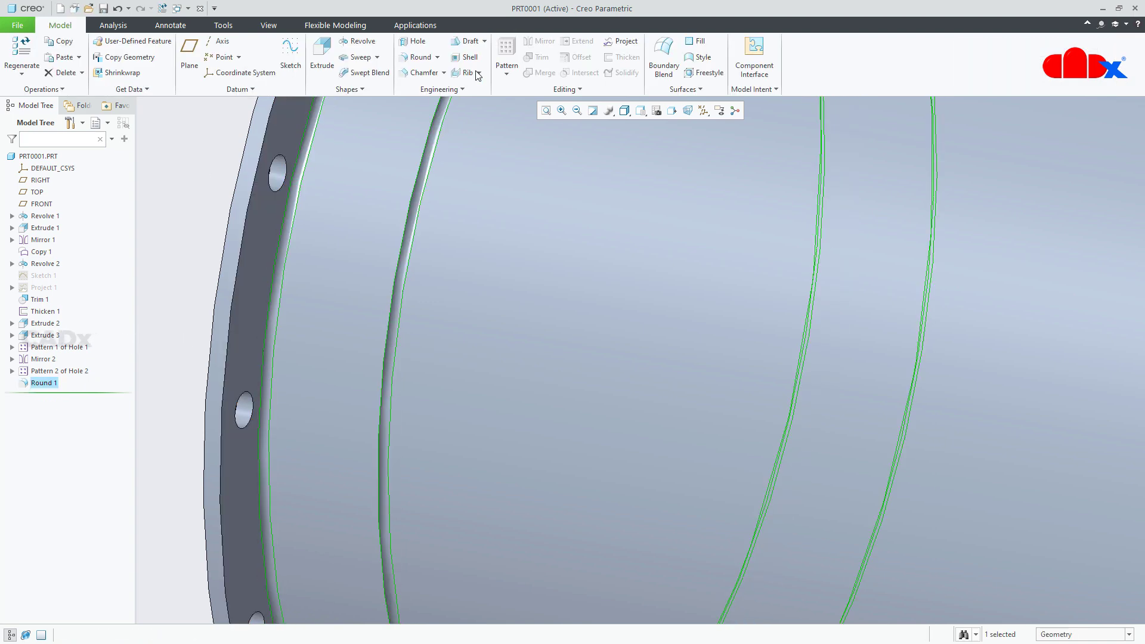
pyautogui.hotkey('ctrl', 'd')
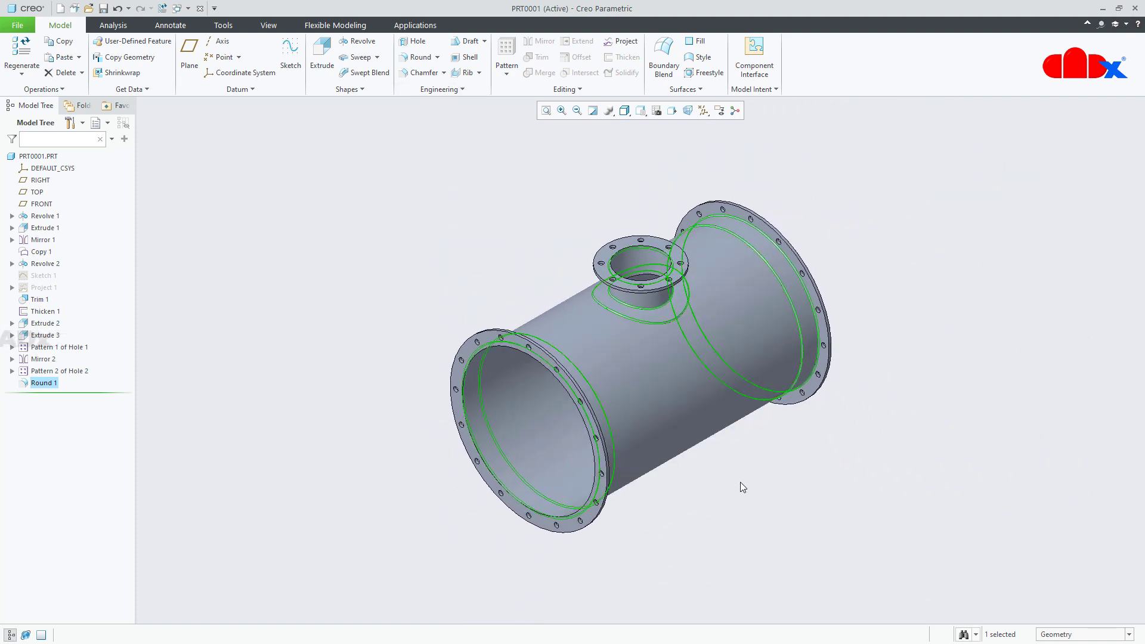
pyautogui.click(741, 483)
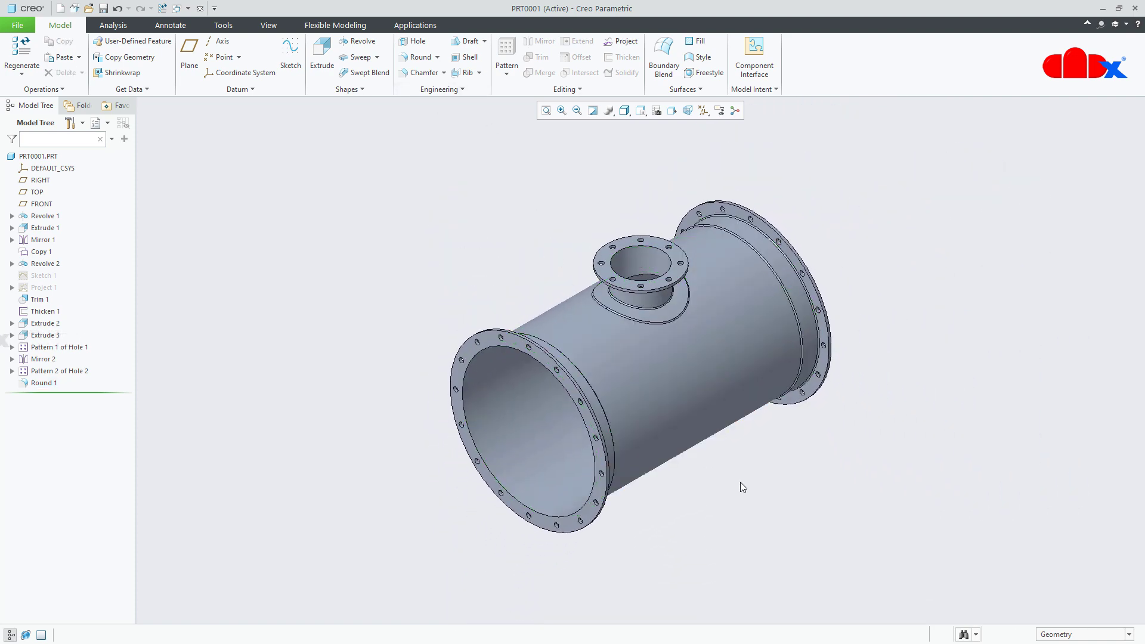
# Create cross-section A through the RIGHT datum plane.
pyautogui.click(268, 26)
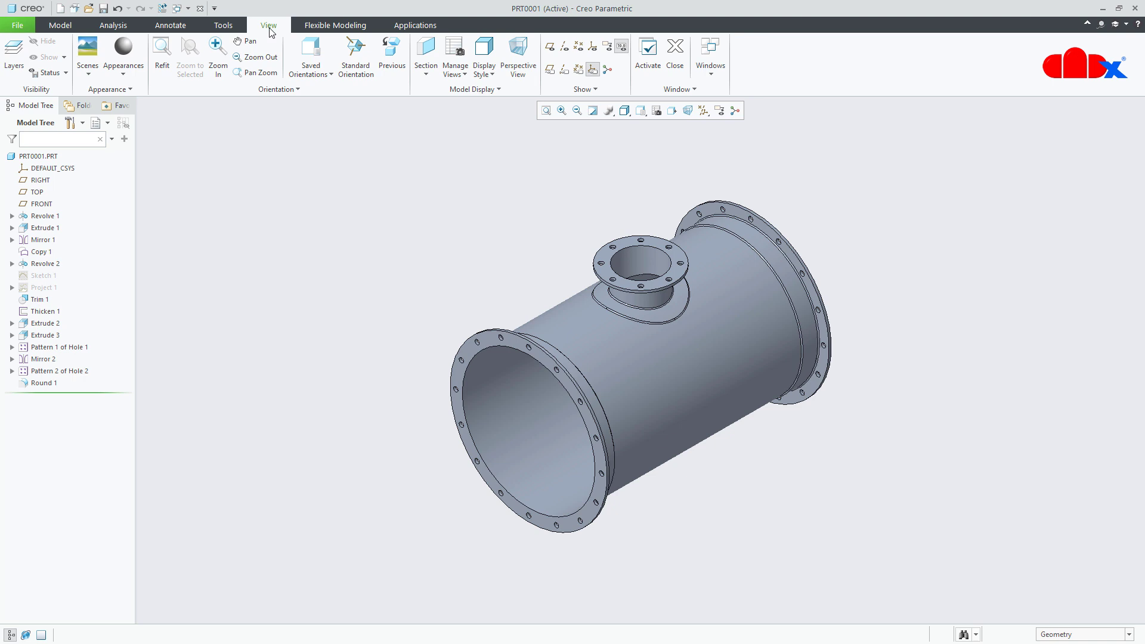
pyautogui.click(422, 62)
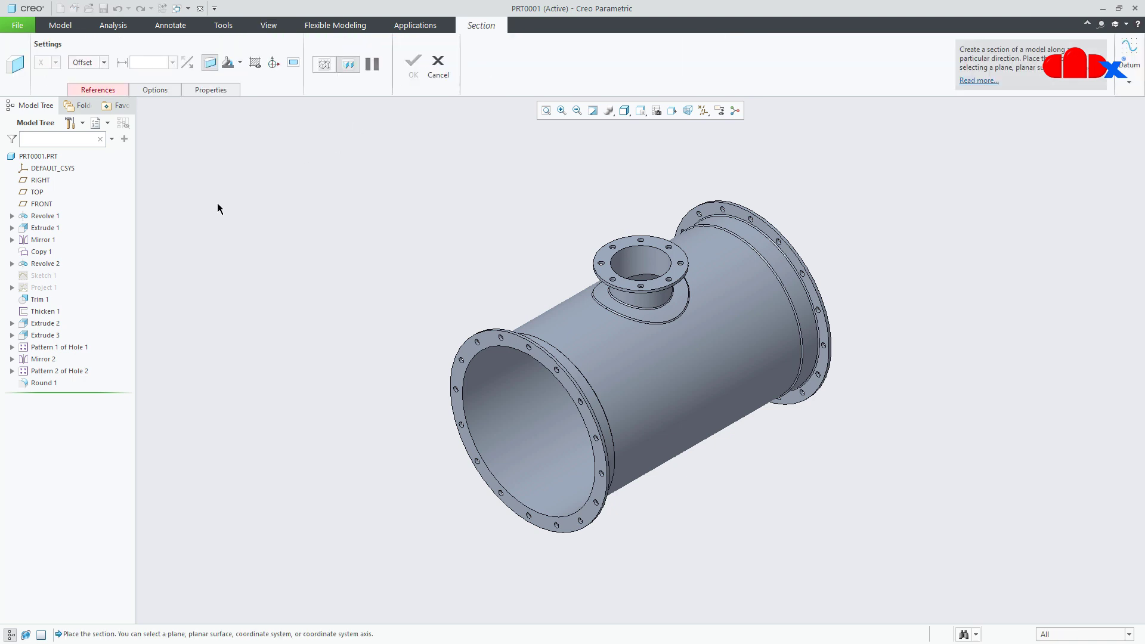
pyautogui.click(39, 181)
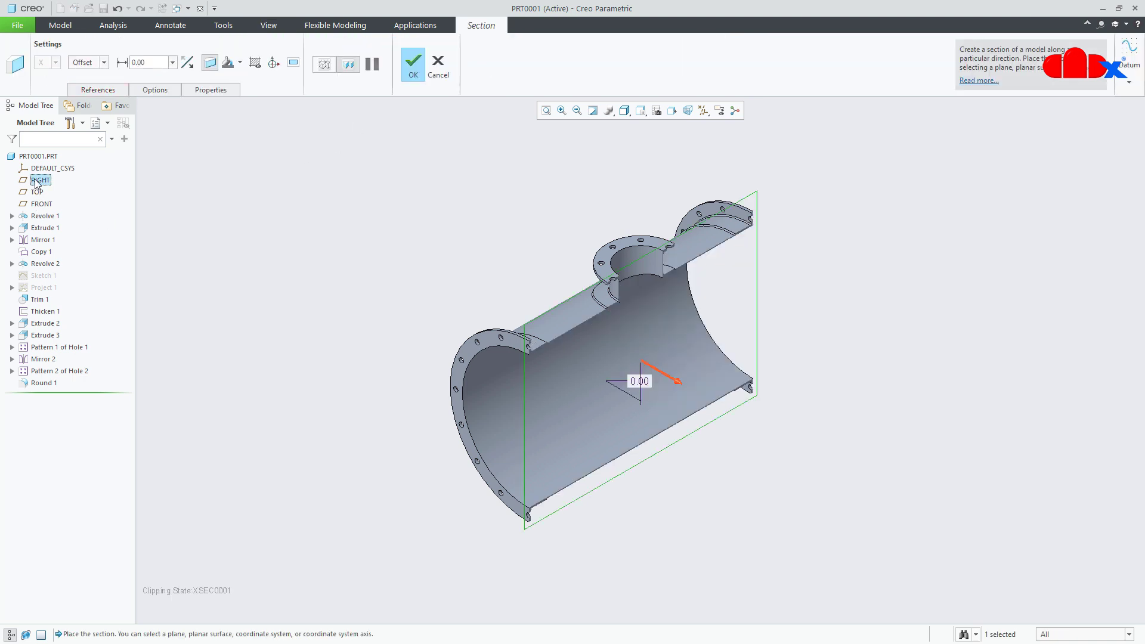
pyautogui.click(211, 89)
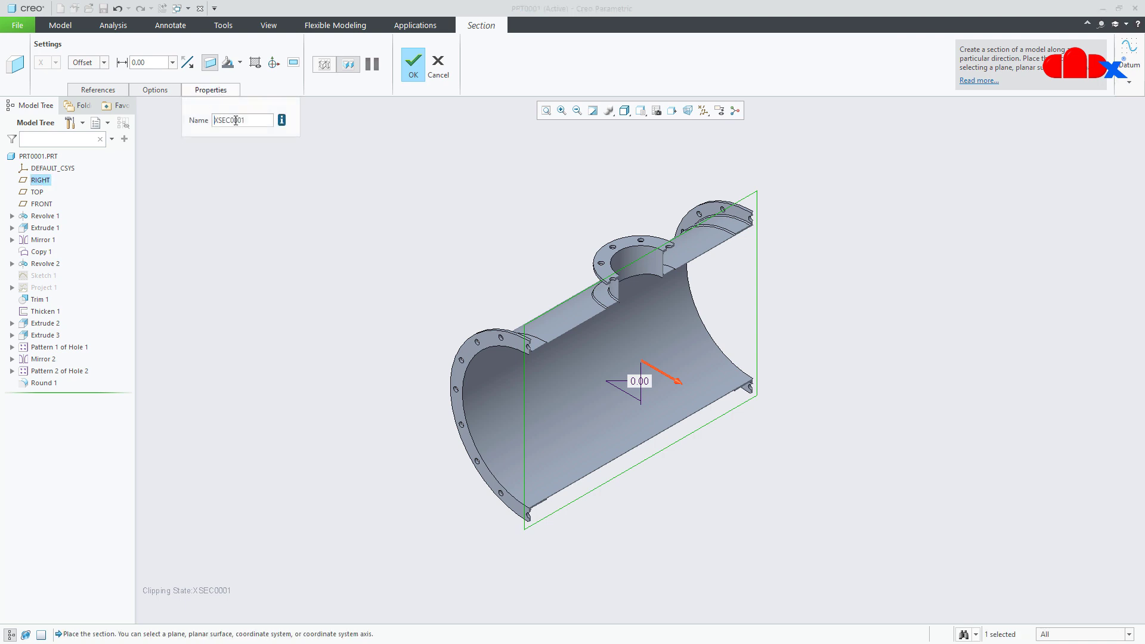
pyautogui.write('A')
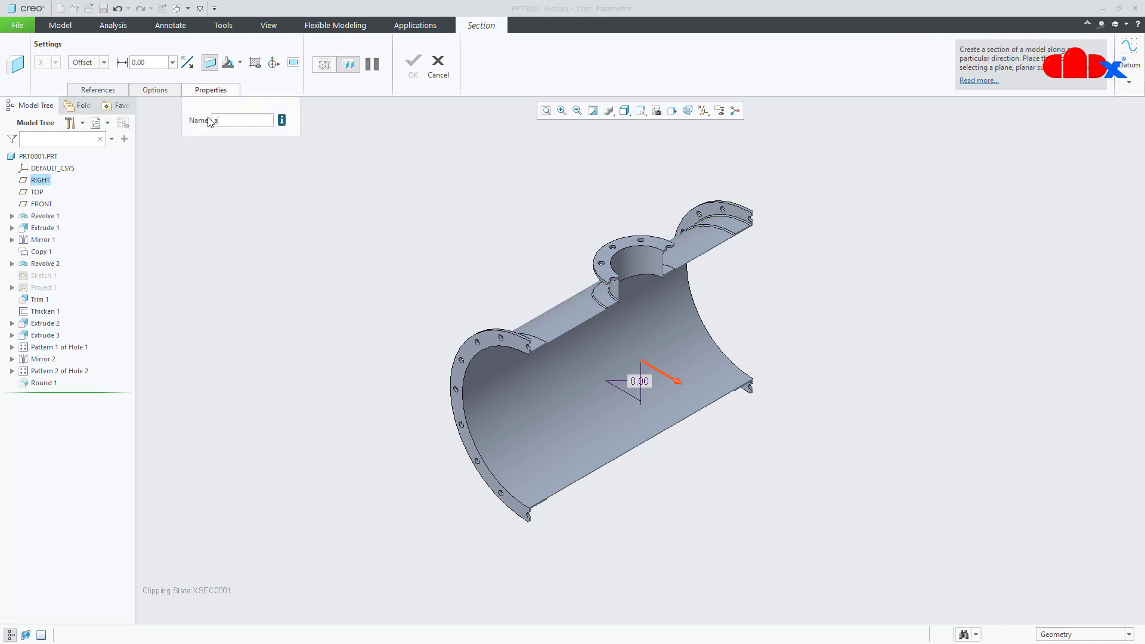
pyautogui.click(413, 64)
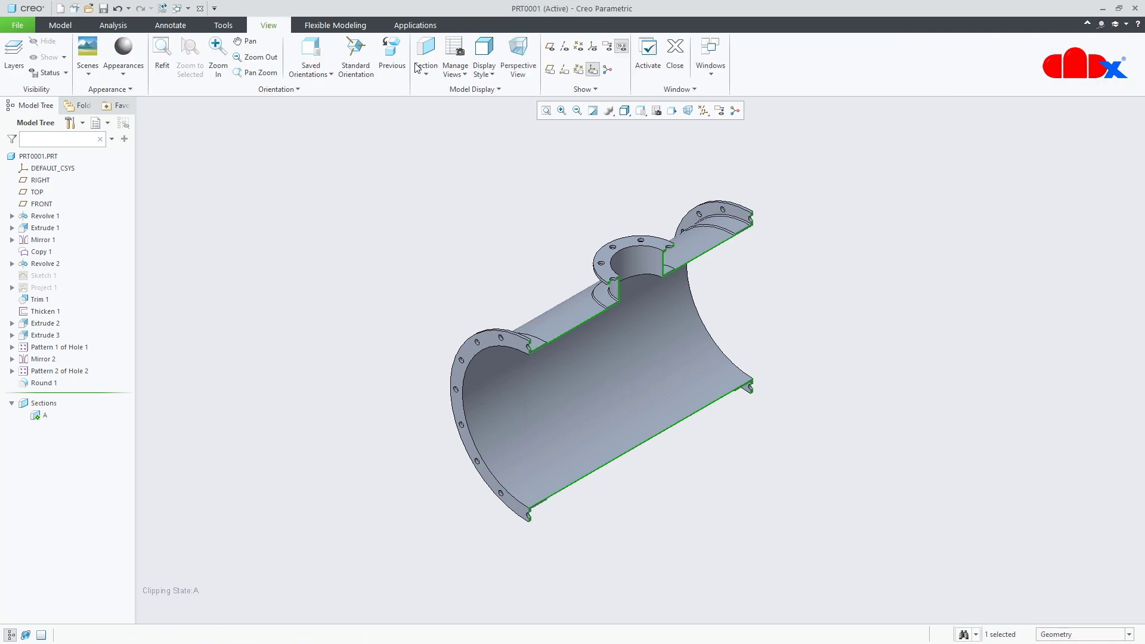
# Inspect the cut, then deactivate section A and return to the default view.
pyautogui.scroll(3, 473, 235)
pyautogui.scroll(8, 620, 316)
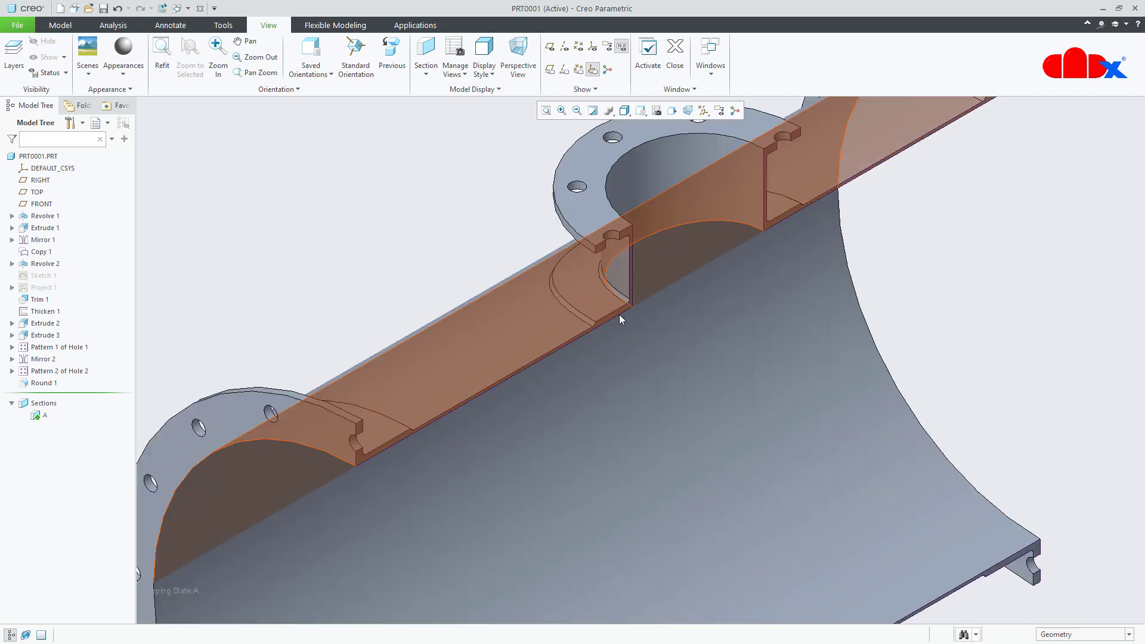
pyautogui.moveTo(611, 309); pyautogui.dragTo(512, 366, button='middle')
pyautogui.scroll(-6, 536, 331)
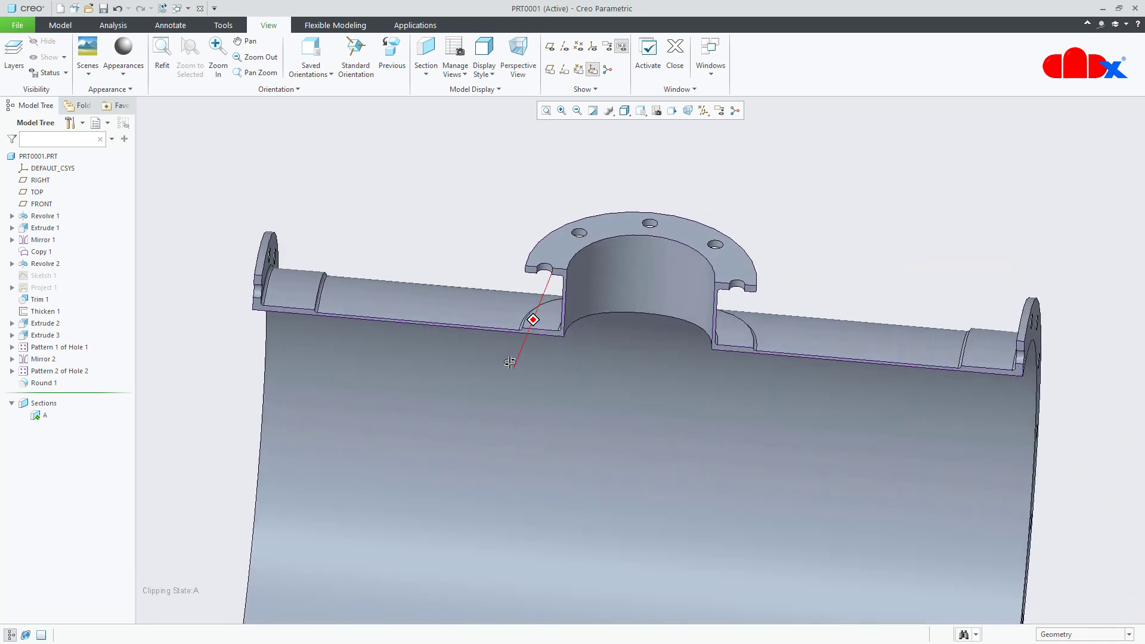
pyautogui.click(55, 25)
pyautogui.click(40, 417)
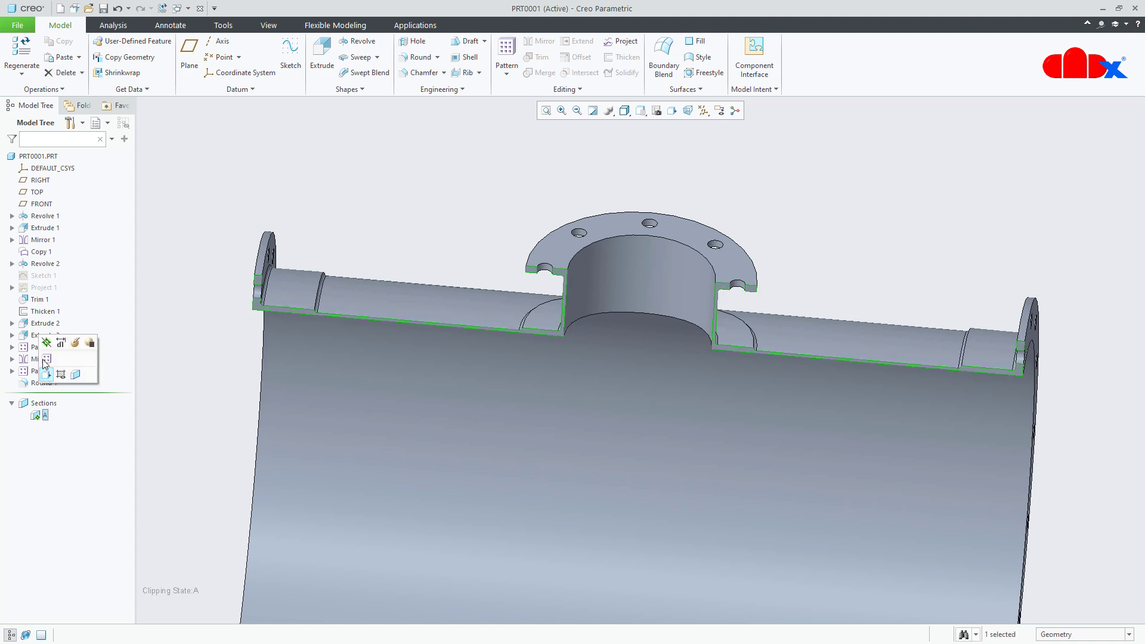
pyautogui.click(46, 344)
pyautogui.click(162, 381)
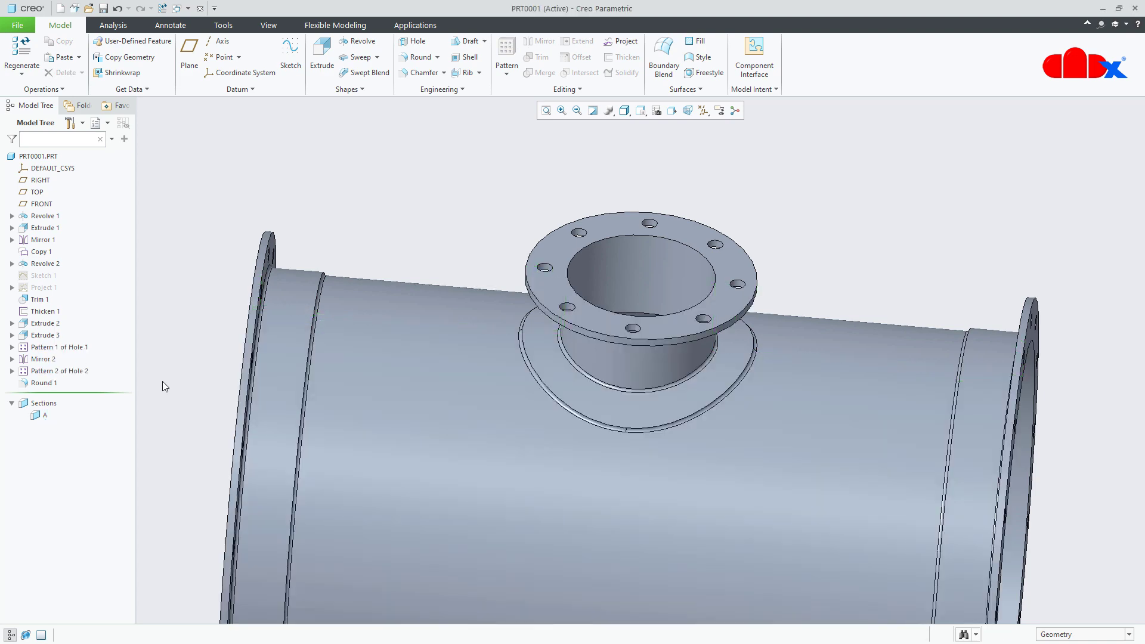
pyautogui.hotkey('ctrl', 'd')
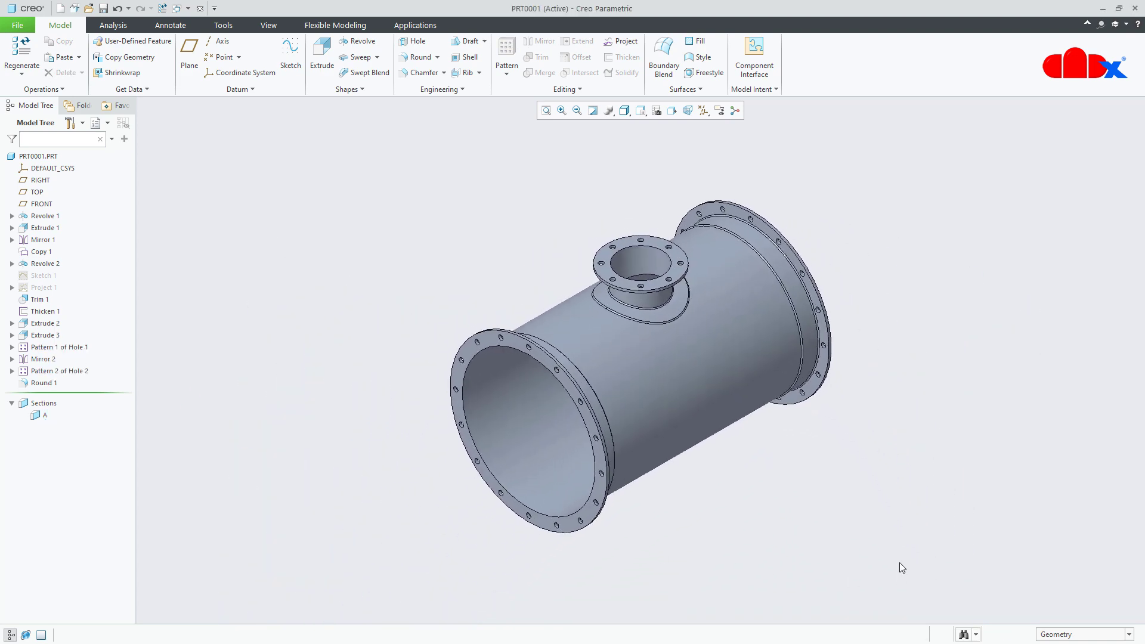